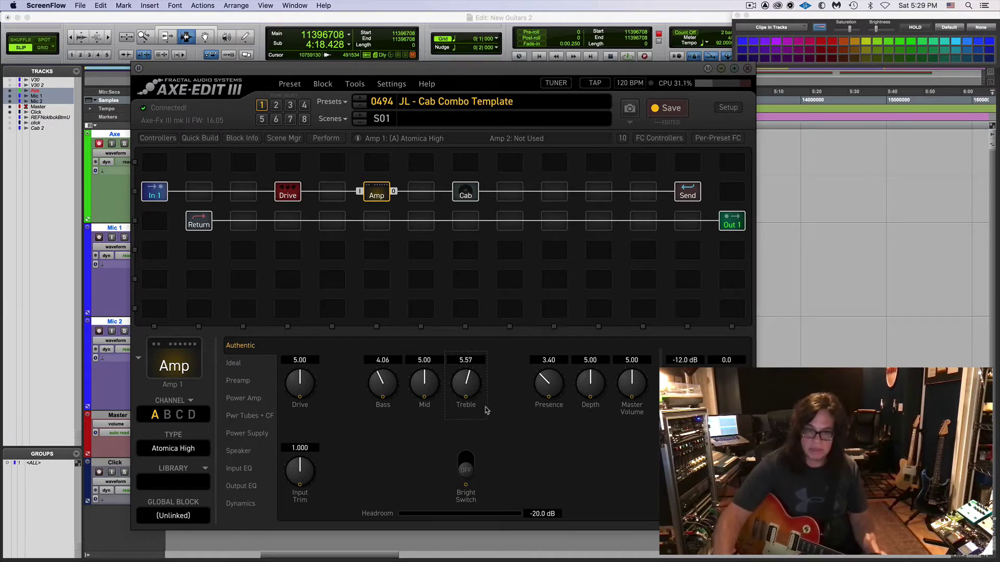
Step: Set the Atomica High amp block's Treble to about 5.78
{"action": "left_click_drag", "start_coordinate": [469, 396], "coordinate": [467, 387]}
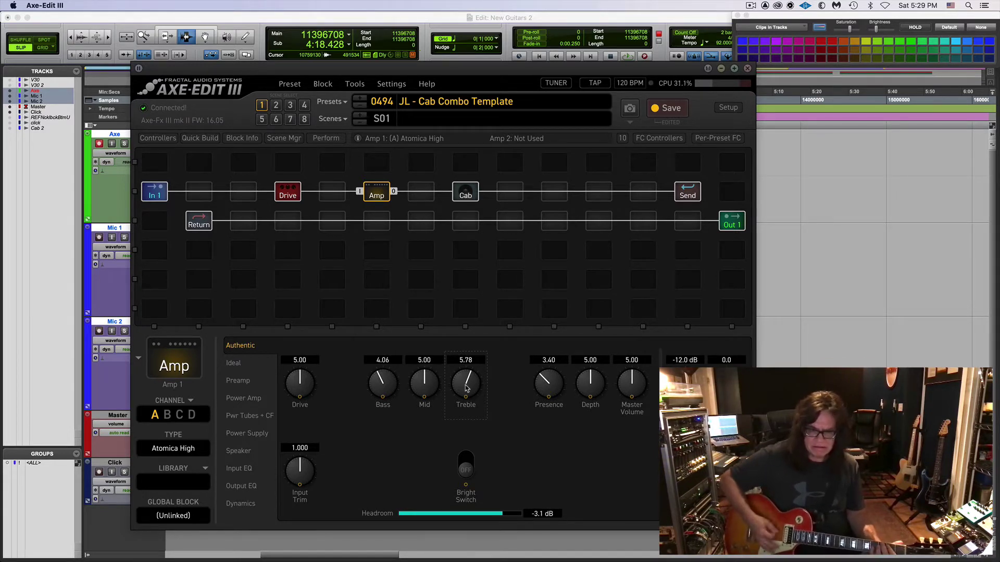
Step: Switch to Pro Tools, reset the Axe track's fader to 0.0 dB in the mixer, and return to the Edit window
{"action": "left_click", "coordinate": [341, 25]}
{"action": "key", "text": "super+equal"}
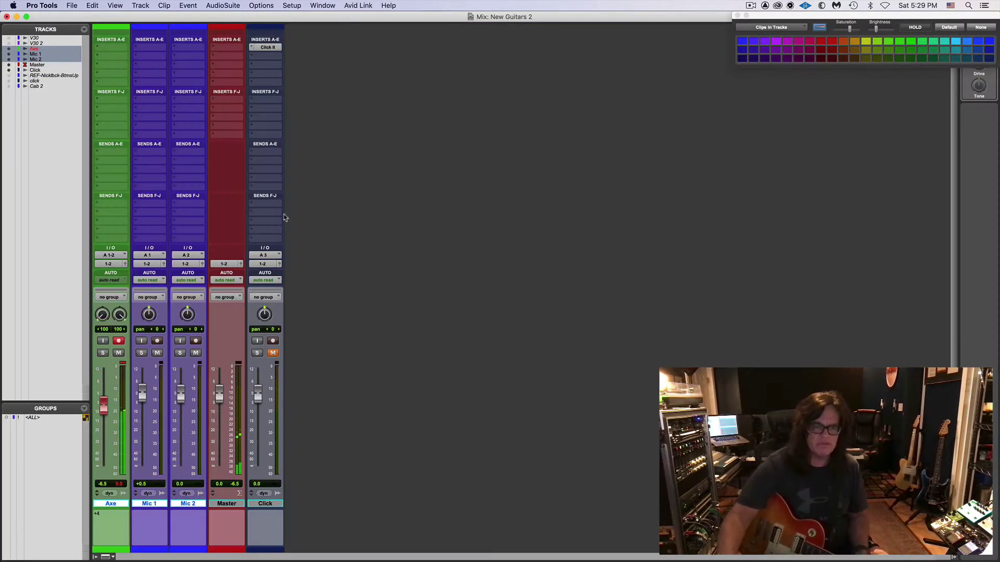
{"action": "left_click", "coordinate": [104, 407], "text": "alt"}
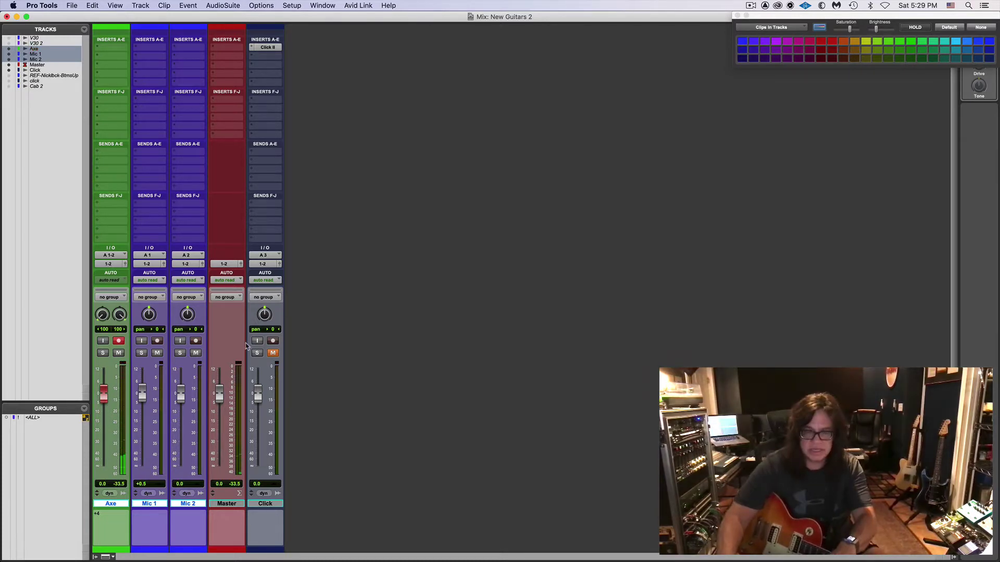
{"action": "key", "text": "super+equal"}
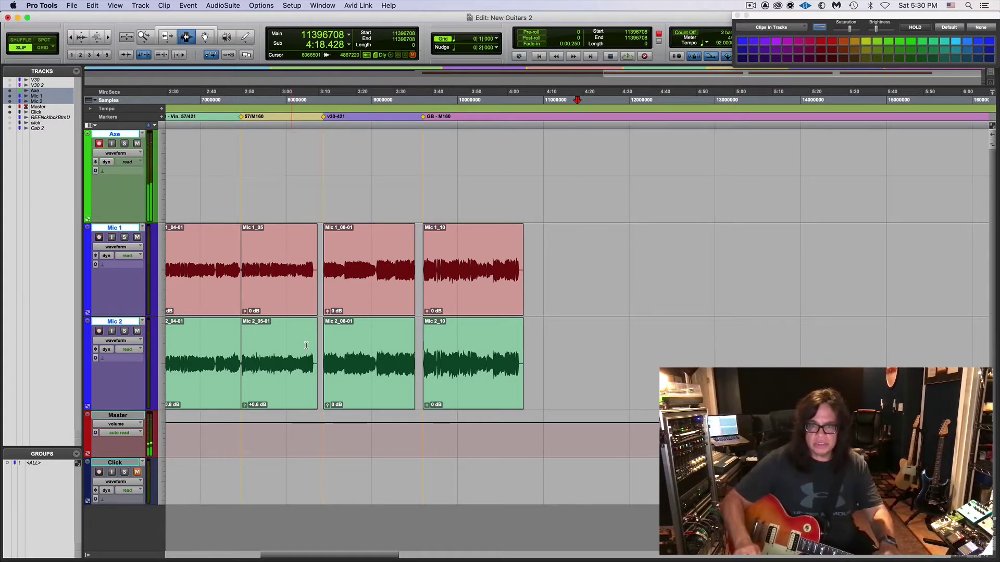
Step: Add a marker named "axe straight" at 4:18.428
{"action": "key", "text": "KP_Enter"}
{"action": "type", "text": "axe straight"}
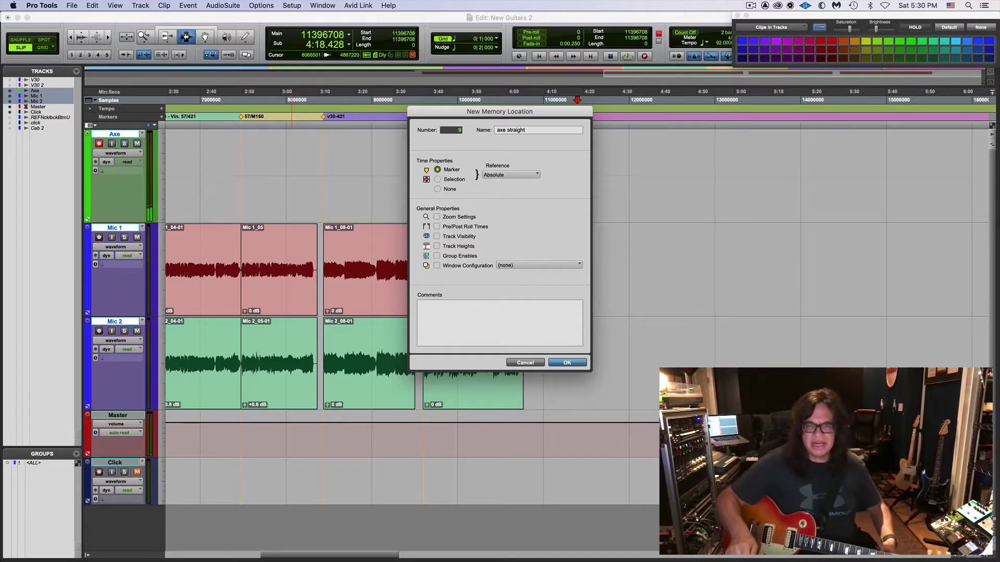
{"action": "key", "text": "Return"}
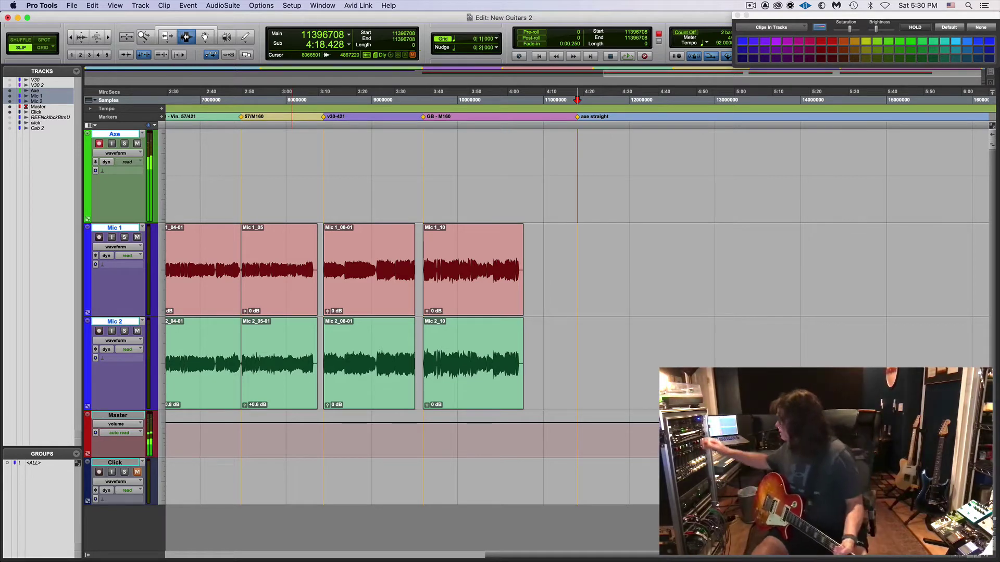
Step: Record a guitar take of about 36 seconds on the Axe track, starting at the "axe straight" marker
{"action": "key", "text": "shift+r"}
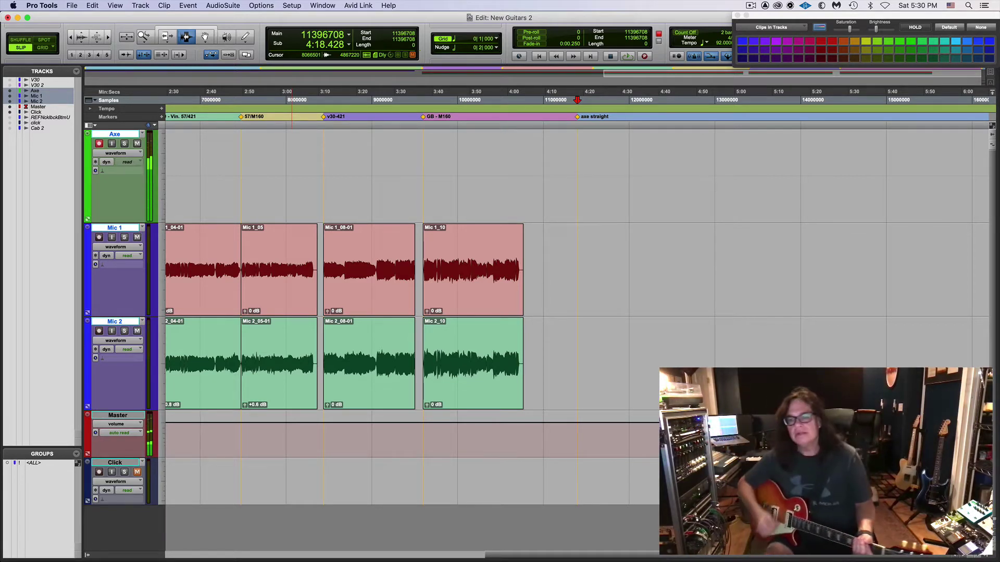
{"action": "key", "text": "super+space"}
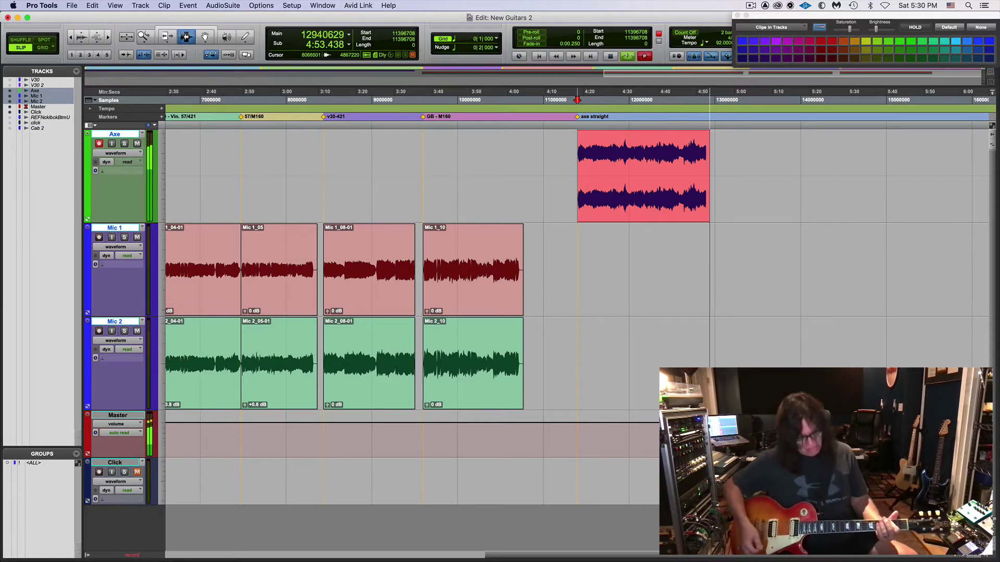
{"action": "key", "text": "space"}
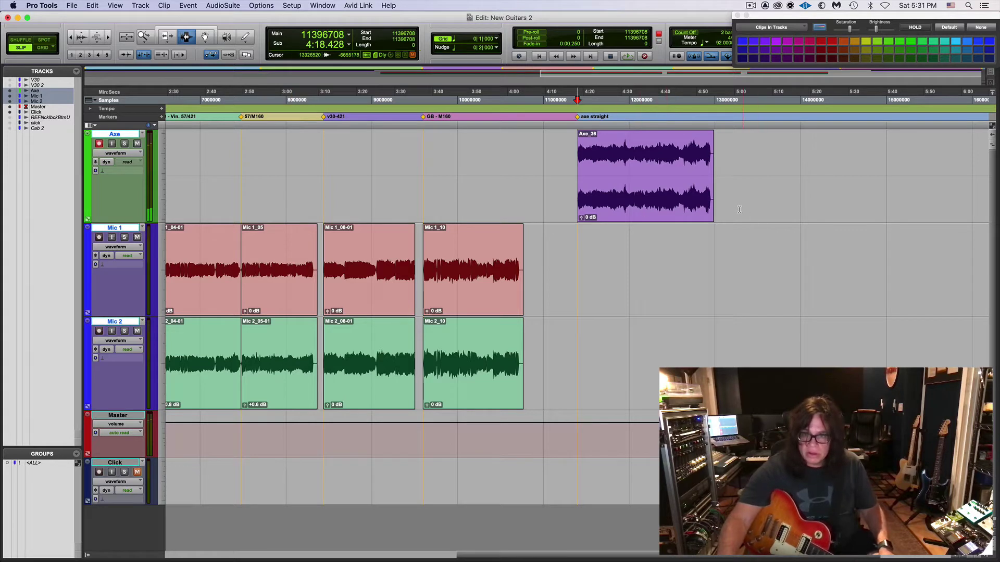
Step: Add a marker named "axe-cape" at 4:53.798, just before the end of the recorded Axe clip
{"action": "left_click", "coordinate": [710, 210]}
{"action": "key", "text": "KP_Enter"}
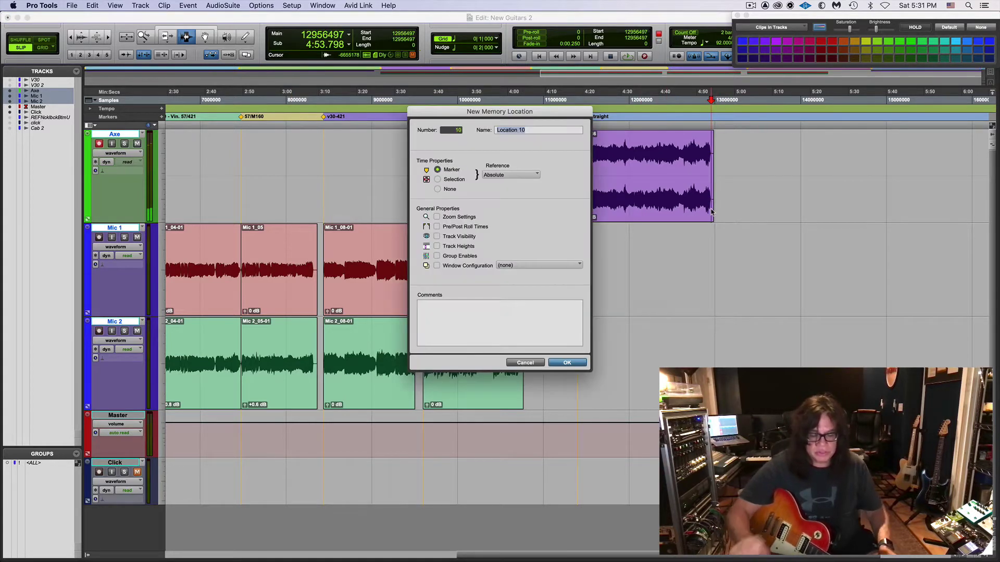
{"action": "type", "text": "axe-"}
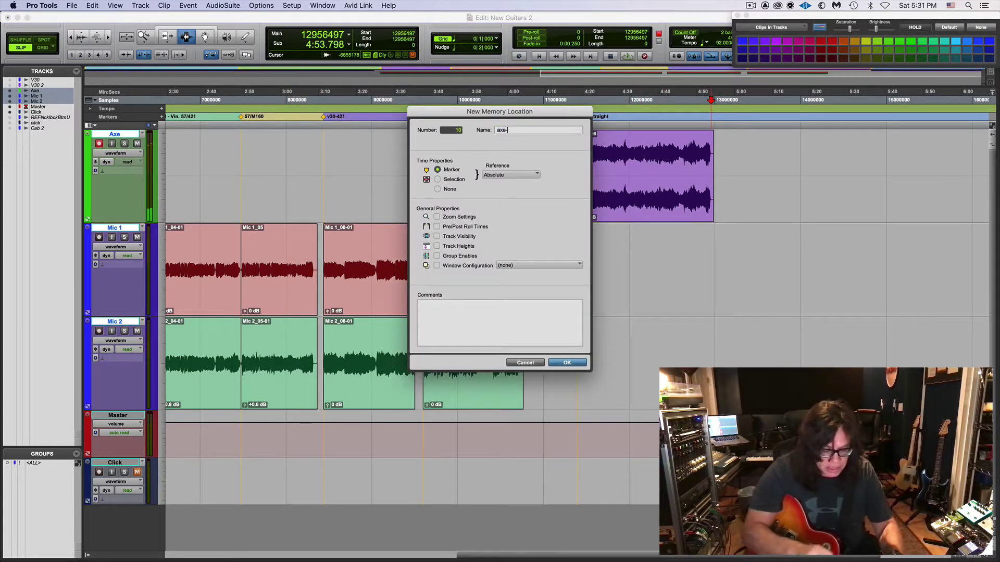
{"action": "type", "text": "cape"}
{"action": "key", "text": "Return"}
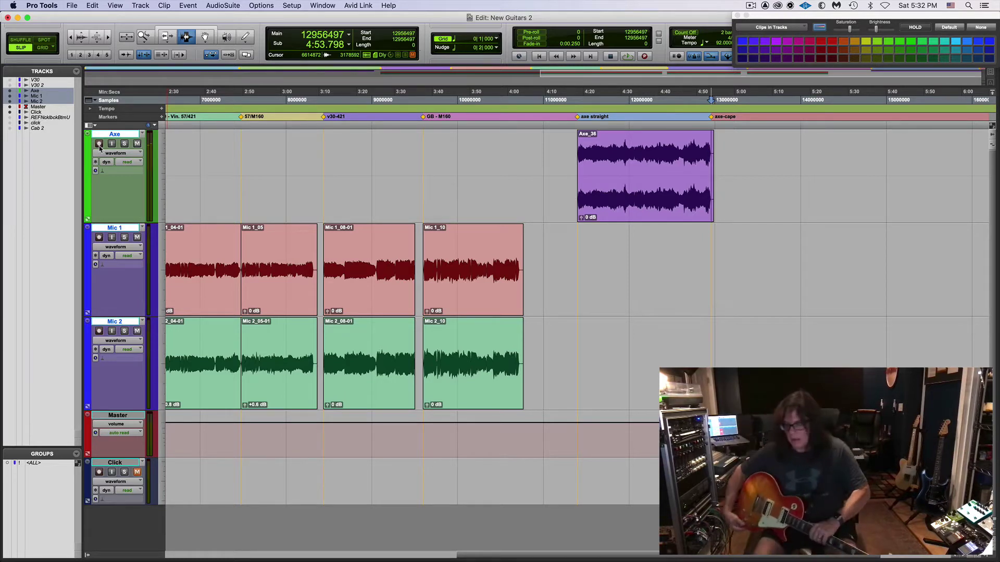
Step: Arm the Axe track for recording
{"action": "left_click", "coordinate": [99, 144]}
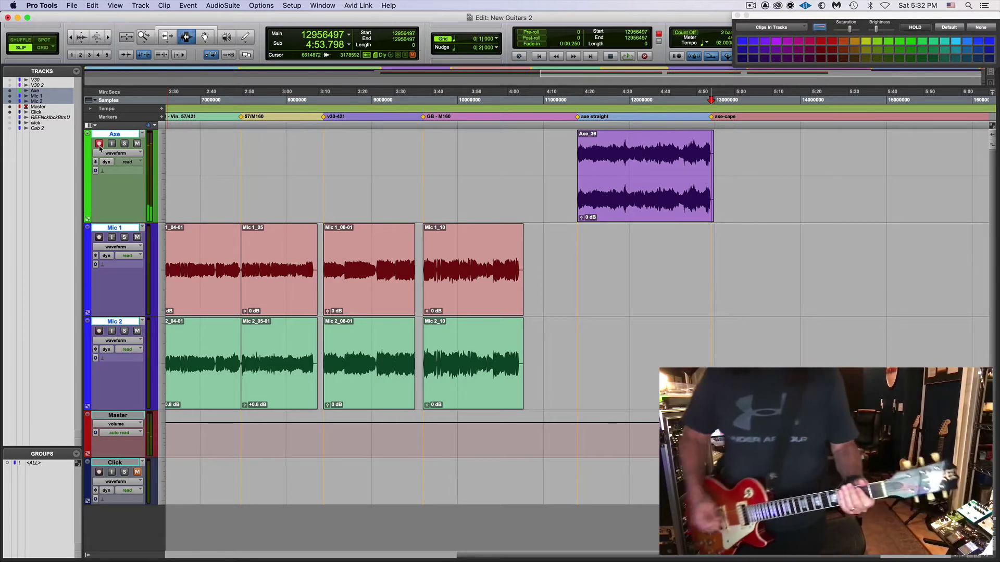
{"action": "left_click", "coordinate": [100, 147]}
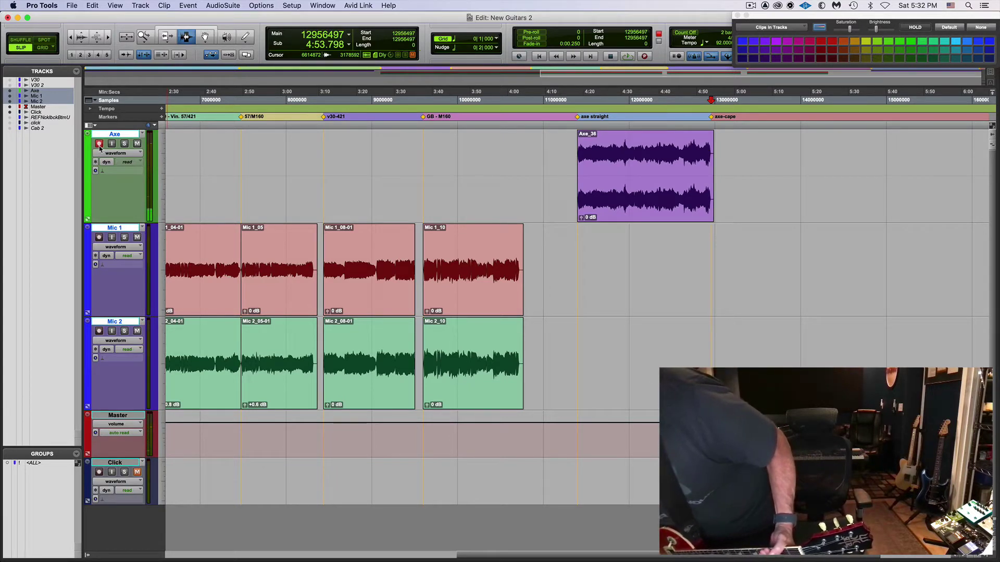
{"action": "left_click", "coordinate": [99, 144]}
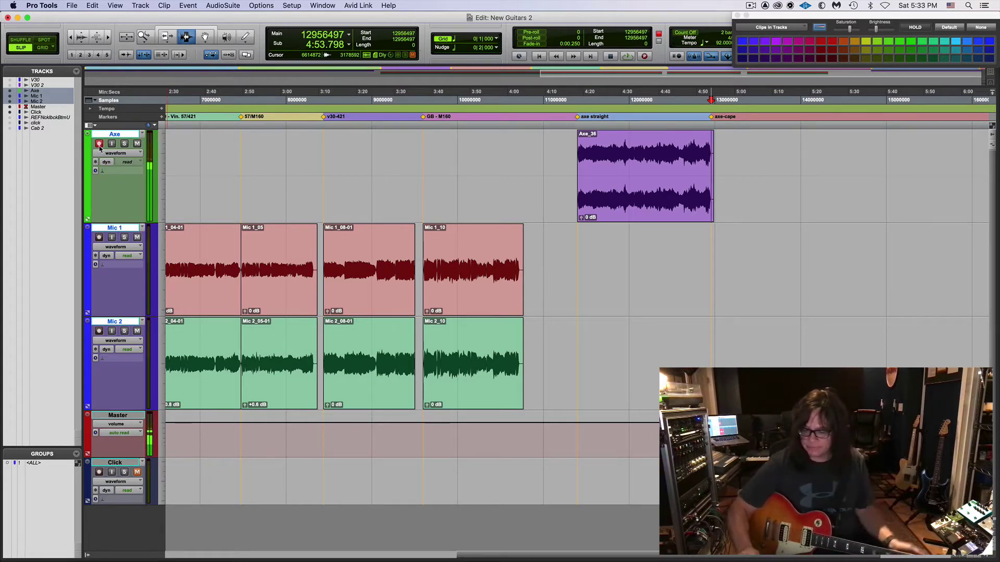
Step: Record a trial guitar take on the Axe track from the "axe-cape" marker and undo it
{"action": "key", "text": "super+space"}
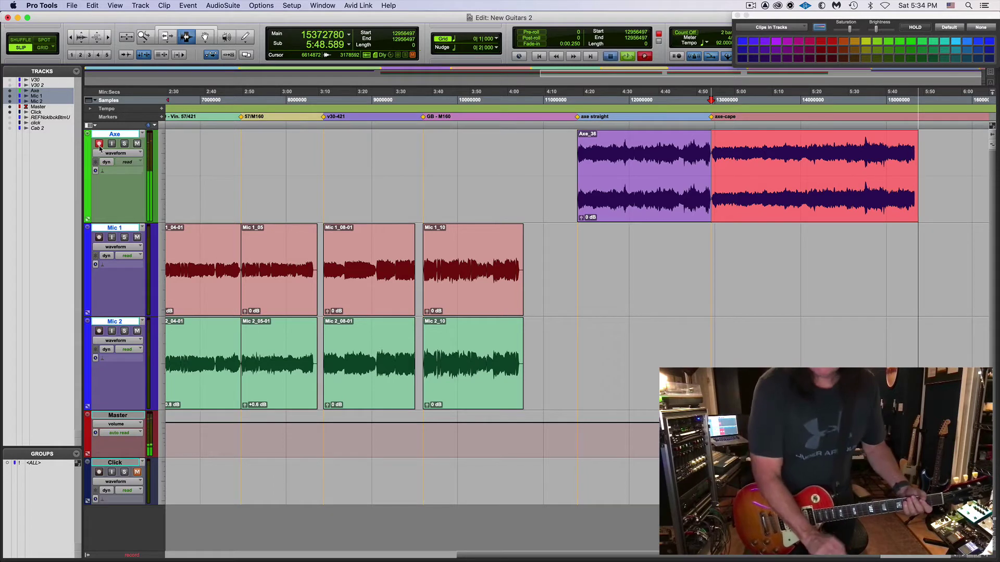
{"action": "key", "text": "space"}
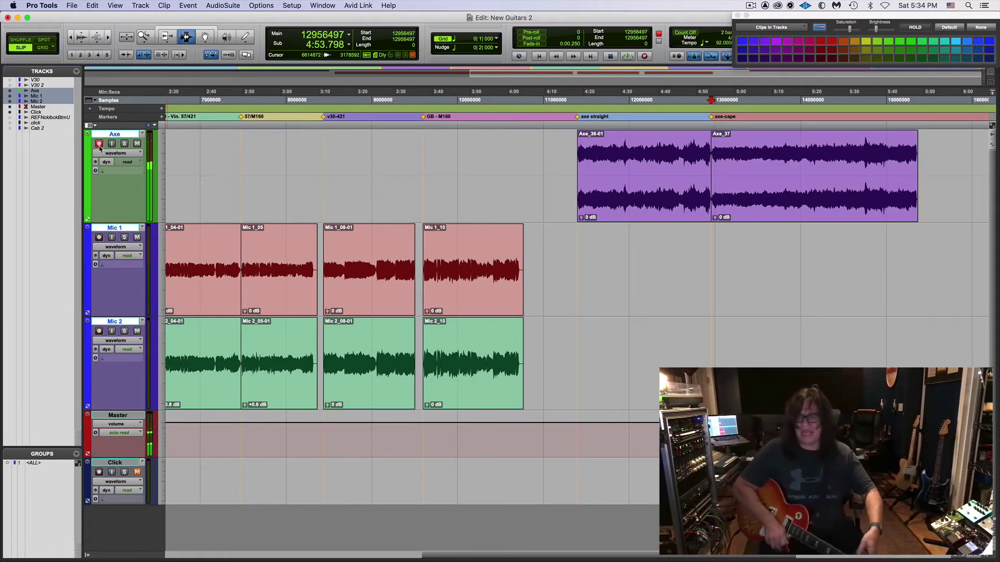
{"action": "key", "text": "super+z"}
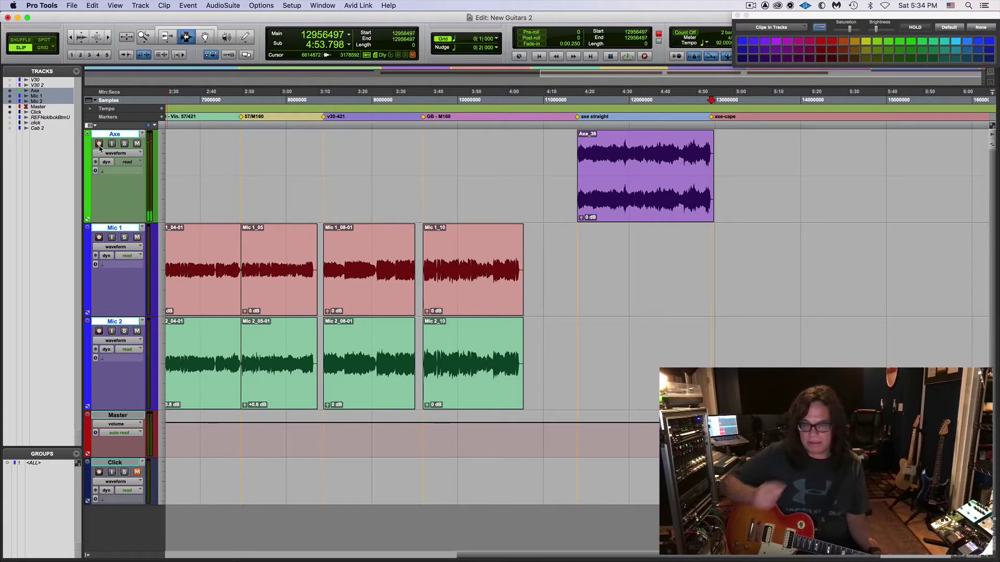
Step: Record a guitar take of about 36 seconds on the Axe track from the "axe-cape" marker, and disarm the track
{"action": "left_click", "coordinate": [99, 144]}
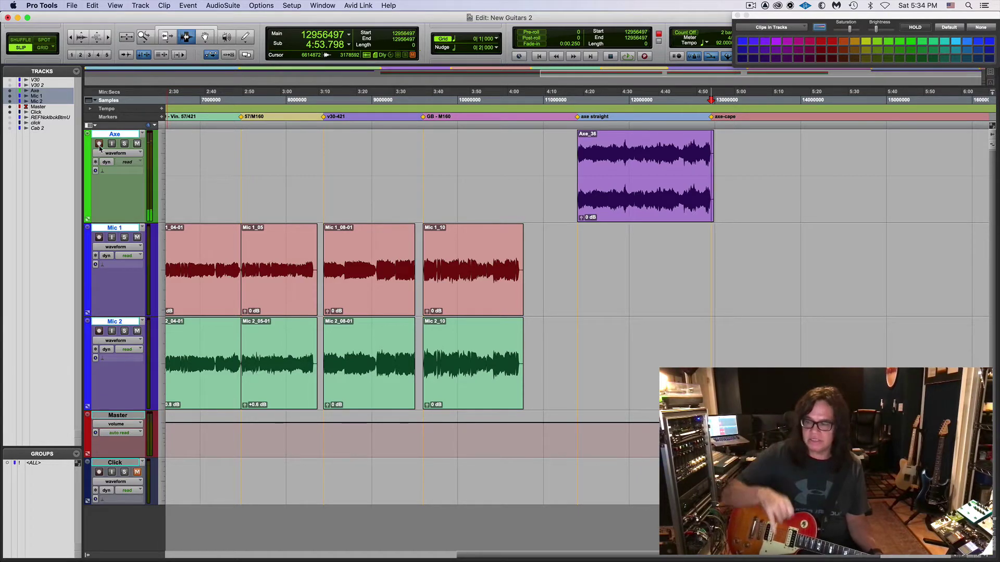
{"action": "left_click", "coordinate": [98, 144]}
{"action": "key", "text": "super+space"}
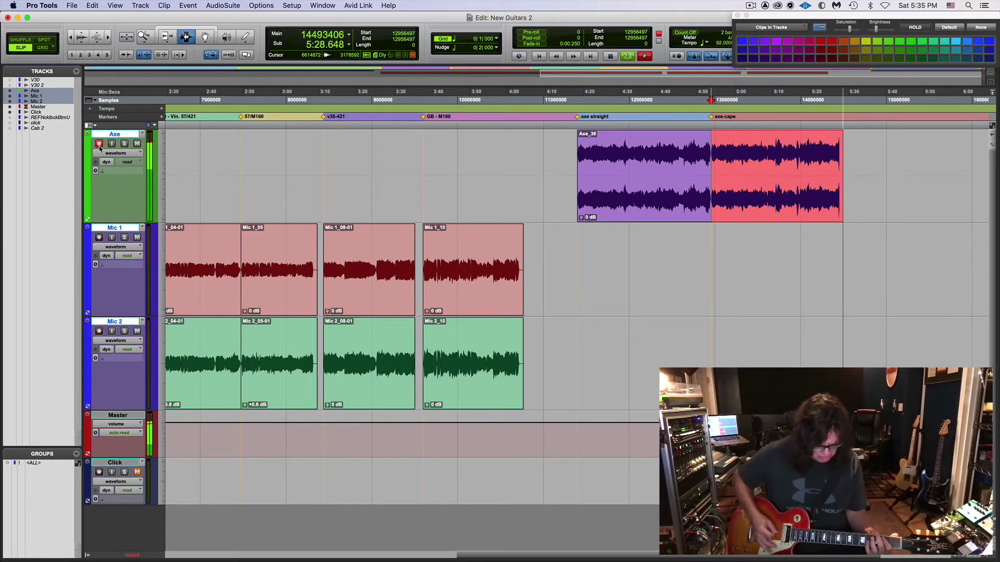
{"action": "key", "text": "space"}
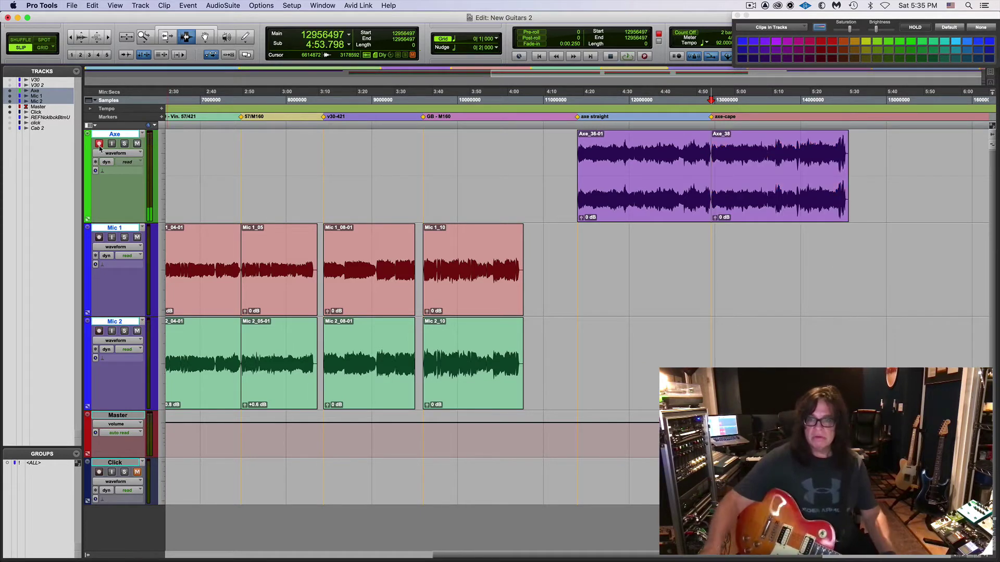
{"action": "left_click", "coordinate": [99, 144]}
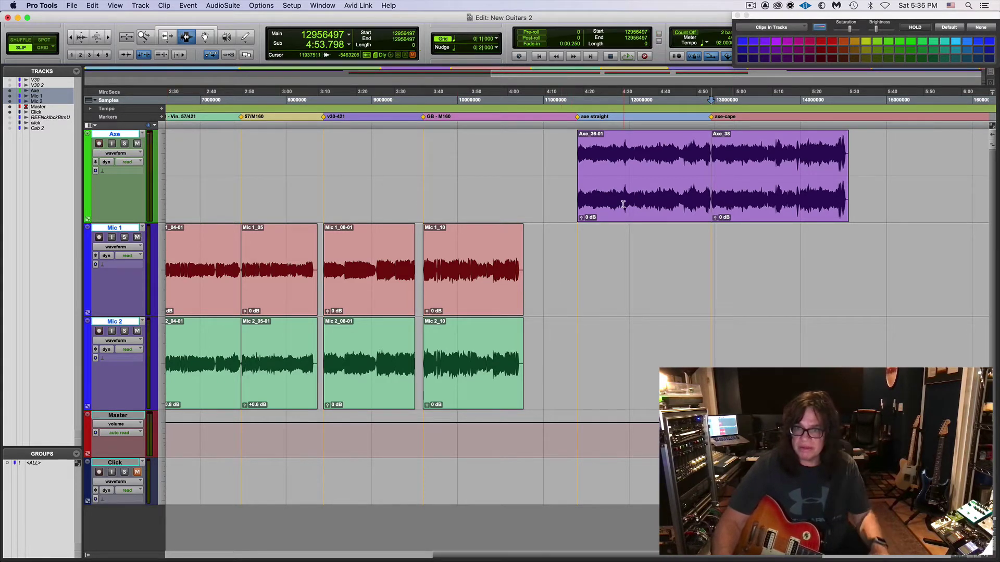
Step: Play the two Axe clips alternately to compare loudness, and set the second clip's gain to +0.3 dB
{"action": "left_click", "coordinate": [716, 217]}
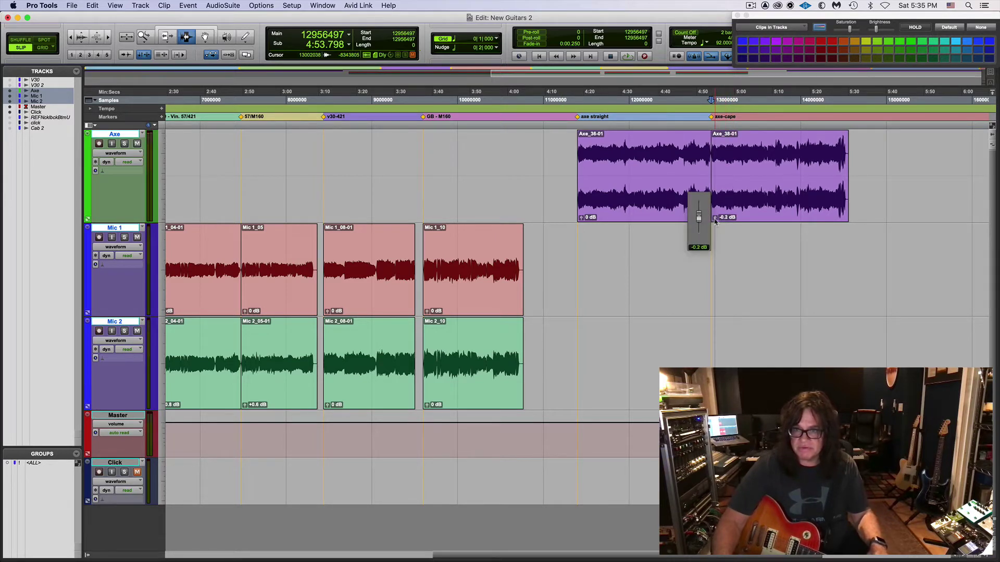
{"action": "double_click", "coordinate": [626, 180]}
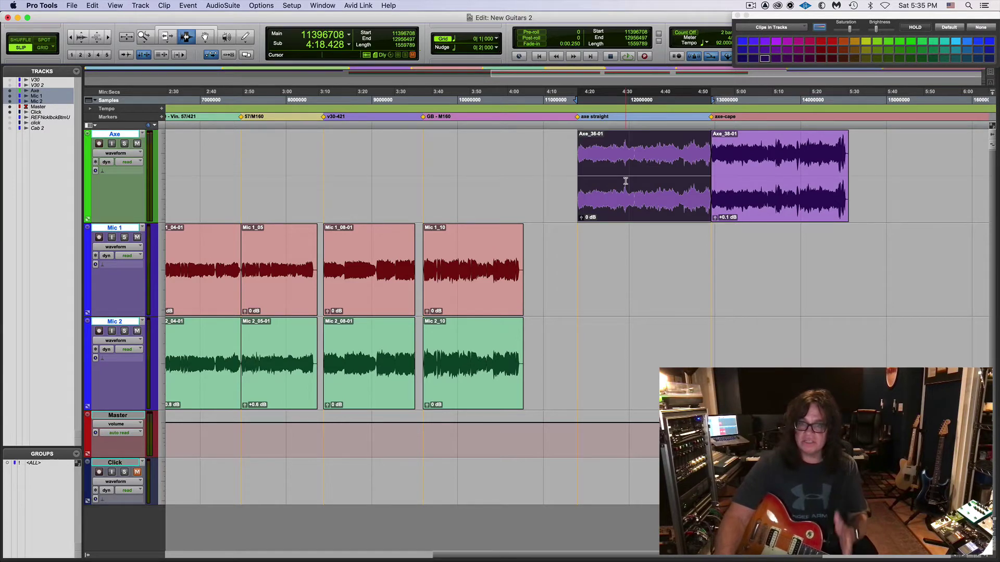
{"action": "key", "text": "space"}
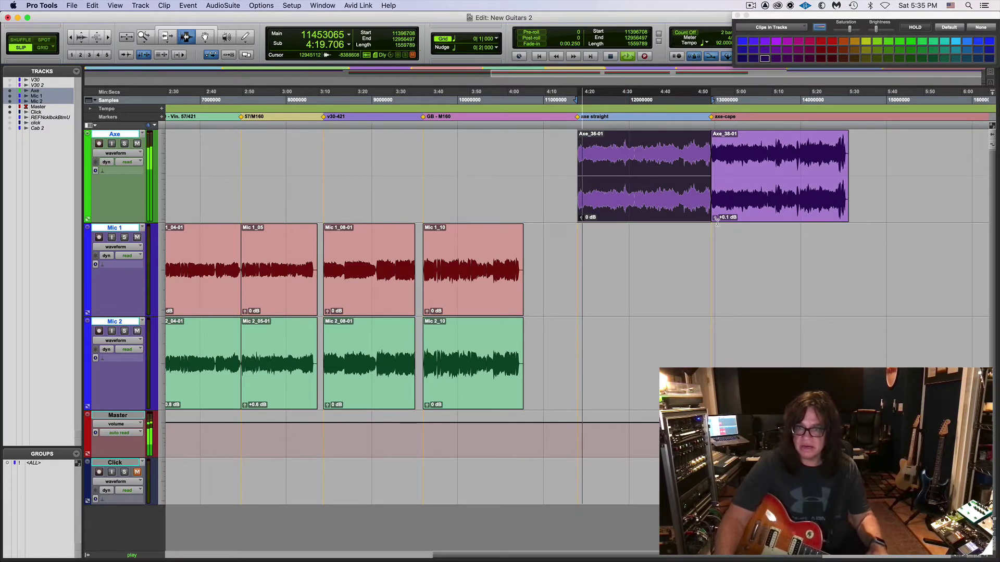
{"action": "left_click_drag", "start_coordinate": [715, 221], "coordinate": [716, 215]}
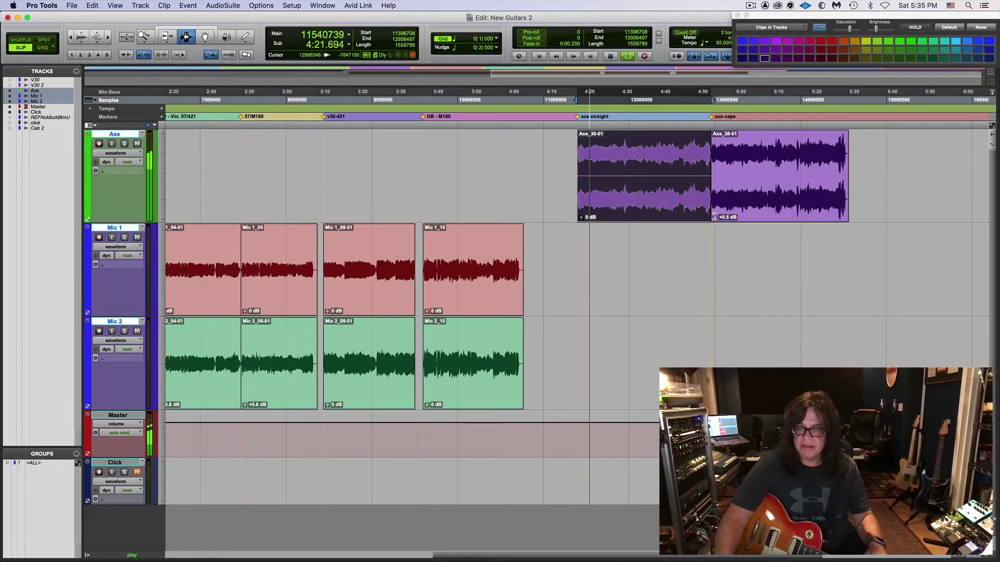
{"action": "left_click", "coordinate": [738, 163]}
{"action": "double_click", "coordinate": [738, 163]}
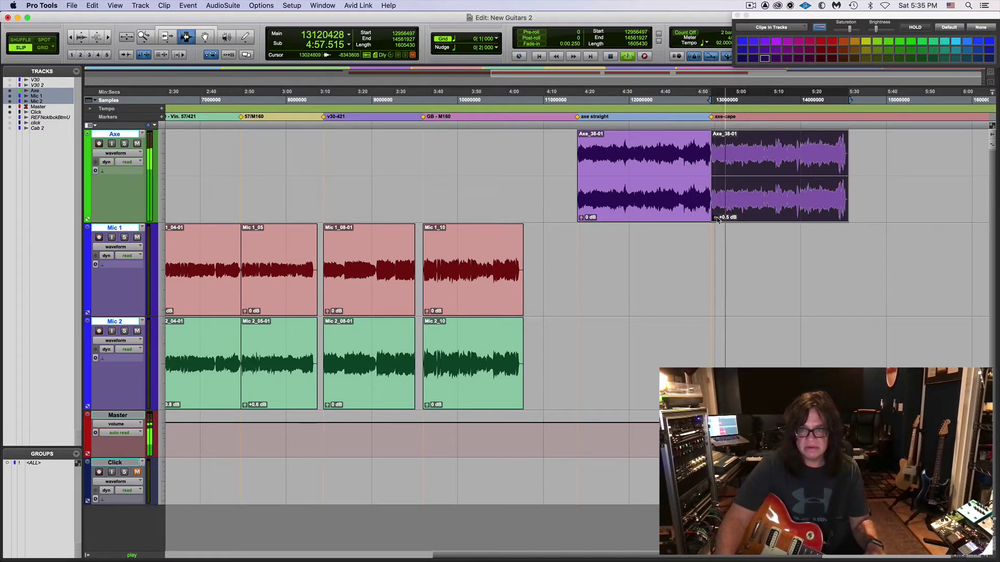
{"action": "left_click_drag", "start_coordinate": [717, 219], "coordinate": [717, 220]}
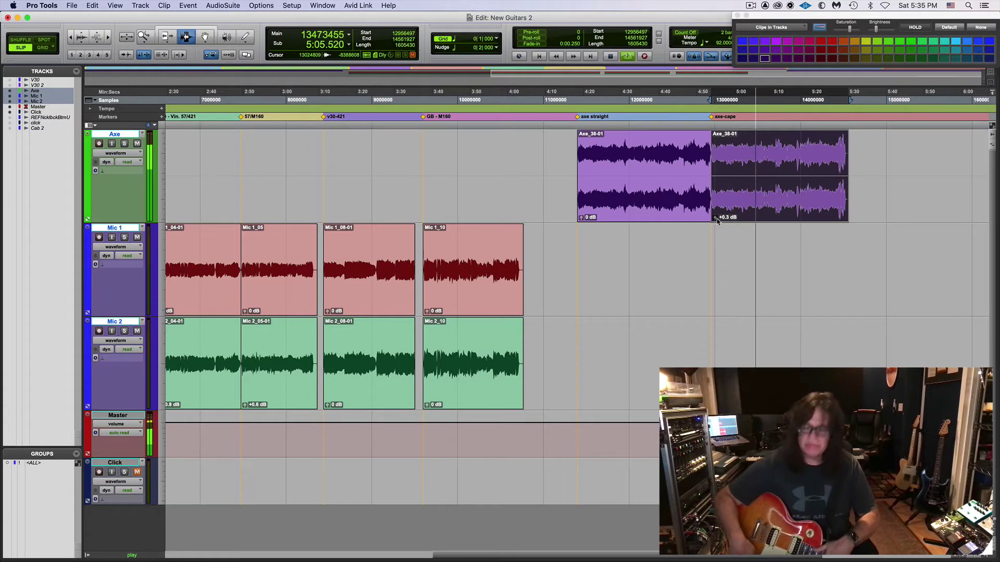
{"action": "double_click", "coordinate": [623, 172]}
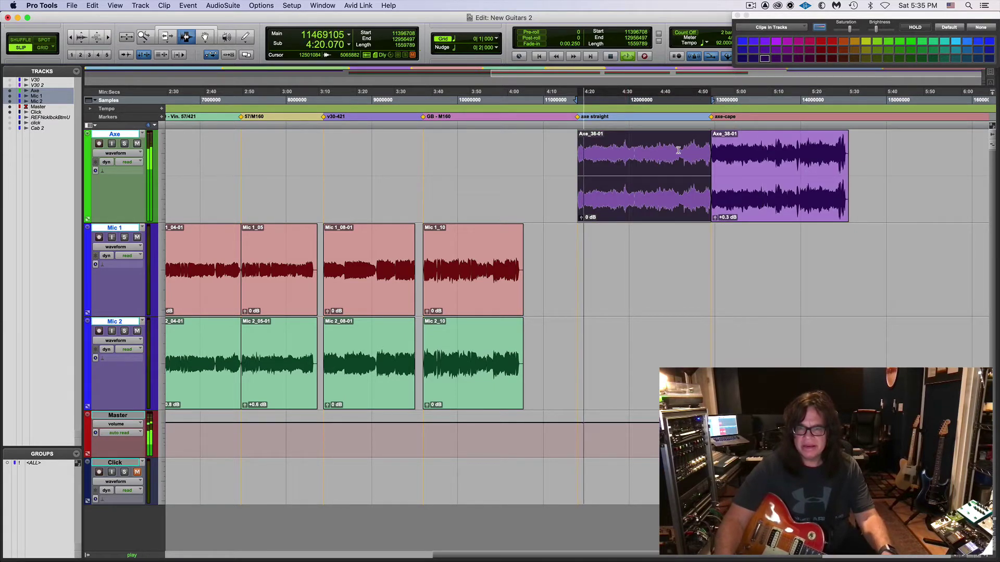
{"action": "key", "text": "space"}
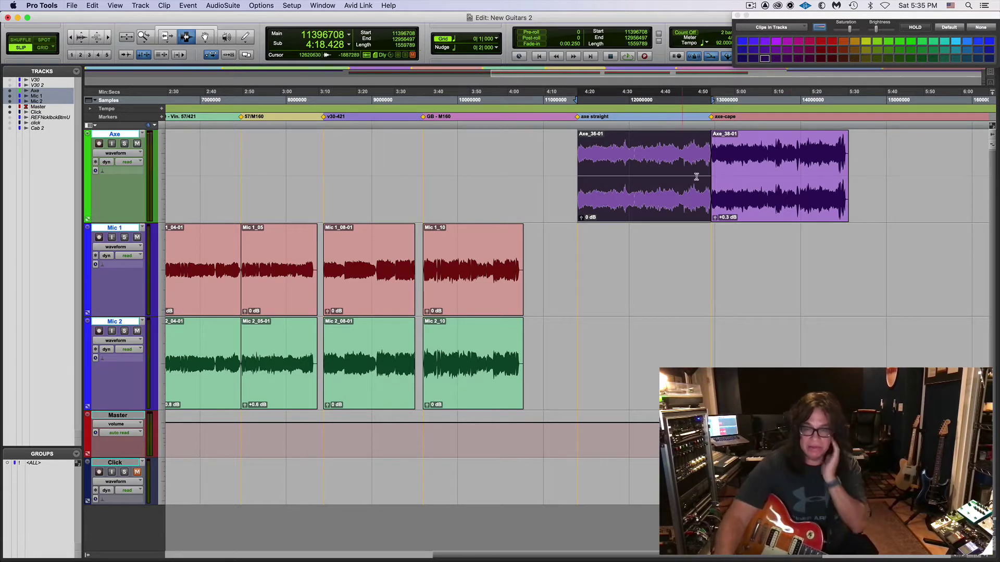
{"action": "double_click", "coordinate": [775, 189]}
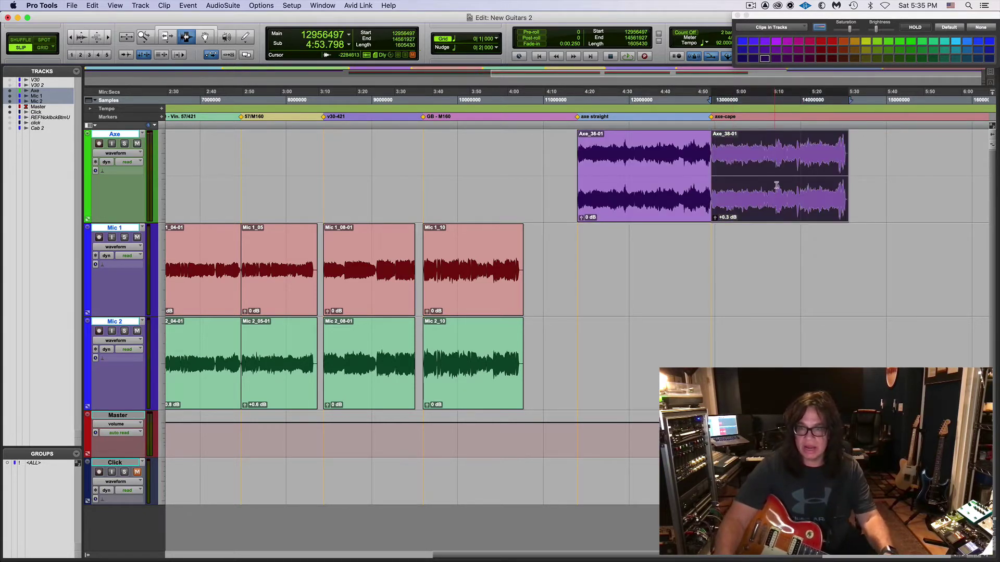
Step: Add a marker named "eq" at 5:29.425, near the end of the second Axe clip
{"action": "left_click", "coordinate": [846, 186]}
{"action": "key", "text": "KP_Enter"}
{"action": "type", "text": "eq"}
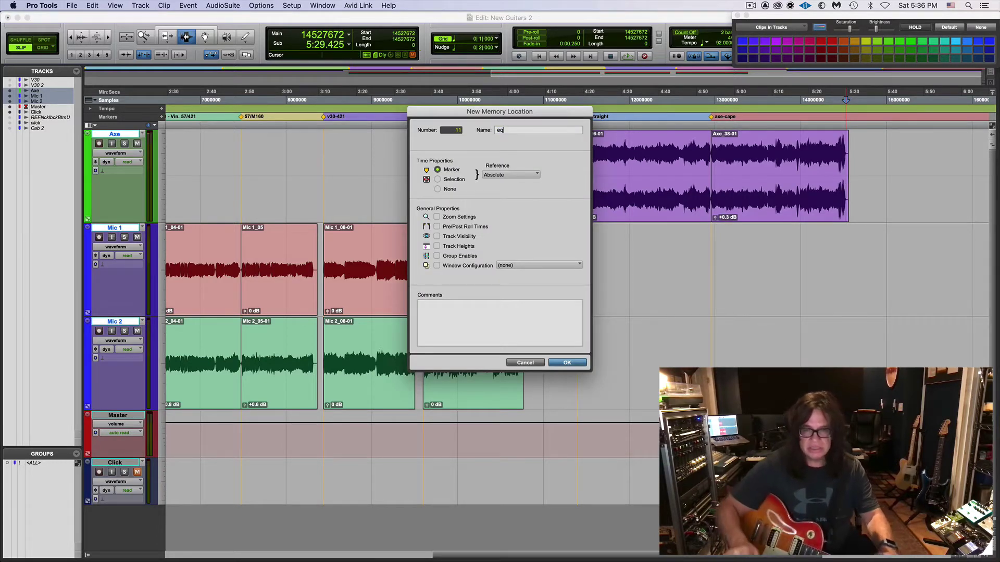
{"action": "key", "text": "Return"}
Step: Bring up Axe-Edit III, then return to Pro Tools and arm the Axe track for recording
{"action": "mouse_move", "coordinate": [290, 559]}
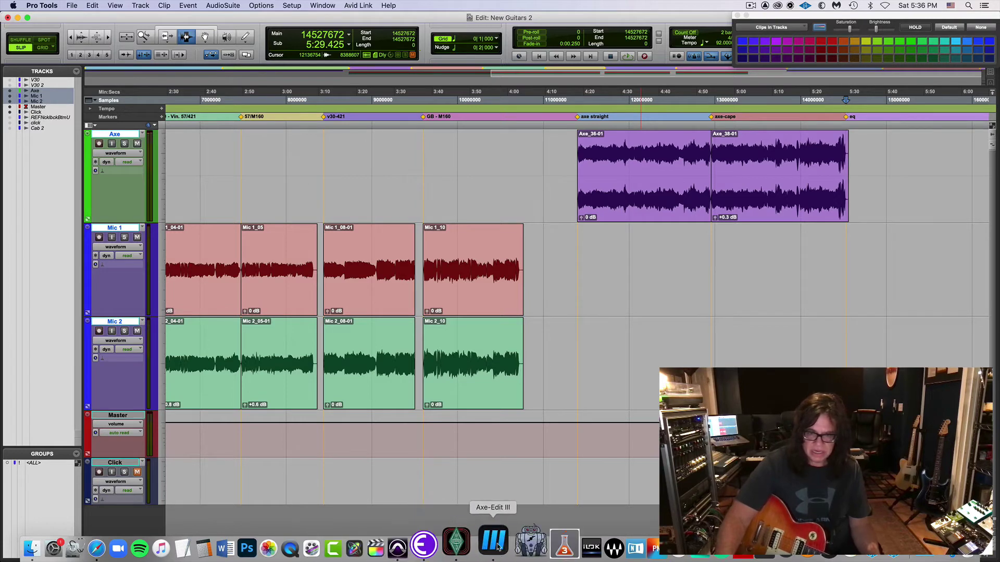
{"action": "left_click", "coordinate": [493, 543]}
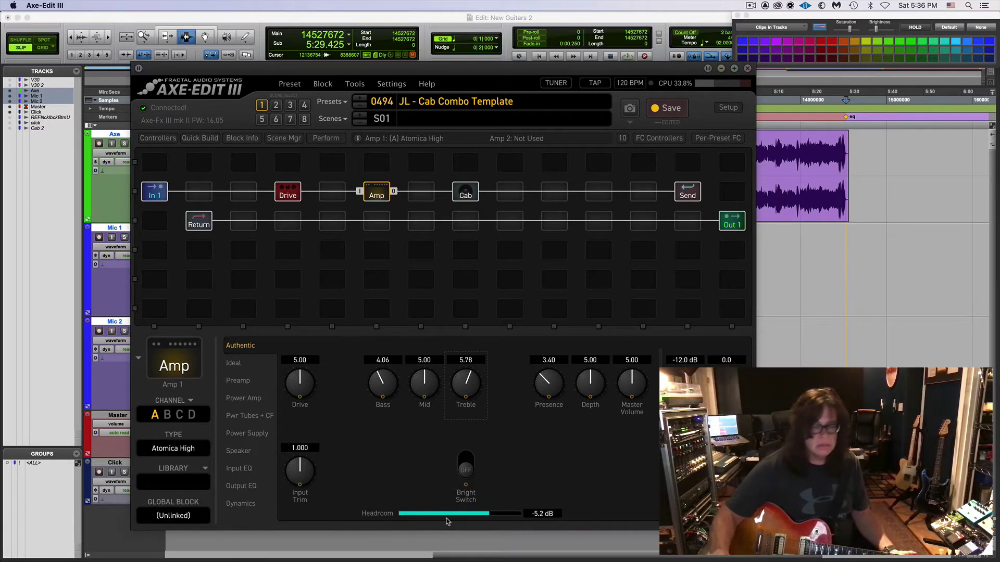
{"action": "left_click", "coordinate": [107, 148]}
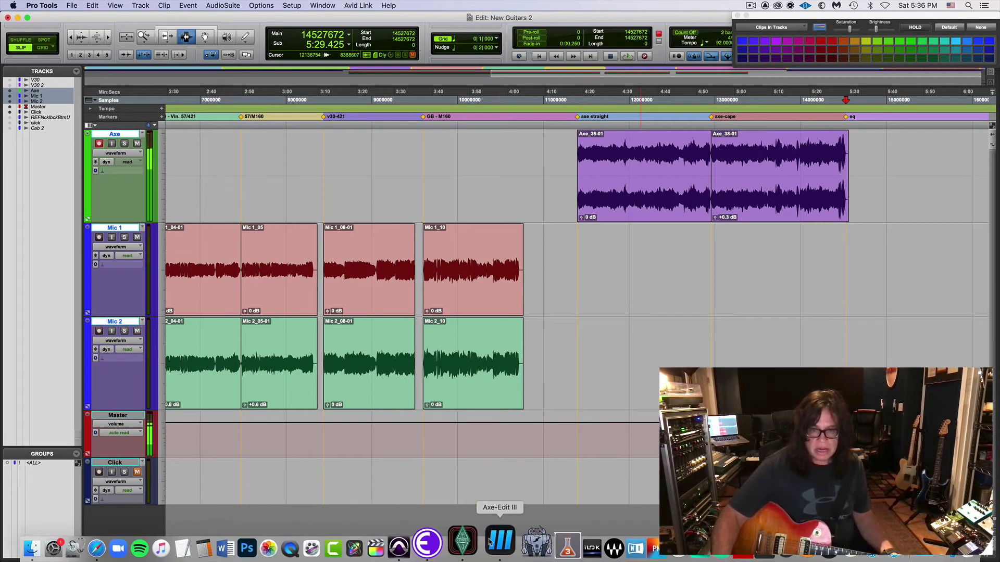
Step: Switch to Axe-Edit III and set the amp's output EQ to -3.19 at 63, -1.29 at 125, 1.69 at 4K and 1.02 at 8K
{"action": "left_click", "coordinate": [499, 544]}
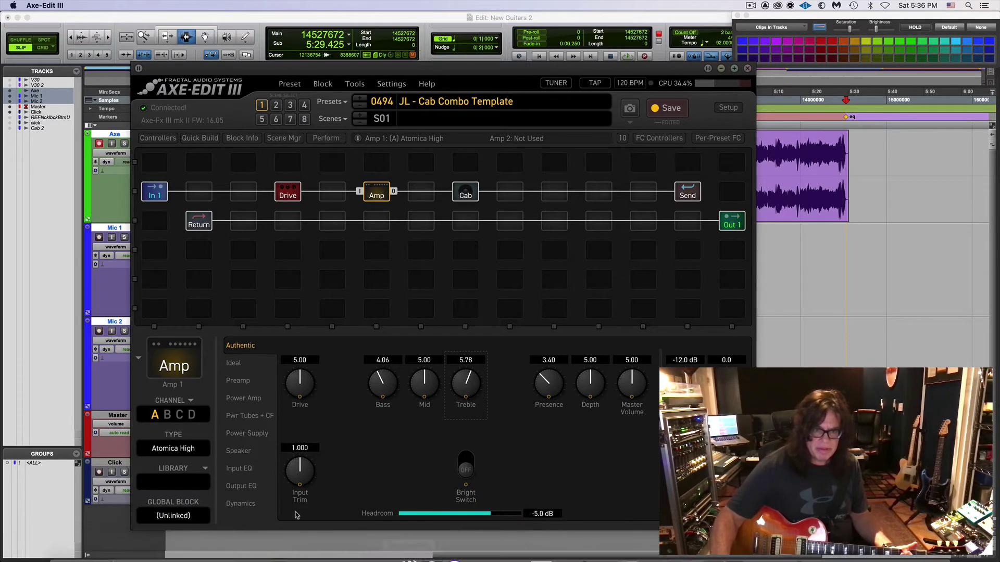
{"action": "left_click", "coordinate": [241, 486]}
{"action": "left_click_drag", "start_coordinate": [359, 440], "coordinate": [401, 431]}
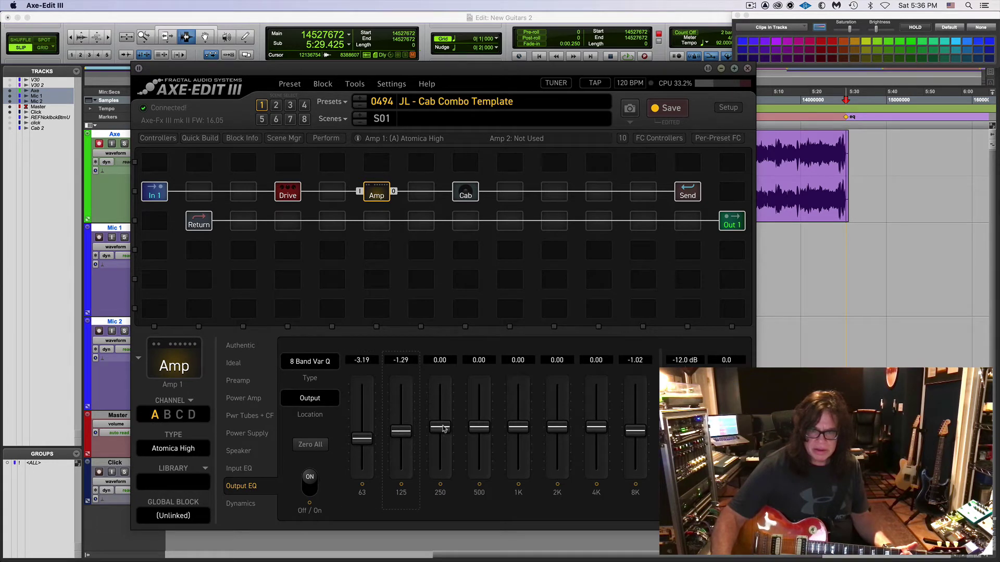
{"action": "left_click_drag", "start_coordinate": [598, 430], "coordinate": [602, 424]}
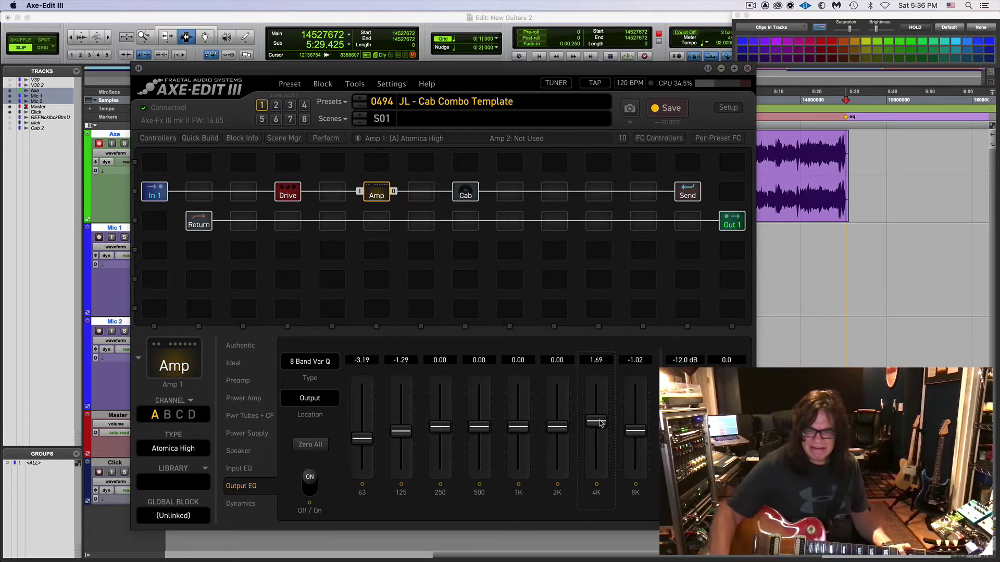
{"action": "left_click_drag", "start_coordinate": [631, 433], "coordinate": [633, 425]}
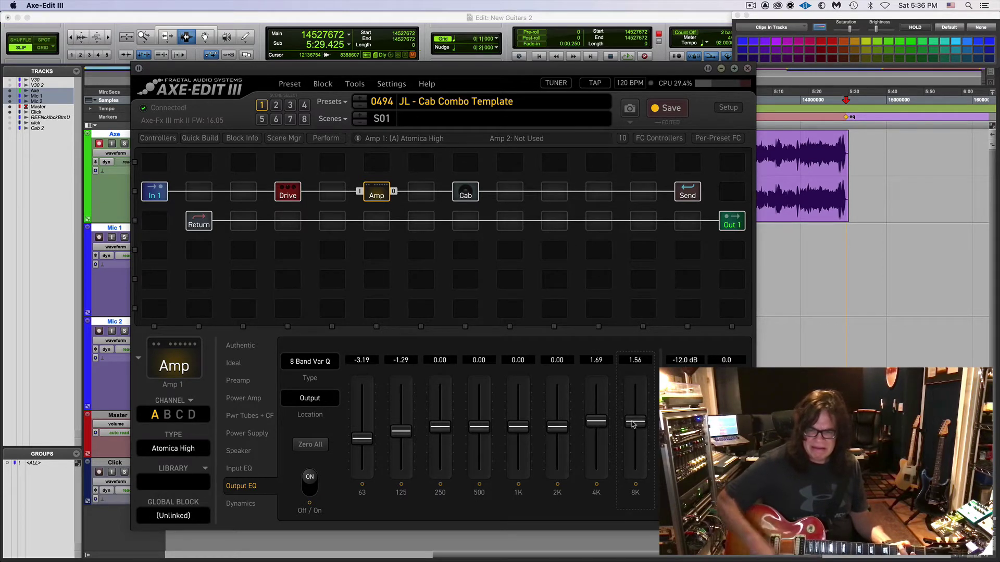
{"action": "left_click_drag", "start_coordinate": [632, 424], "coordinate": [633, 426]}
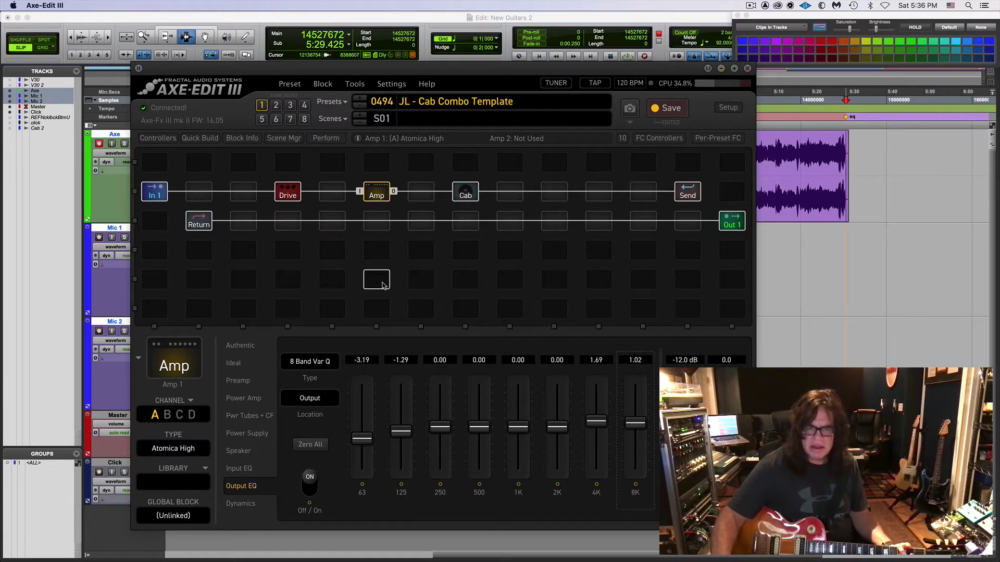
Step: Try the amp's bright switch on and off, and set treble to 5.99 and presence to 3.69
{"action": "left_click", "coordinate": [241, 361]}
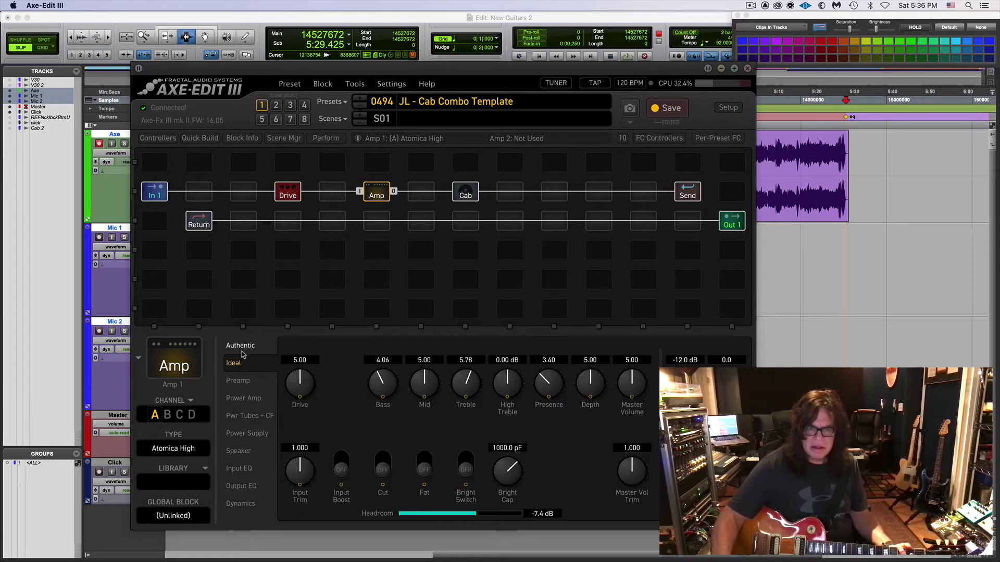
{"action": "left_click", "coordinate": [242, 347]}
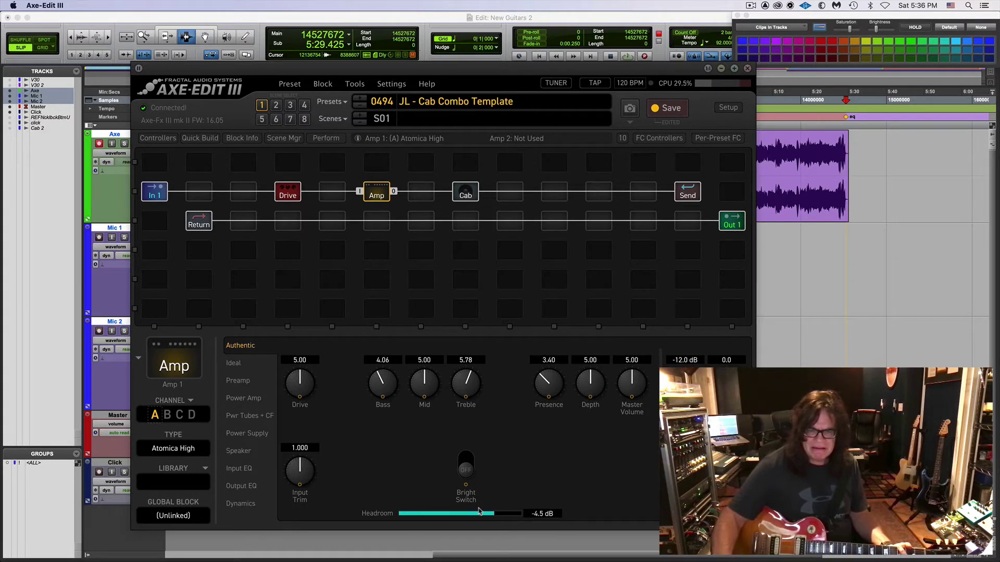
{"action": "left_click", "coordinate": [461, 471]}
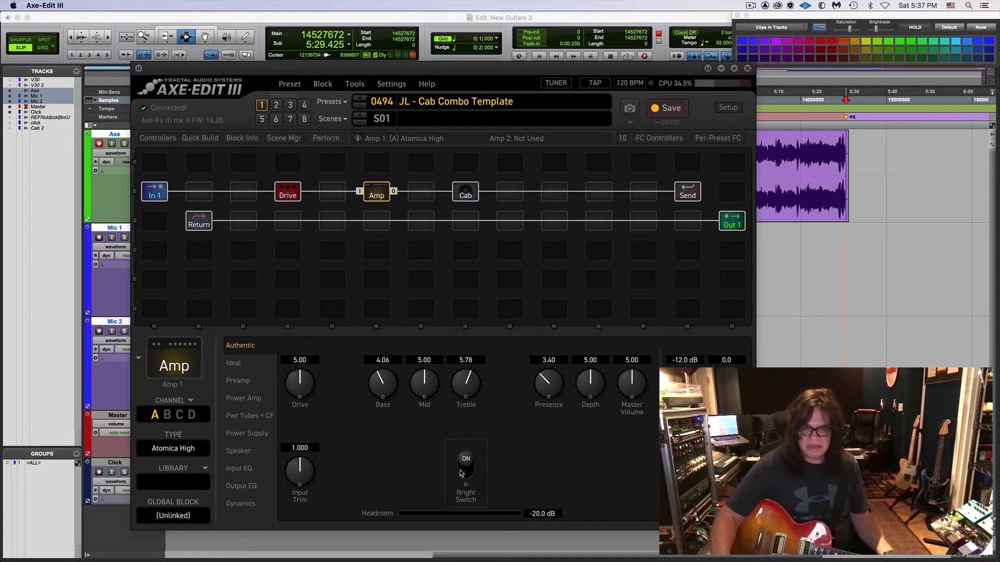
{"action": "left_click", "coordinate": [465, 472]}
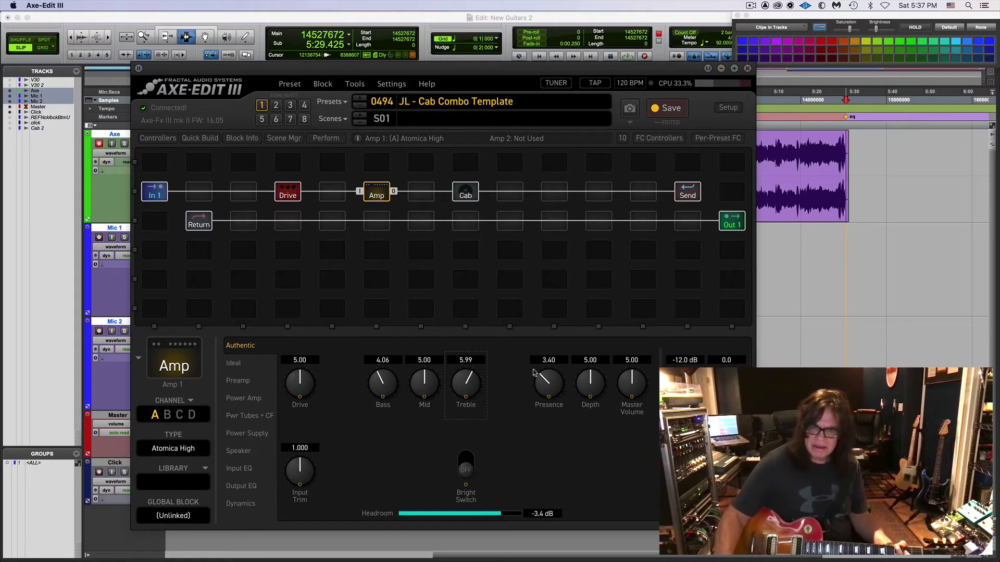
{"action": "left_click_drag", "start_coordinate": [533, 371], "coordinate": [548, 378]}
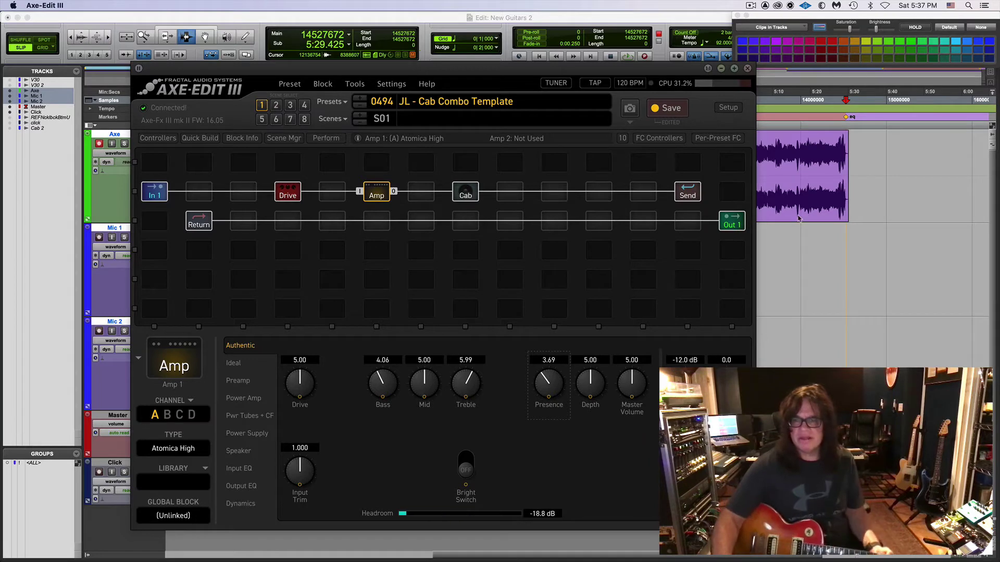
Step: Switch to Pro Tools and record a guitar take of about 24 seconds on the Axe track from 5:29.296, near the "eq" marker
{"action": "left_click", "coordinate": [842, 191]}
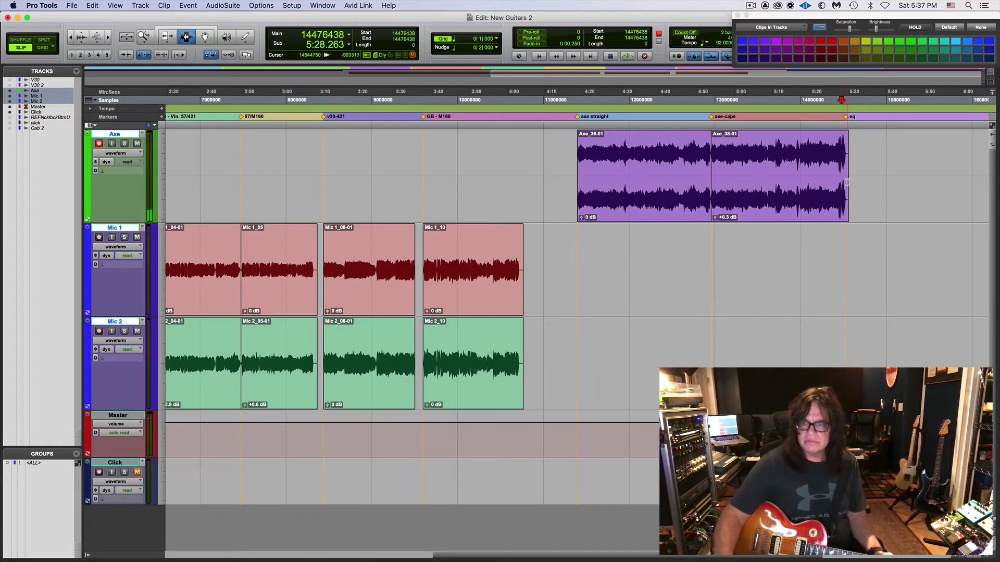
{"action": "left_click", "coordinate": [845, 182]}
{"action": "key", "text": "super+space"}
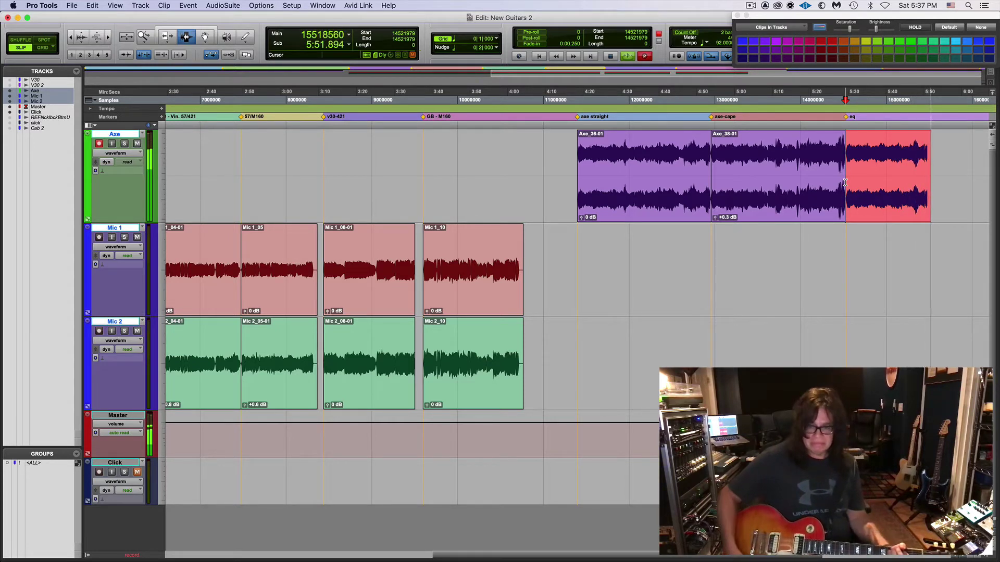
{"action": "key", "text": "space"}
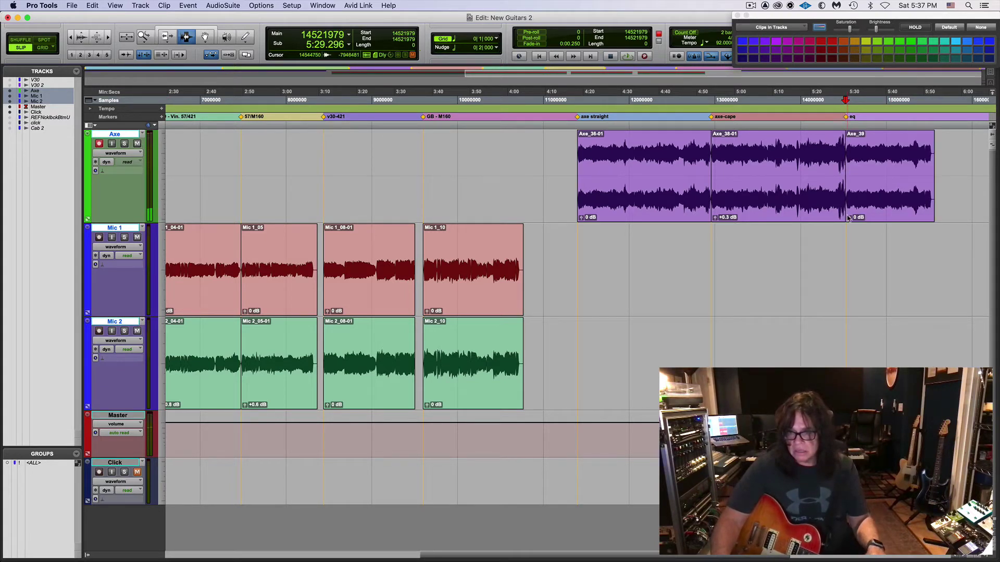
Step: Play the "axe-cape" and "eq" clips to compare loudness, and set the "eq" clip's gain to +1.1 dB
{"action": "left_click_drag", "start_coordinate": [849, 217], "coordinate": [850, 212]}
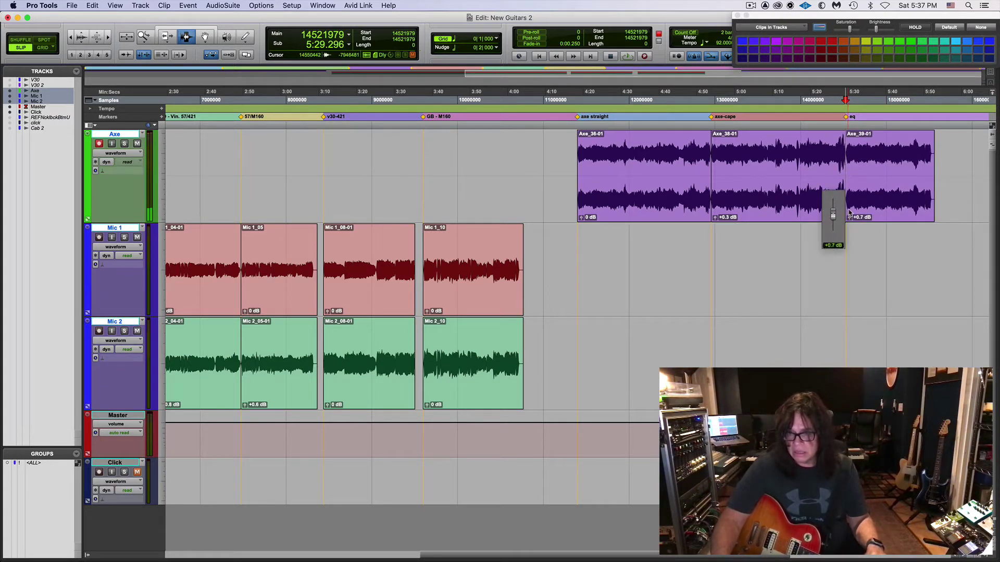
{"action": "double_click", "coordinate": [729, 184]}
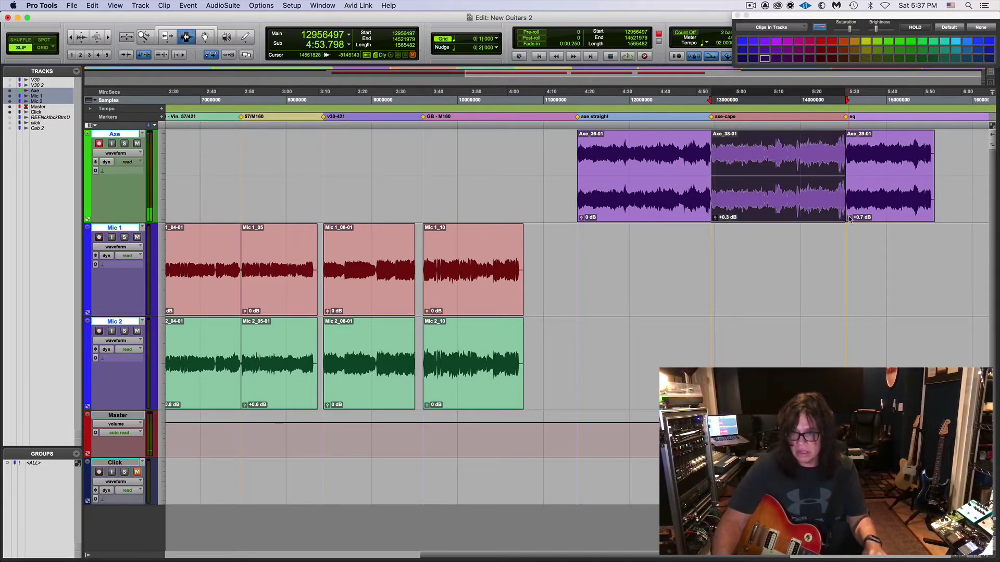
{"action": "left_click_drag", "start_coordinate": [850, 218], "coordinate": [849, 214]}
{"action": "key", "text": "space"}
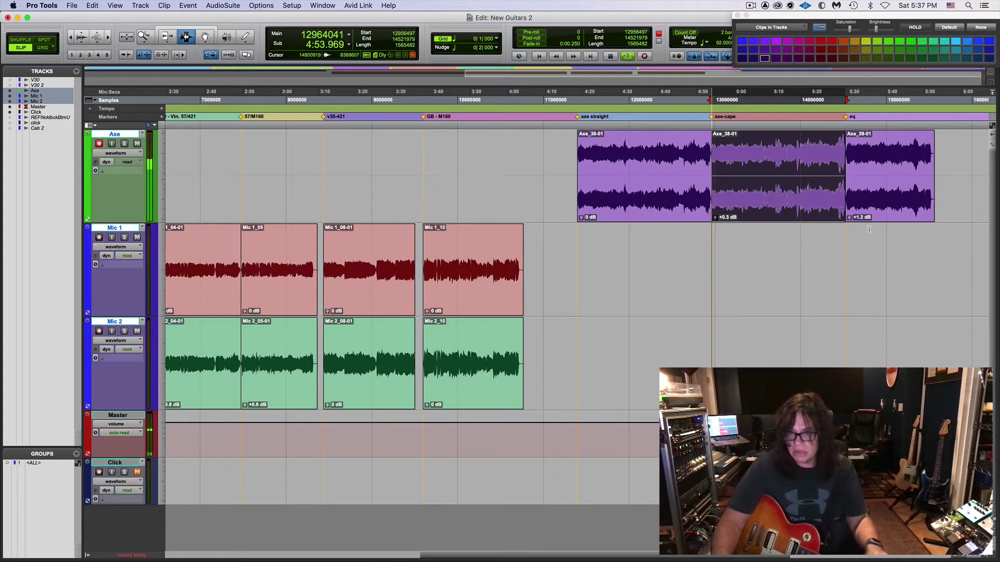
{"action": "left_click", "coordinate": [850, 218]}
{"action": "left_click_drag", "start_coordinate": [848, 221], "coordinate": [848, 222]}
{"action": "left_click", "coordinate": [862, 164]}
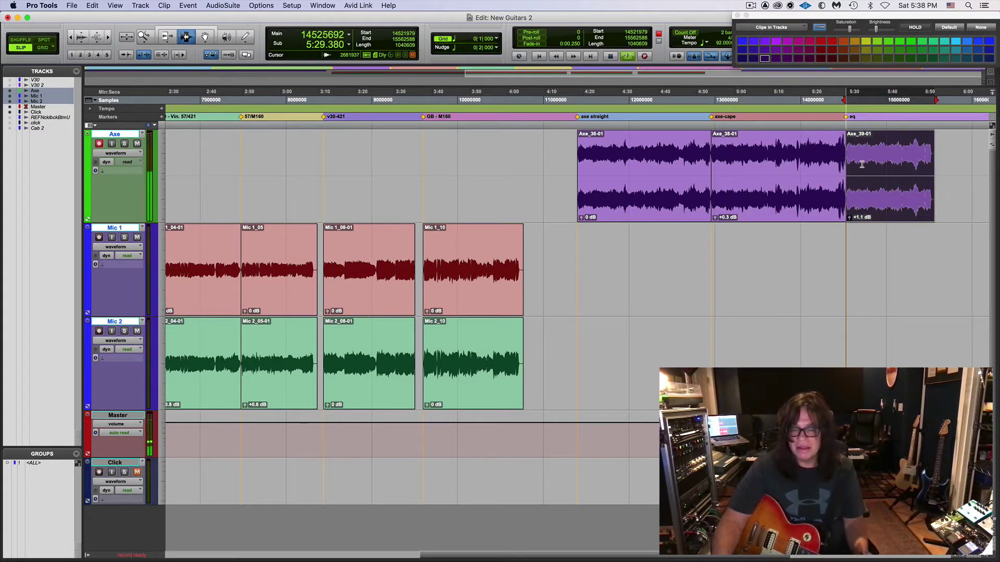
{"action": "key", "text": "space"}
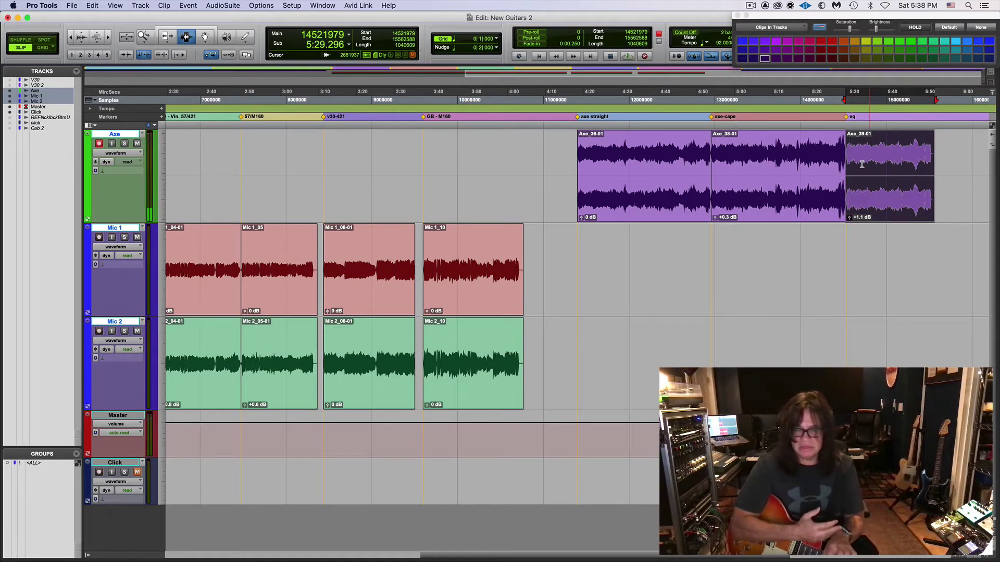
{"action": "key", "text": "space"}
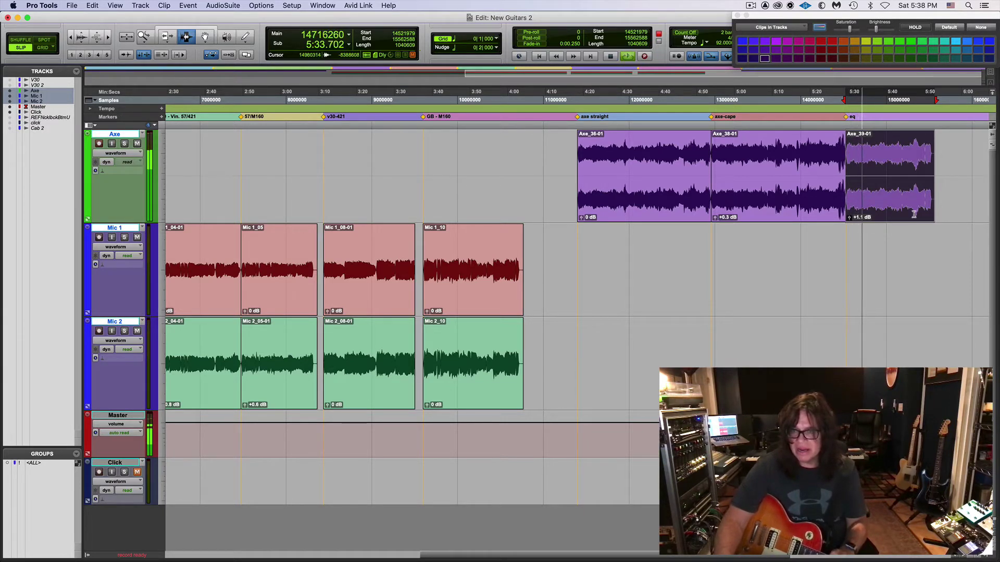
{"action": "key", "text": "space"}
Step: Add a marker named "no eq - straight" at 5:52.402, near the end of the third Axe clip
{"action": "left_click", "coordinate": [932, 202]}
{"action": "key", "text": "KP_Enter"}
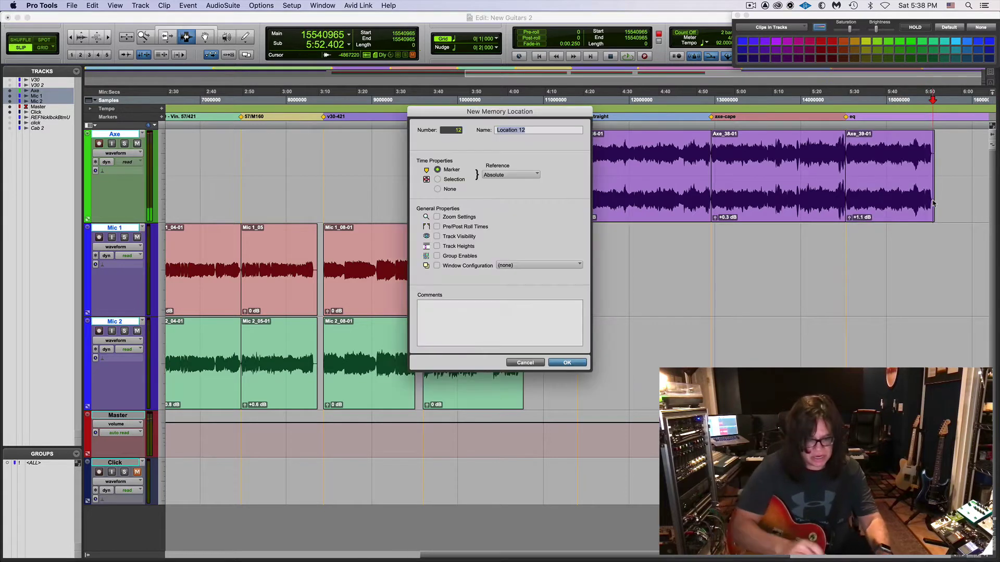
{"action": "type", "text": "no e"}
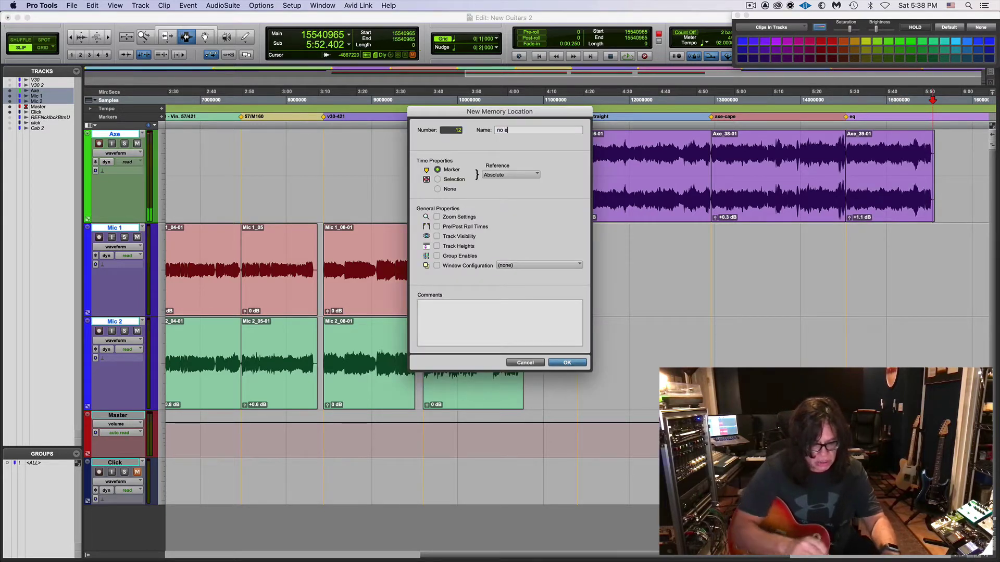
{"action": "type", "text": "q -"}
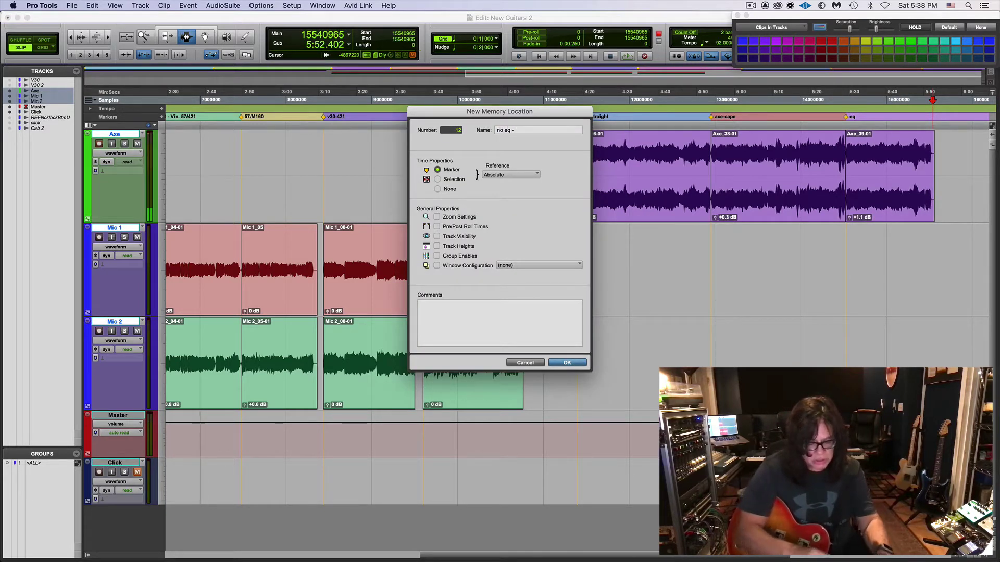
{"action": "type", "text": " straight"}
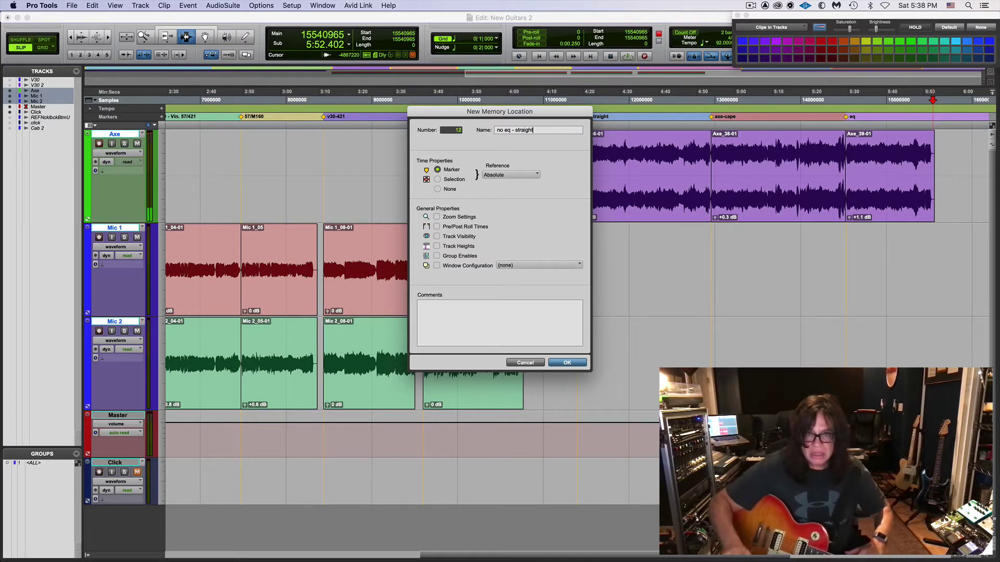
{"action": "key", "text": "Return"}
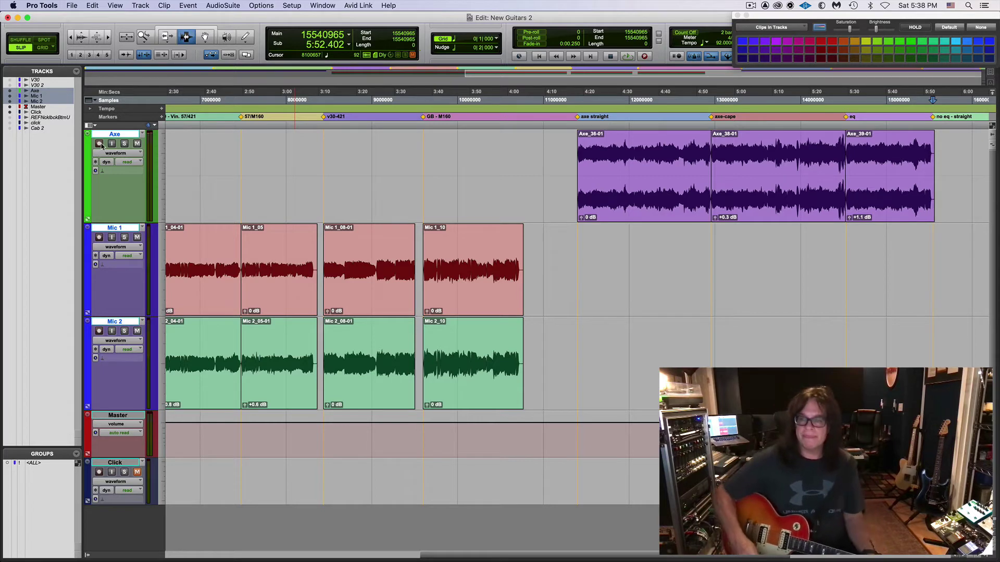
Step: Arm the Axe track, record a take of about 23 seconds from the "no eq - straight" marker, and disarm the track
{"action": "key", "text": "super+bracketleft"}
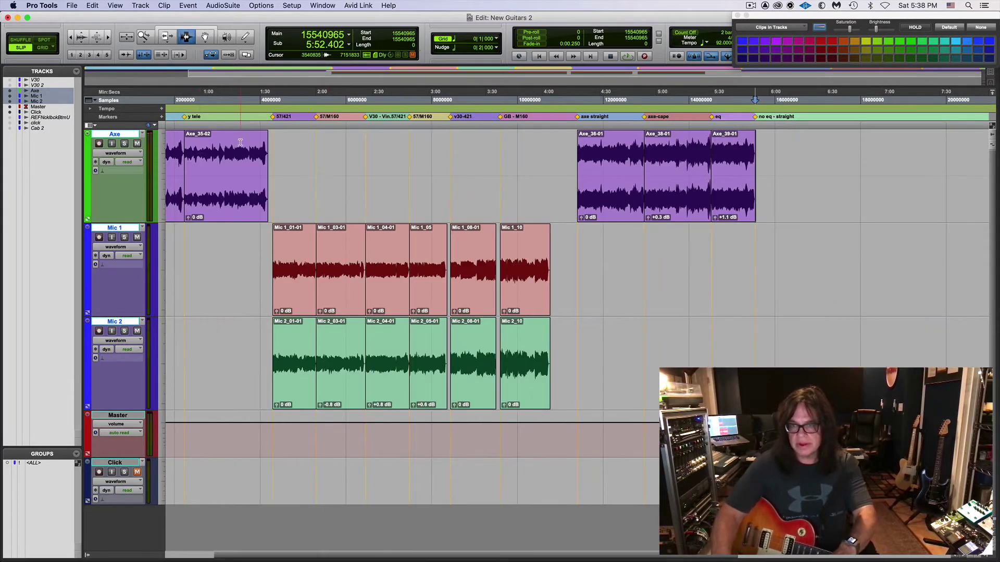
{"action": "key", "text": "super+bracketright"}
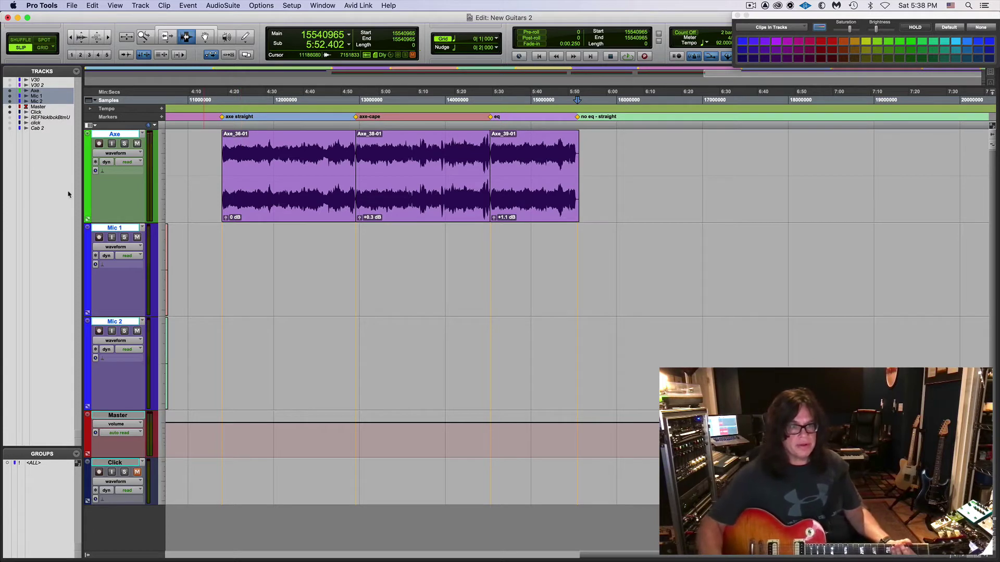
{"action": "left_click", "coordinate": [96, 147]}
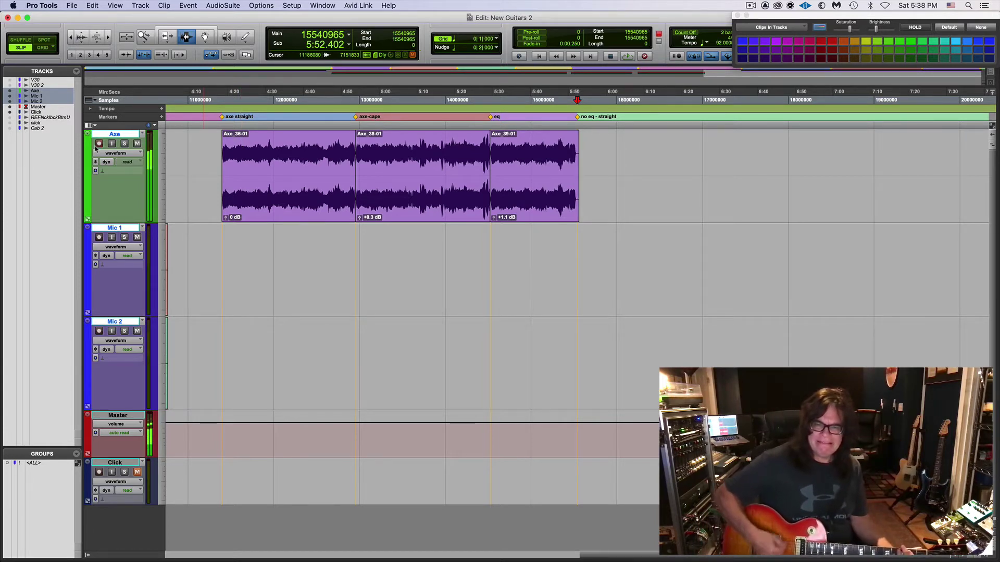
{"action": "key", "text": "super+space"}
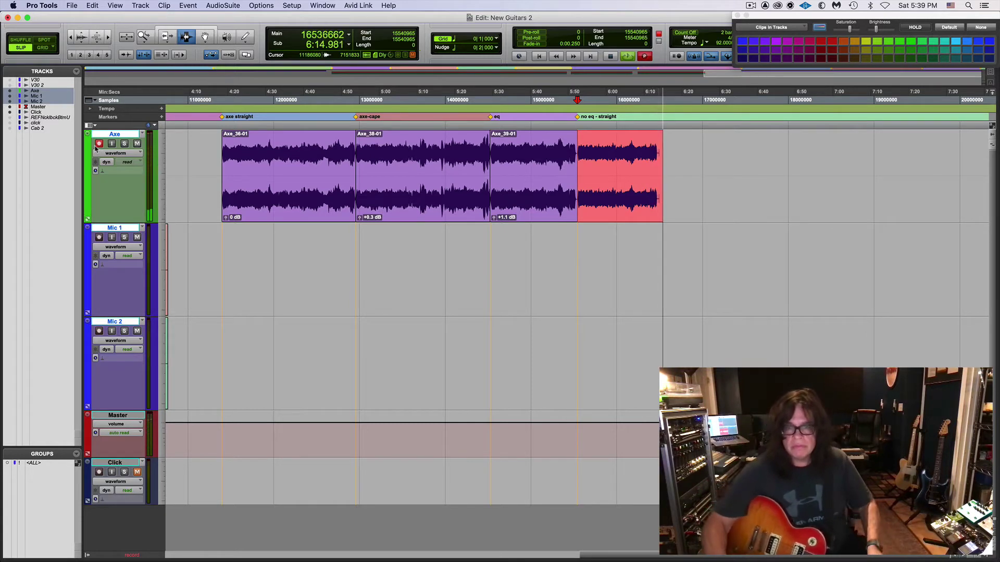
{"action": "key", "text": "space"}
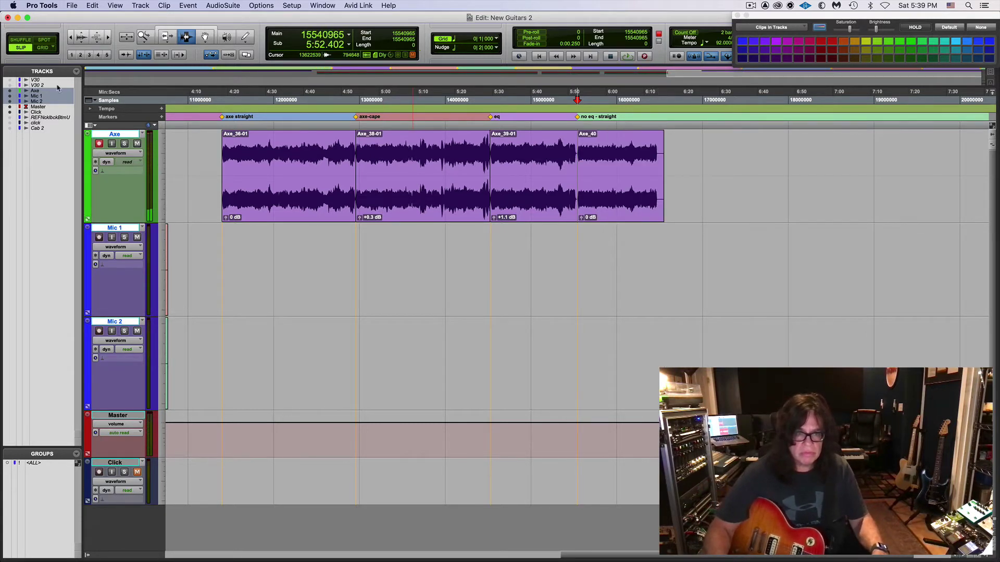
{"action": "left_click", "coordinate": [99, 144]}
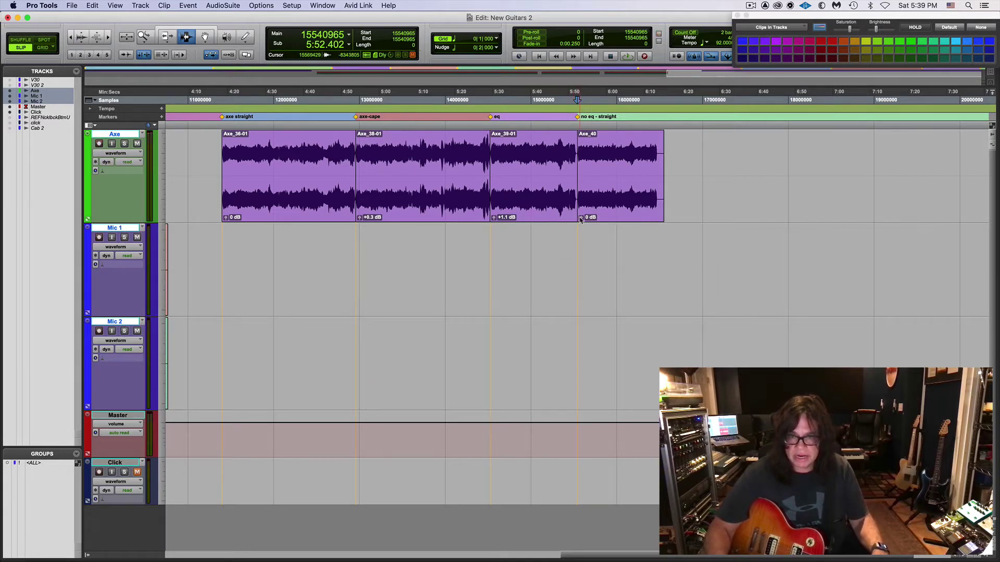
Step: Set the fourth Axe clip's gain to +2.1 dB and play it to check its loudness
{"action": "left_click_drag", "start_coordinate": [578, 218], "coordinate": [585, 200]}
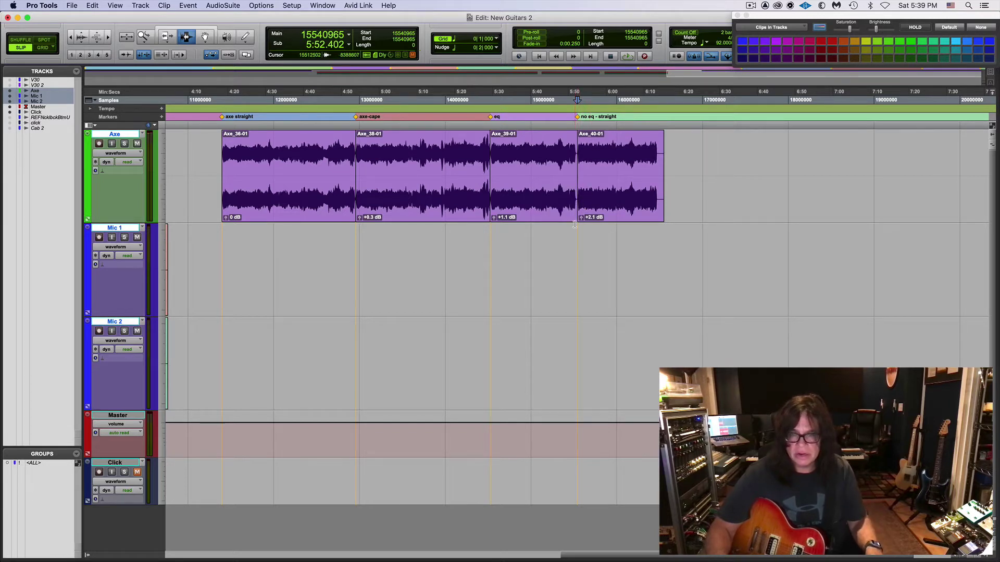
{"action": "left_click", "coordinate": [595, 200]}
{"action": "key", "text": "space"}
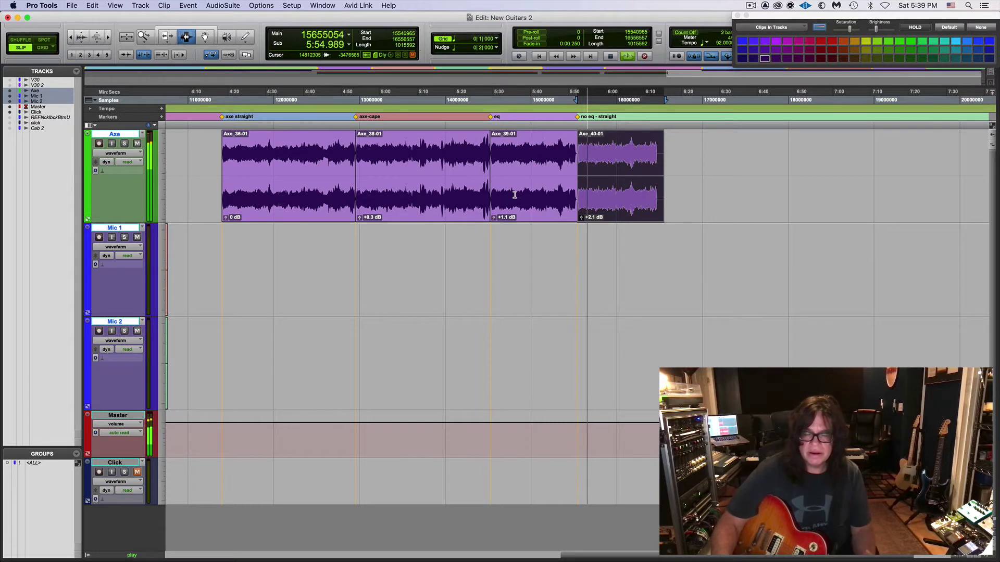
{"action": "key", "text": "space"}
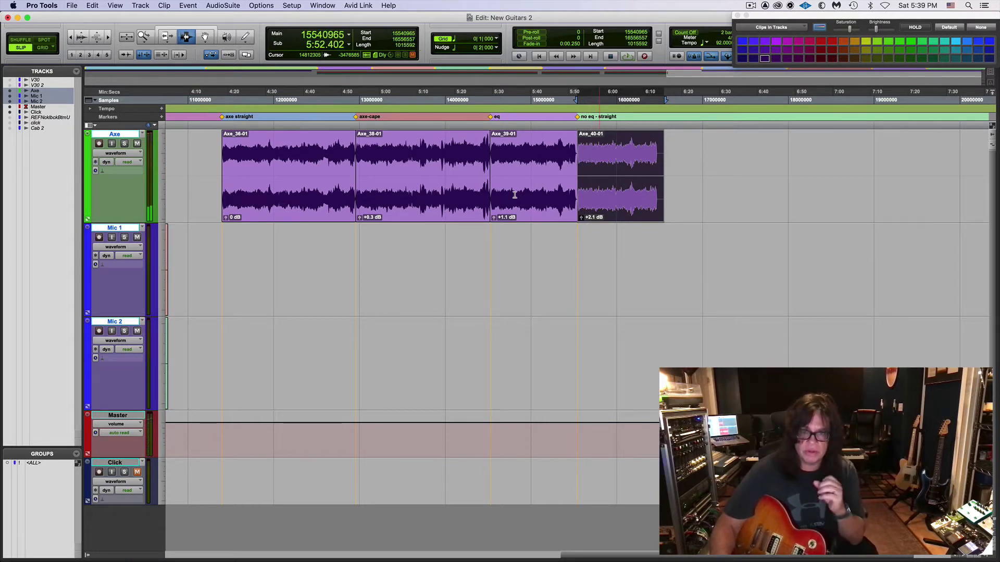
Step: Rename the "no eq - straight" marker as "eq - straight"
{"action": "double_click", "coordinate": [578, 118]}
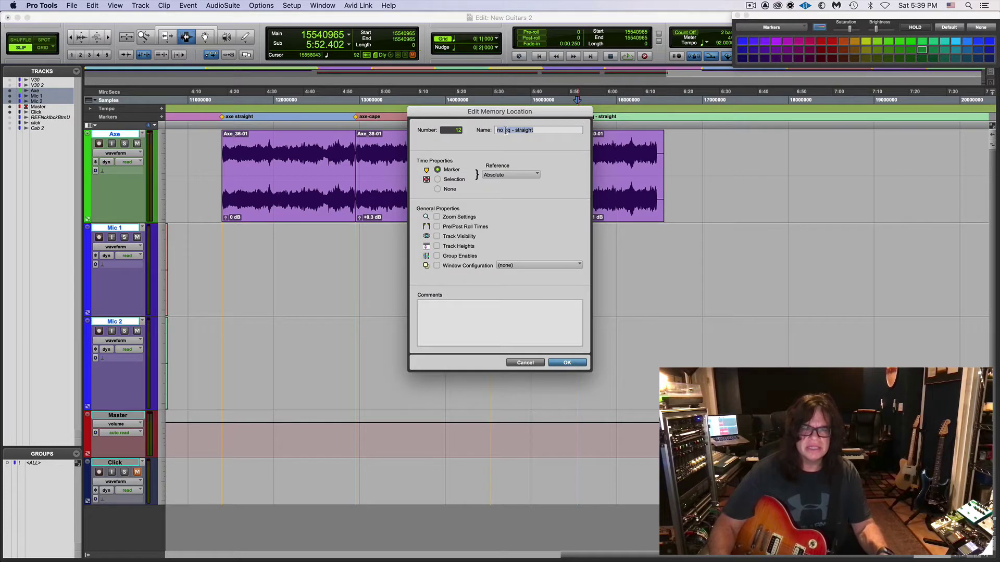
{"action": "left_click", "coordinate": [506, 130]}
{"action": "key", "text": "BackSpace"}
{"action": "key", "text": "BackSpace"}
{"action": "key", "text": "BackSpace"}
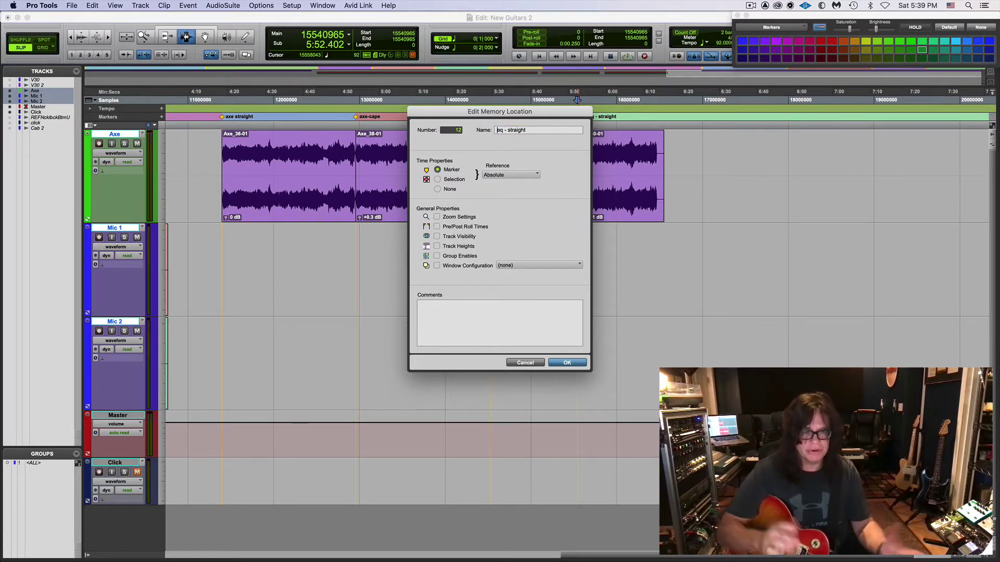
{"action": "key", "text": "Return"}
Step: Play the "eq - straight" clip and the "eq" clip from their starts to compare their tones
{"action": "left_click", "coordinate": [589, 161]}
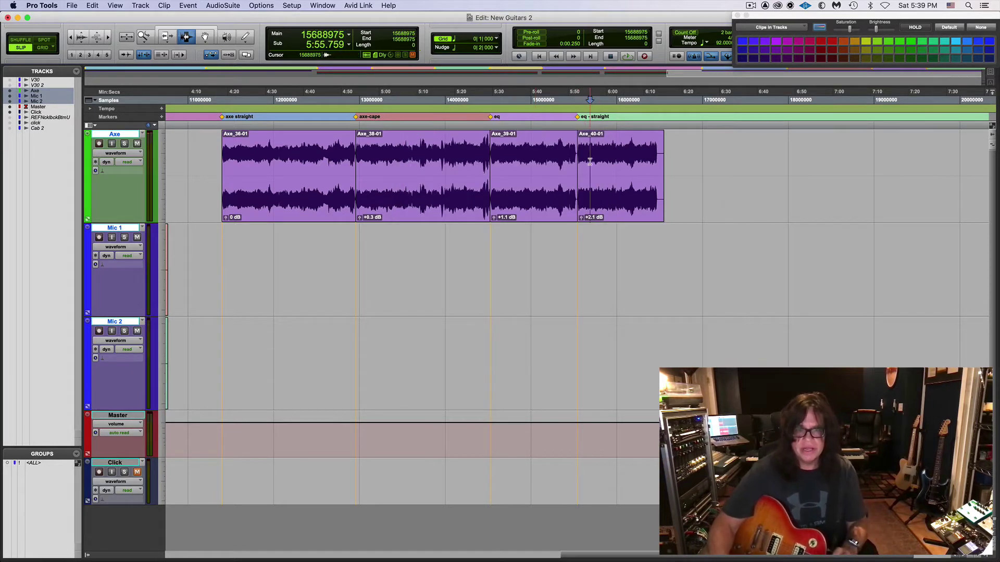
{"action": "double_click", "coordinate": [590, 161]}
{"action": "key", "text": "space"}
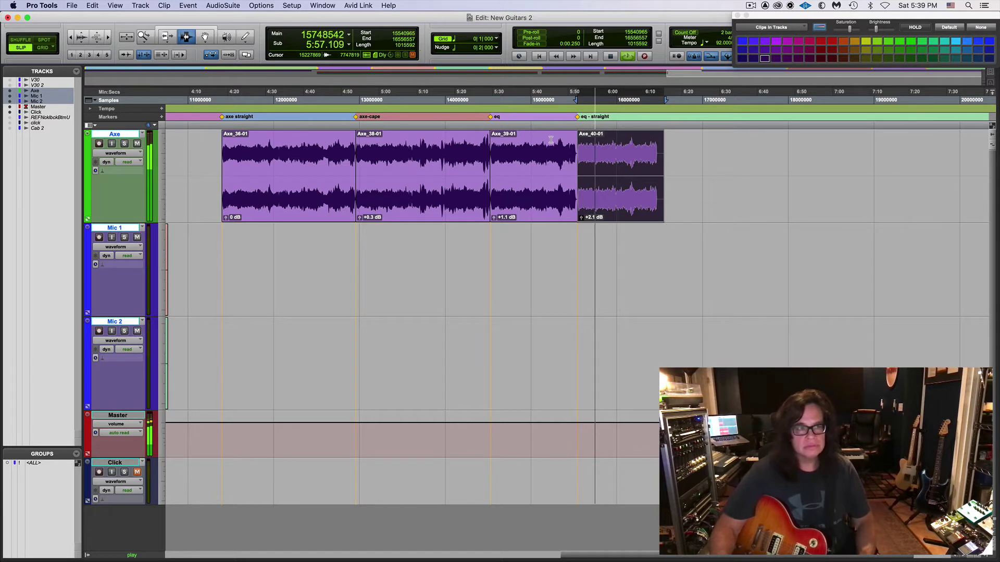
{"action": "key", "text": "space"}
{"action": "double_click", "coordinate": [524, 178]}
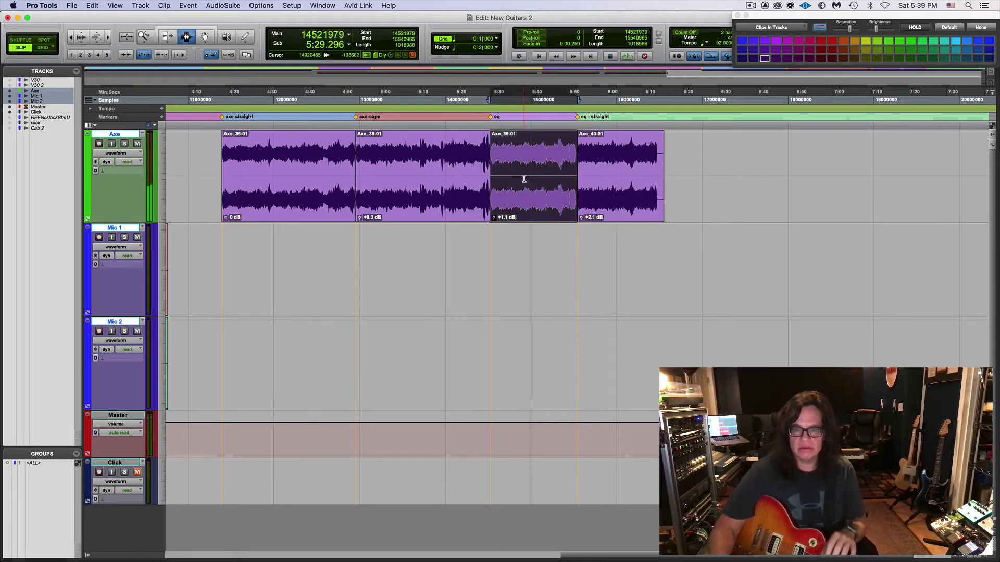
{"action": "key", "text": "space"}
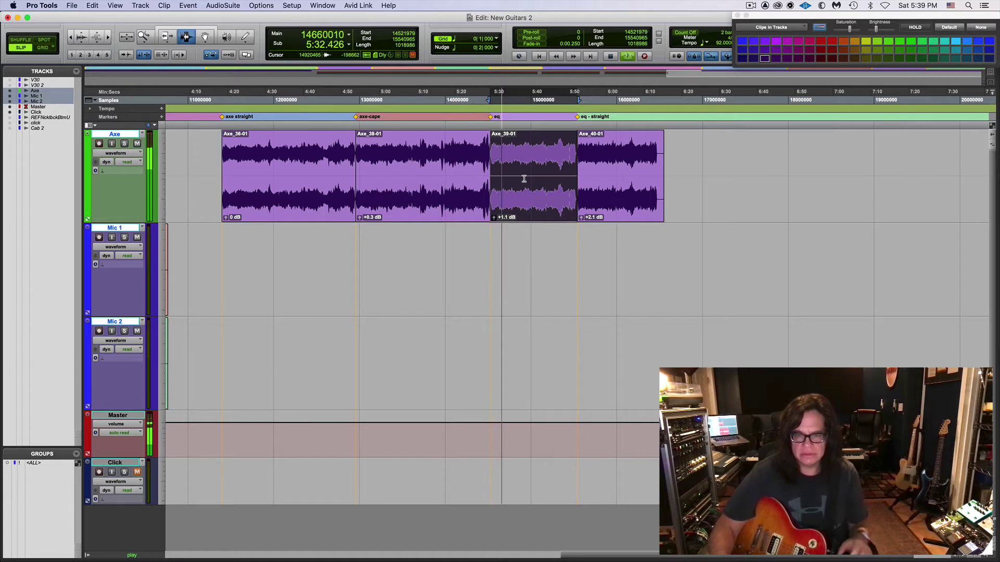
{"action": "key", "text": "space"}
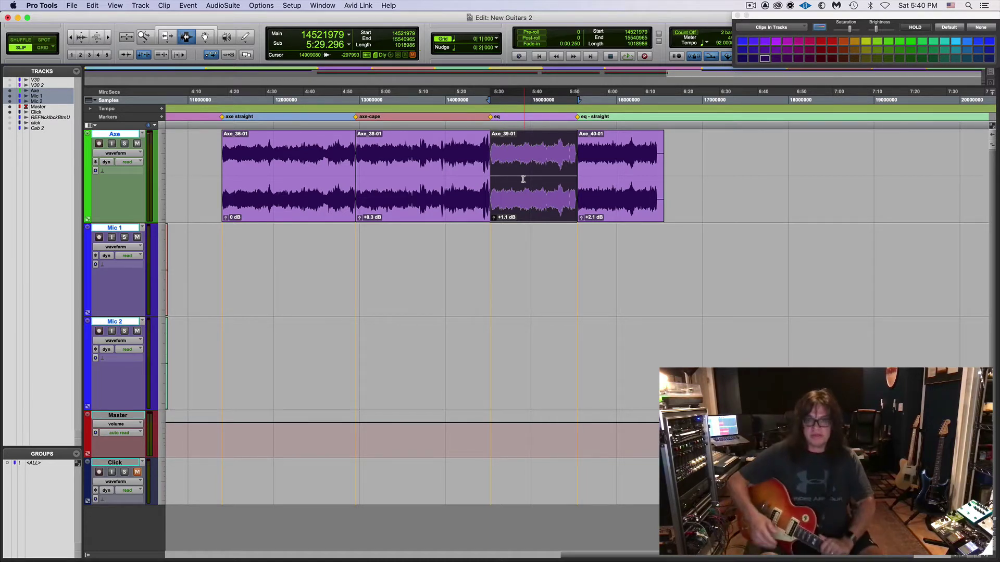
Step: Arm the Axe track for recording and add a marker named "eq-distressor" at 6:18.994, just after the fourth Axe clip
{"action": "left_click", "coordinate": [98, 143]}
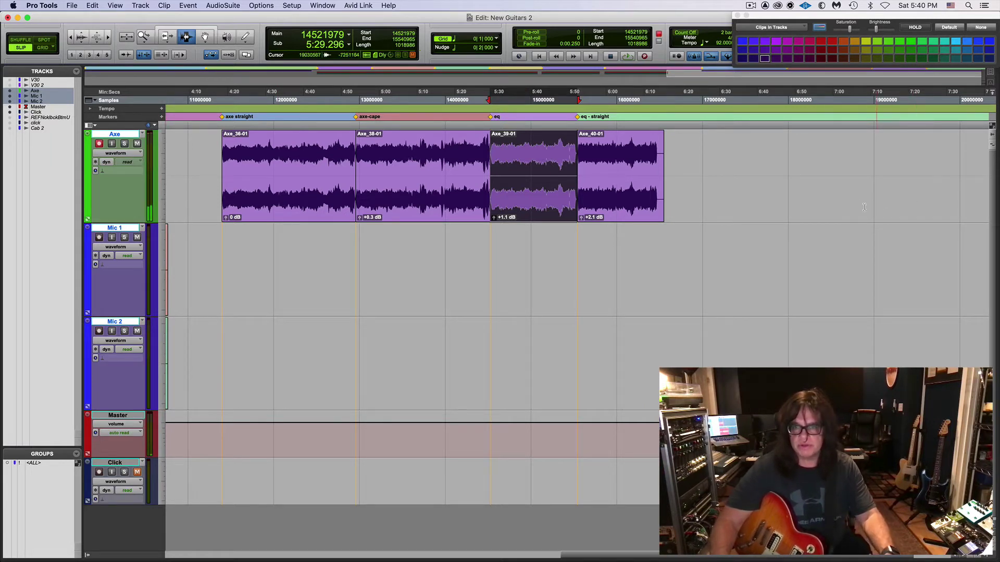
{"action": "left_click", "coordinate": [678, 186]}
{"action": "key", "text": "super+bracketright"}
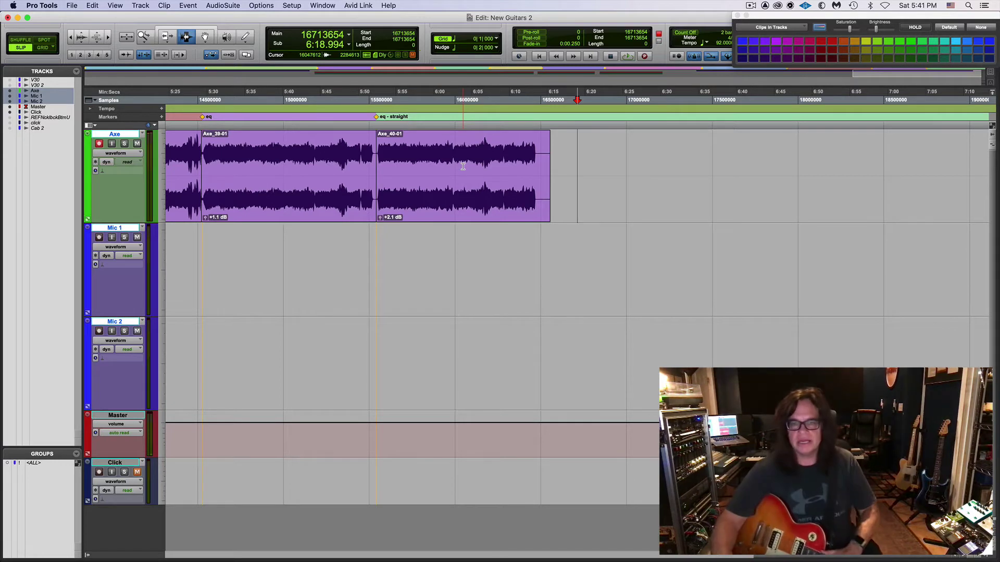
{"action": "key", "text": "KP_Enter"}
{"action": "type", "text": "eq-dis"}
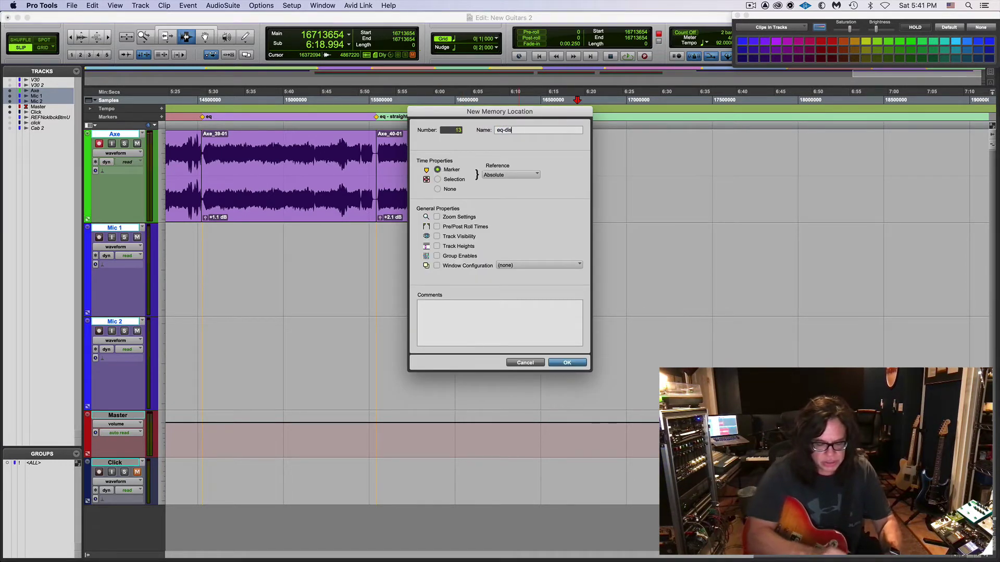
{"action": "type", "text": "tressor"}
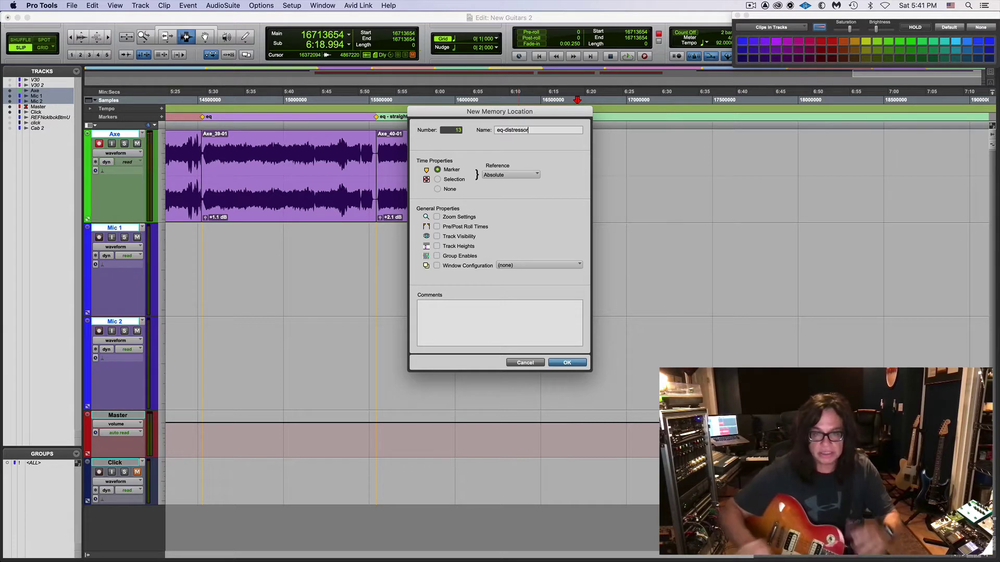
{"action": "key", "text": "Return"}
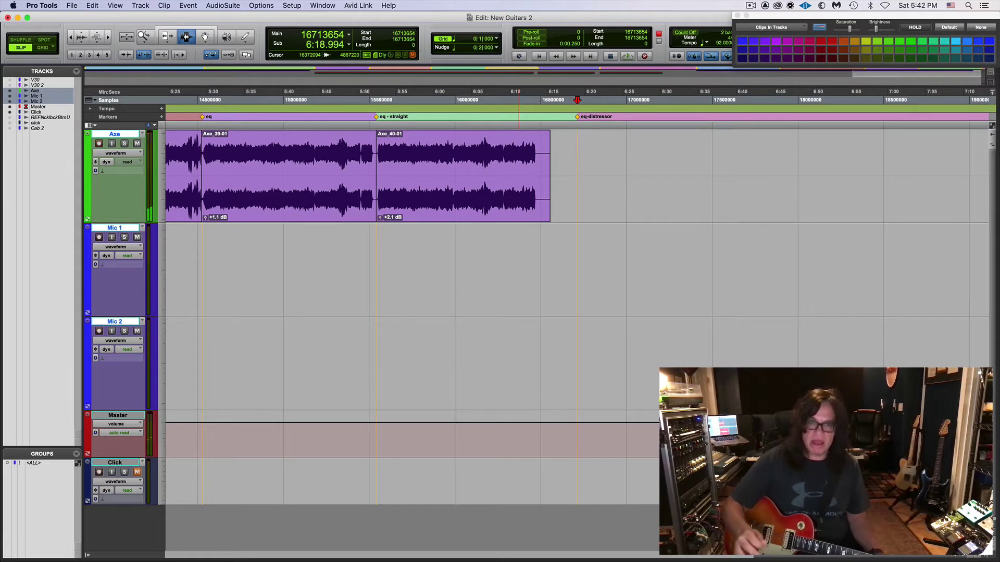
{"action": "key", "text": "F12"}
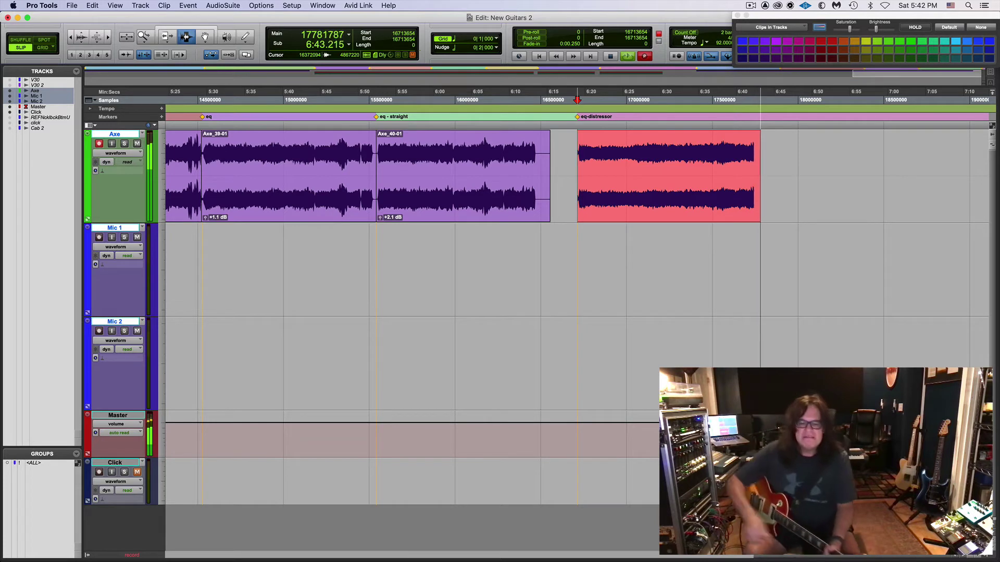
{"action": "key", "text": "space"}
{"action": "key", "text": "super+z"}
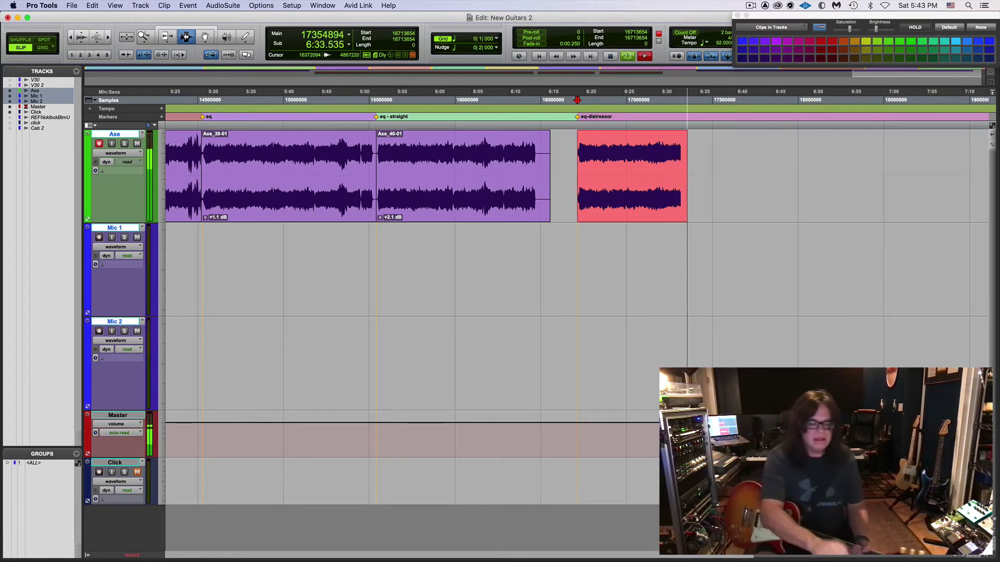
{"action": "key", "text": "space"}
{"action": "key", "text": "super+z"}
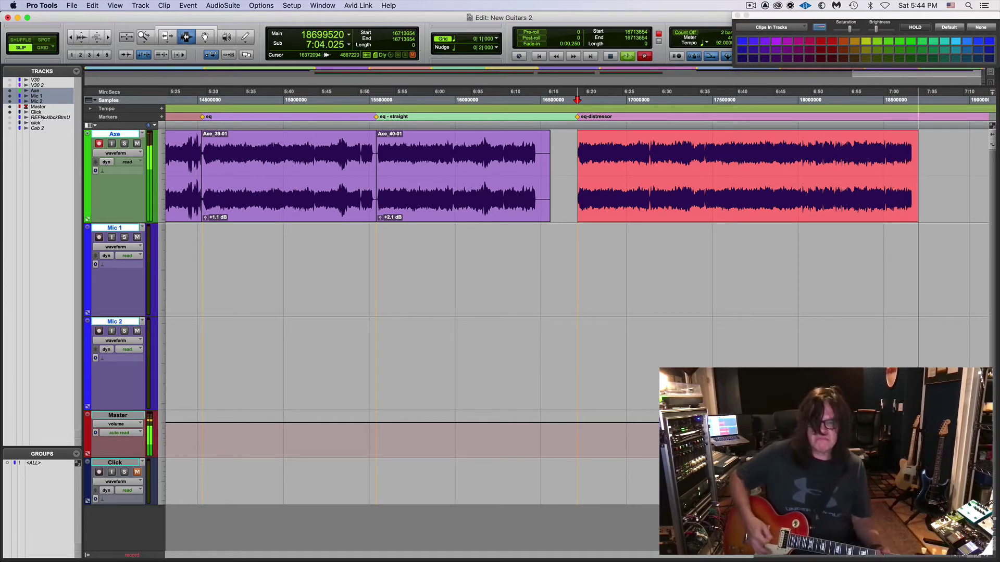
Step: Record an Axe take of about 47 seconds from the "eq-distressor" marker and disarm the track
{"action": "key", "text": "space"}
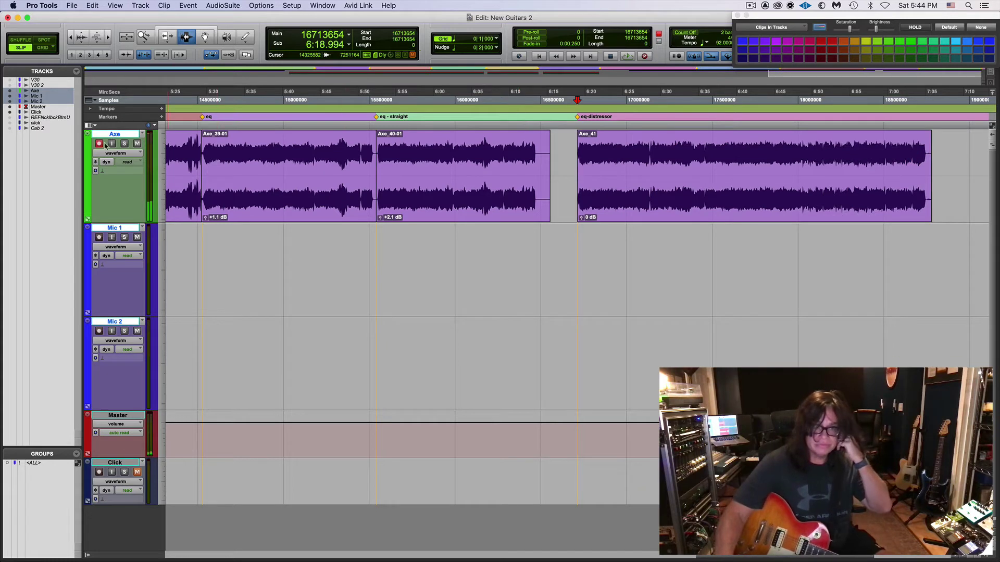
{"action": "key", "text": "super+bracketleft"}
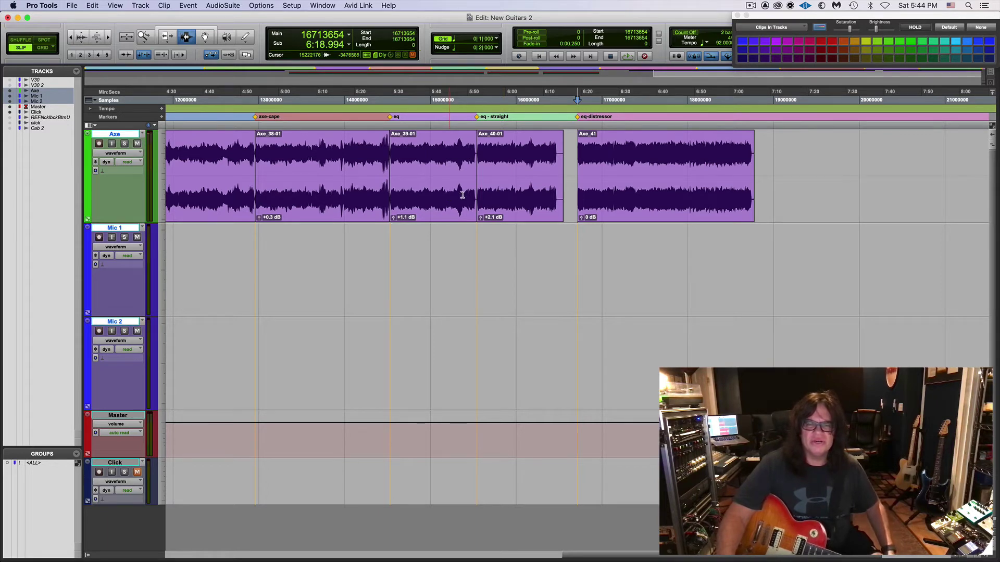
Step: Play the "eq - straight" and "eq-distressor" clips alternately to compare their loudness and tone
{"action": "double_click", "coordinate": [526, 194]}
{"action": "key", "text": "space"}
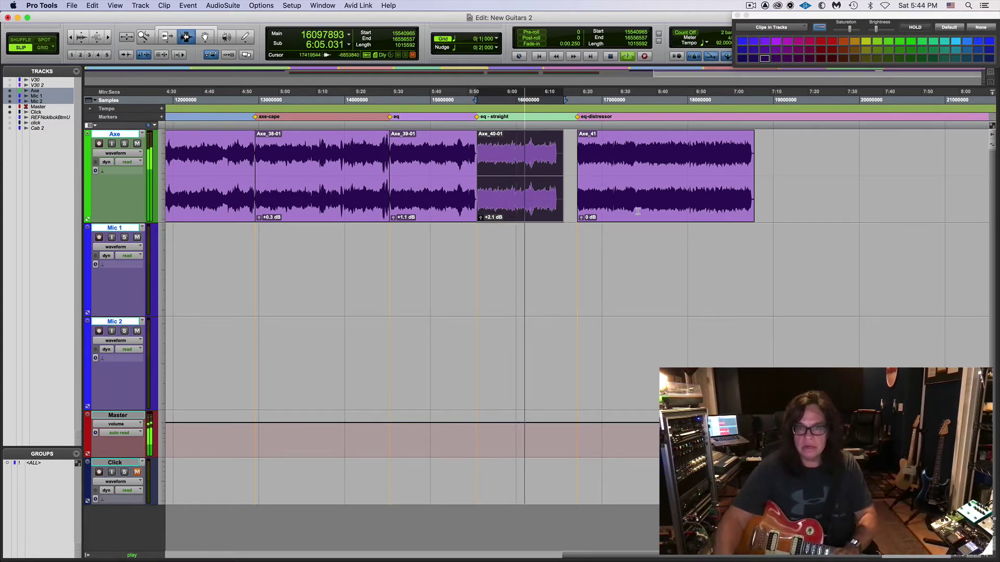
{"action": "double_click", "coordinate": [625, 187]}
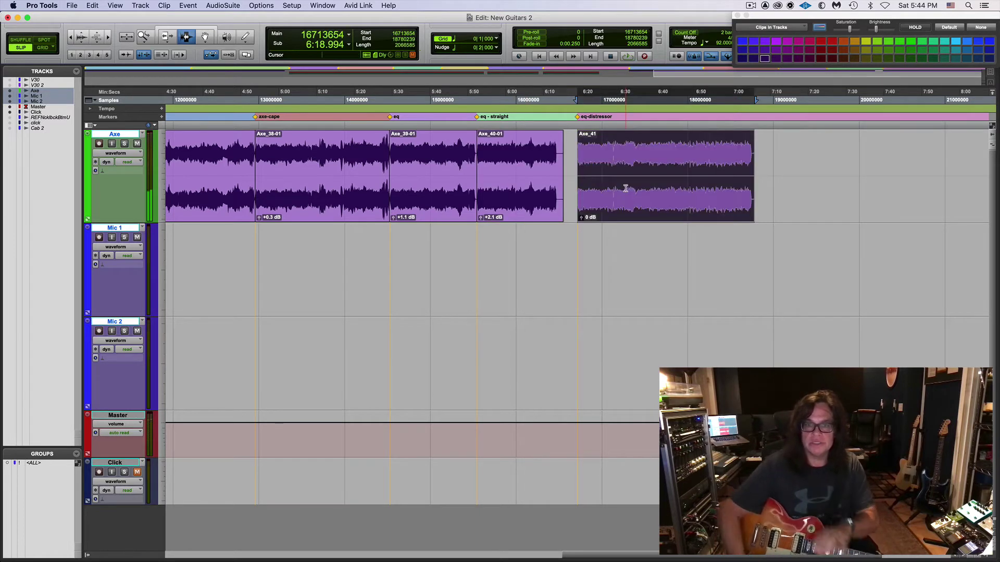
{"action": "key", "text": "space"}
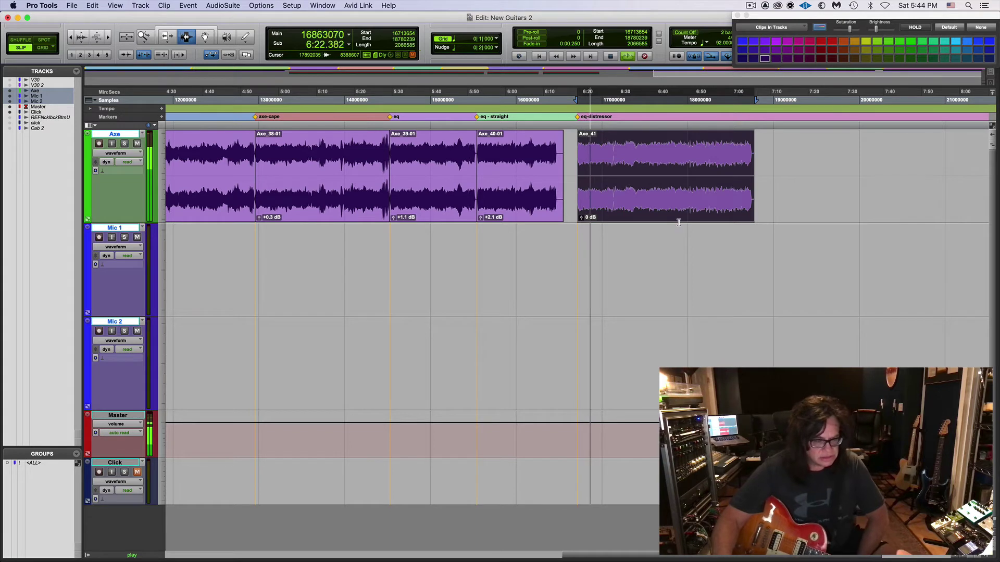
{"action": "double_click", "coordinate": [524, 194]}
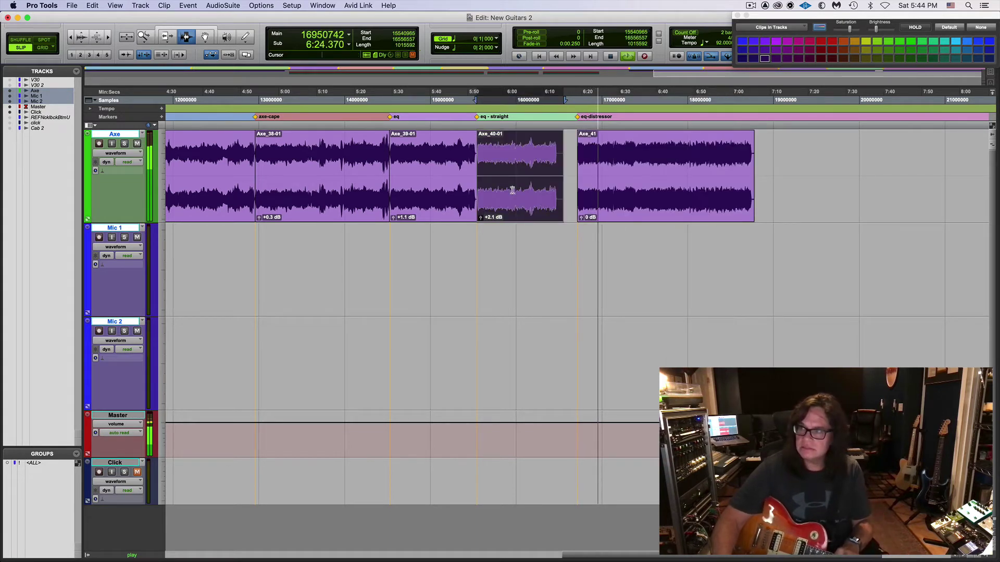
{"action": "key", "text": "space"}
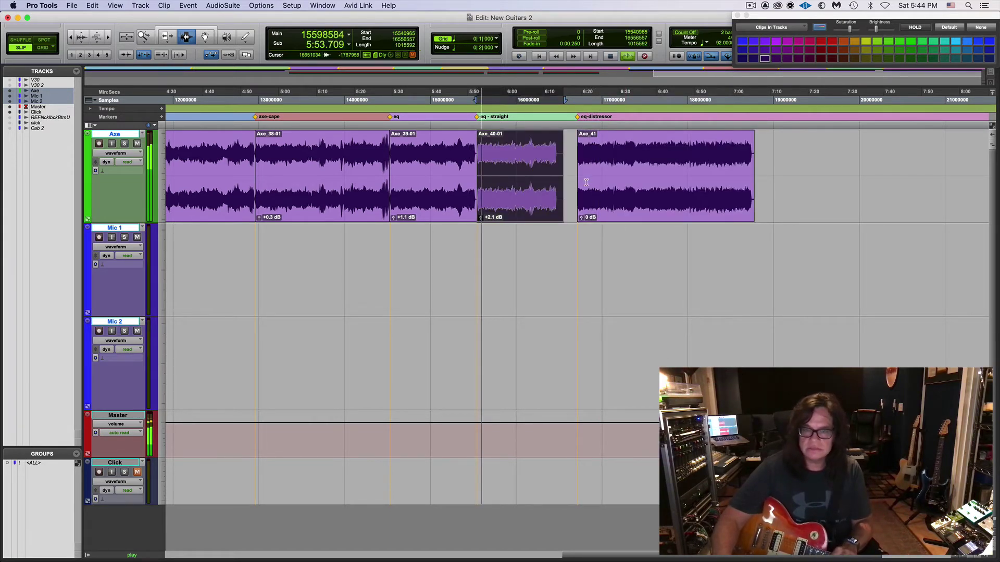
{"action": "double_click", "coordinate": [618, 172]}
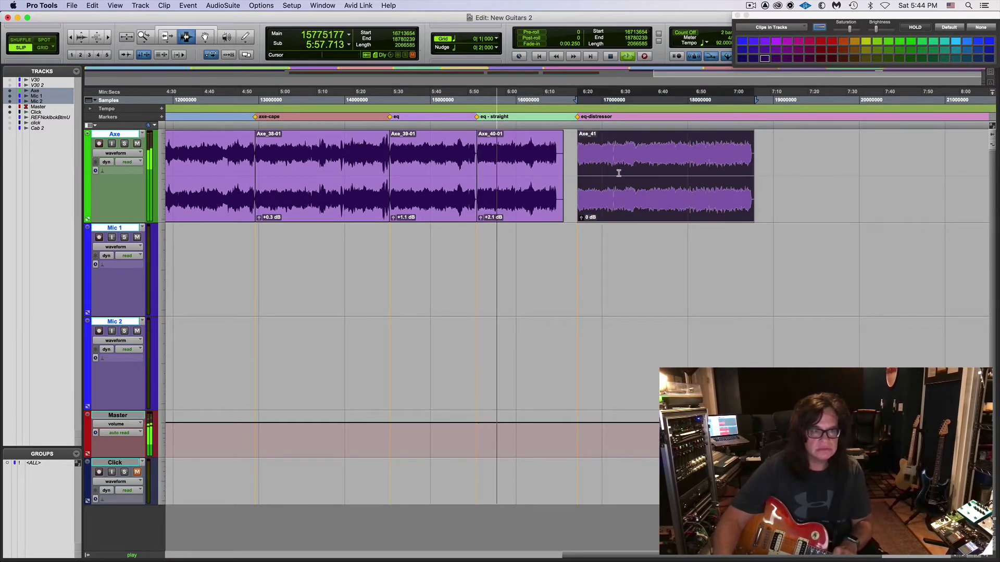
{"action": "key", "text": "space"}
{"action": "key", "text": "space"}
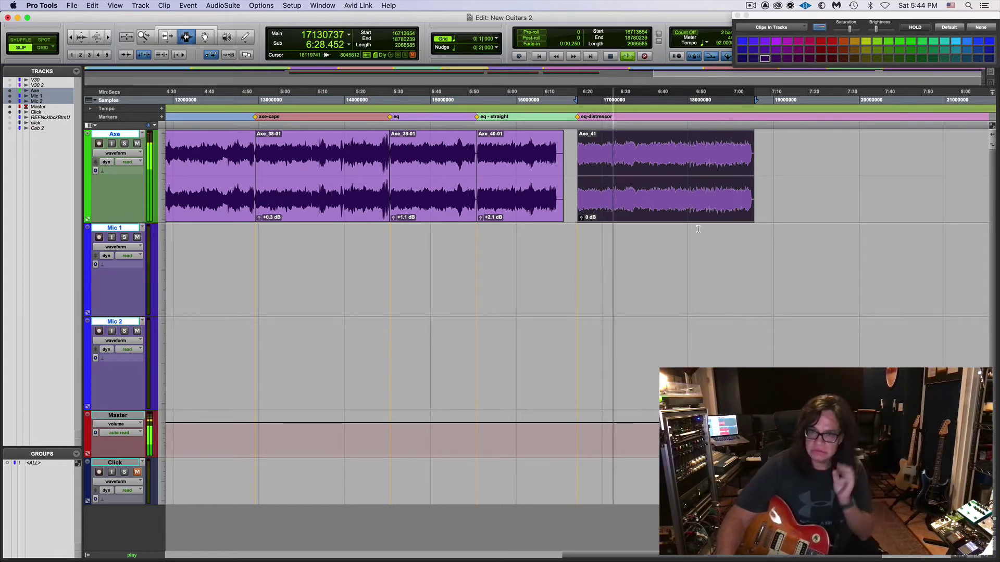
Step: Listen to the final part of the "eq-distressor" clip, and replay it against the "eq - straight" clip
{"action": "key", "text": "super+bracketright"}
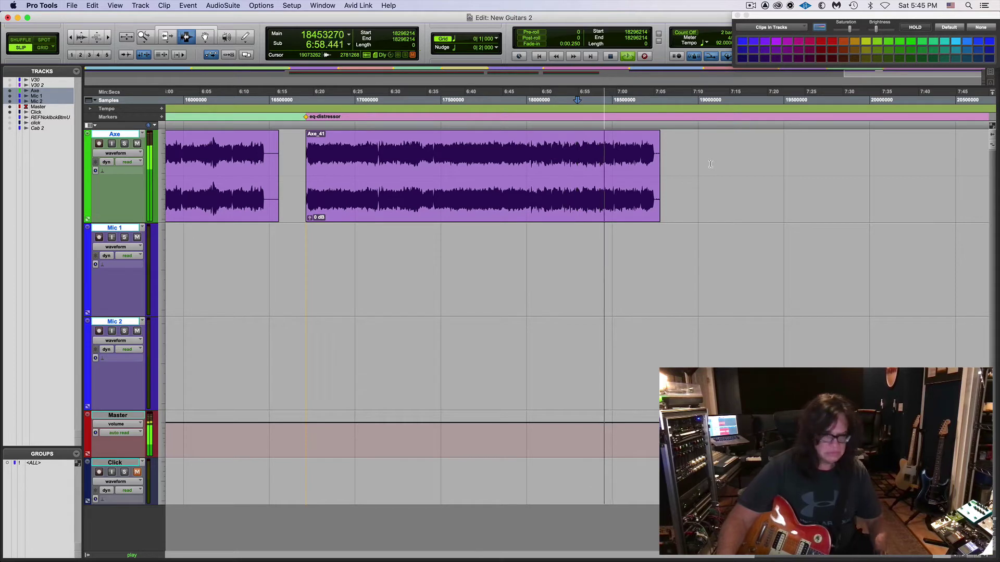
{"action": "key", "text": "super+bracketleft"}
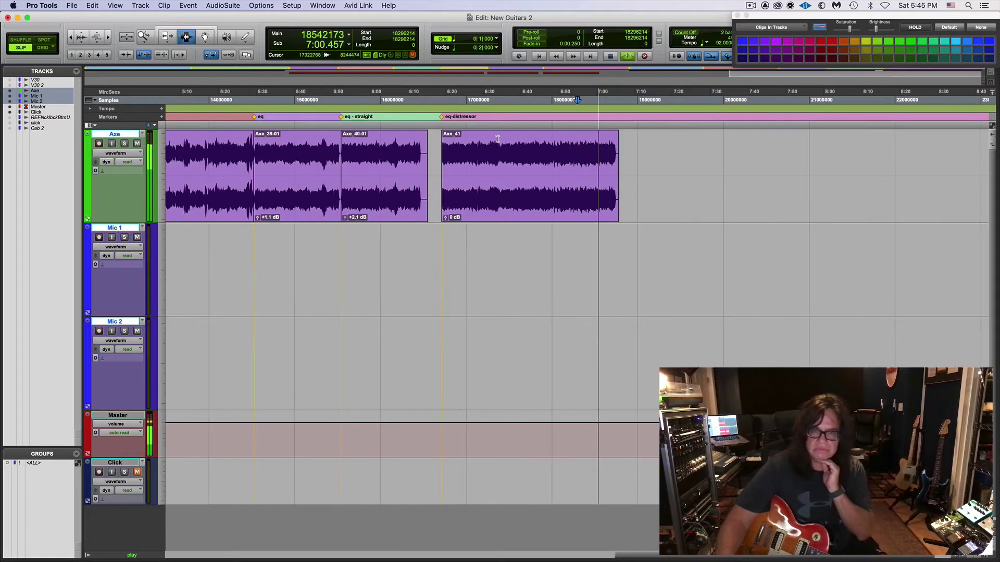
{"action": "double_click", "coordinate": [380, 175]}
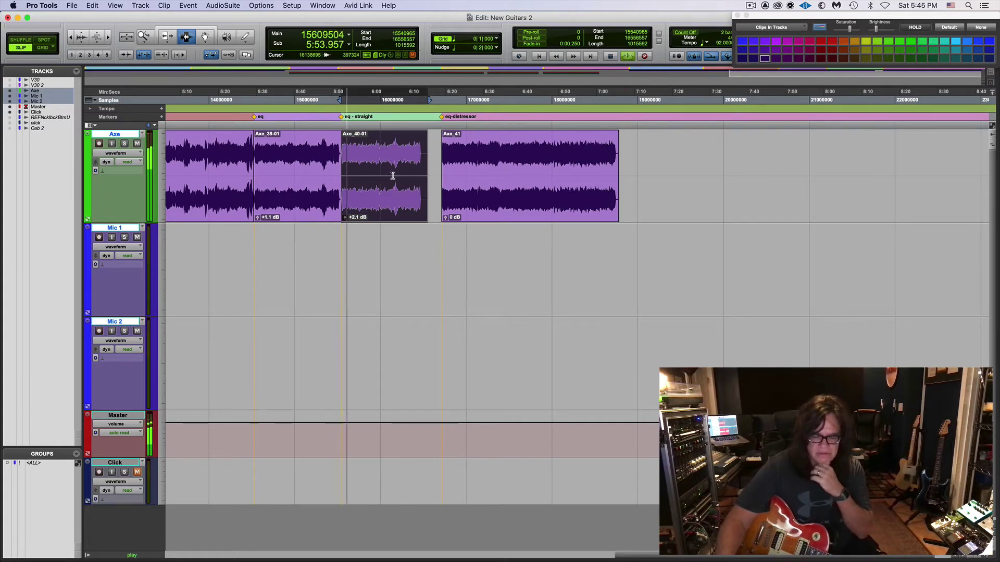
{"action": "double_click", "coordinate": [457, 186]}
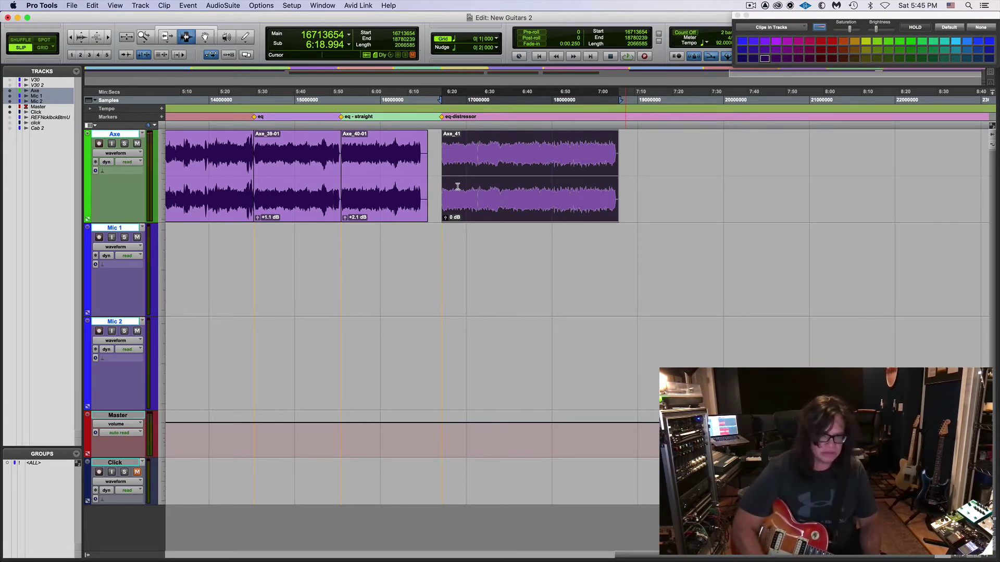
{"action": "key", "text": "space"}
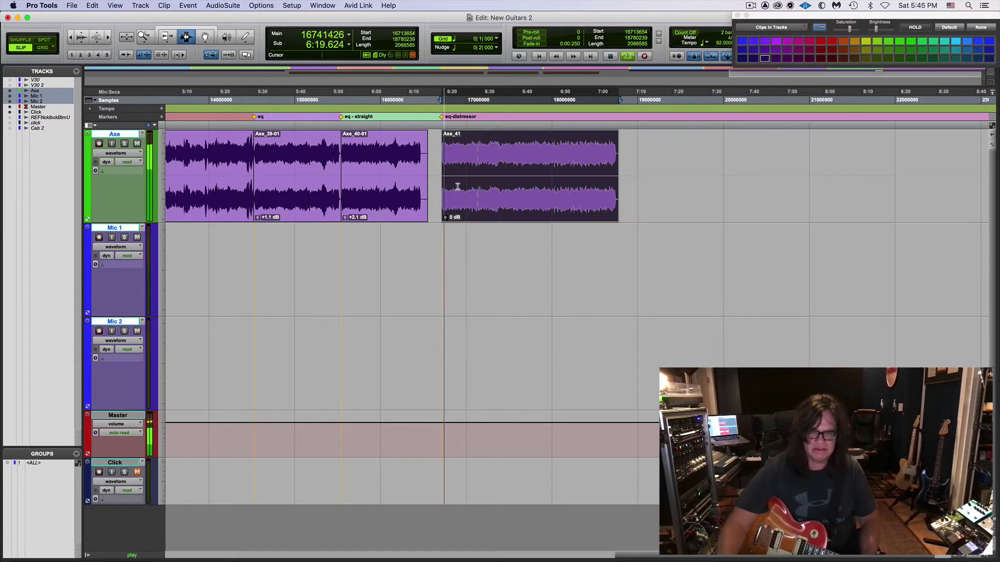
{"action": "left_click", "coordinate": [380, 177]}
{"action": "double_click", "coordinate": [380, 177]}
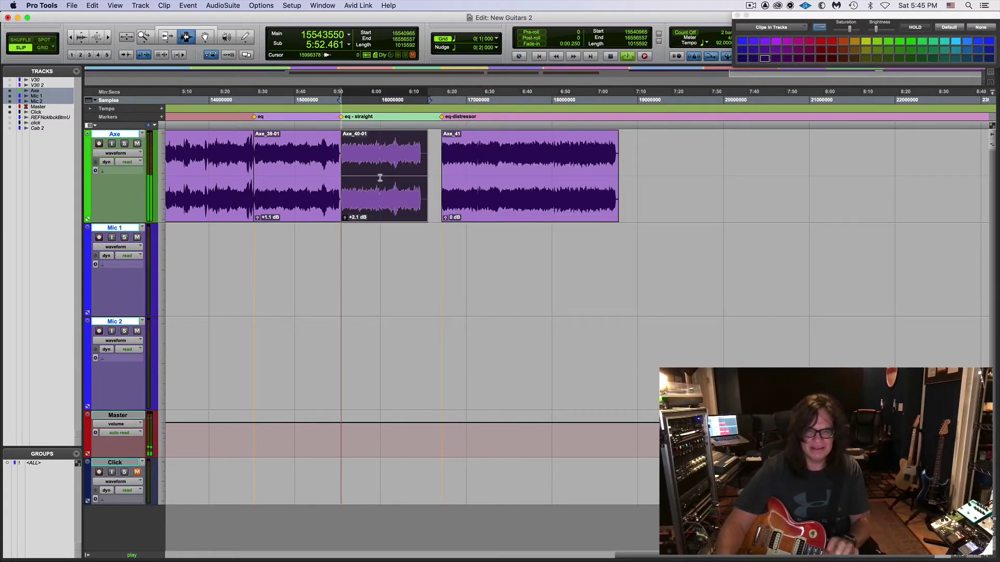
{"action": "key", "text": "space"}
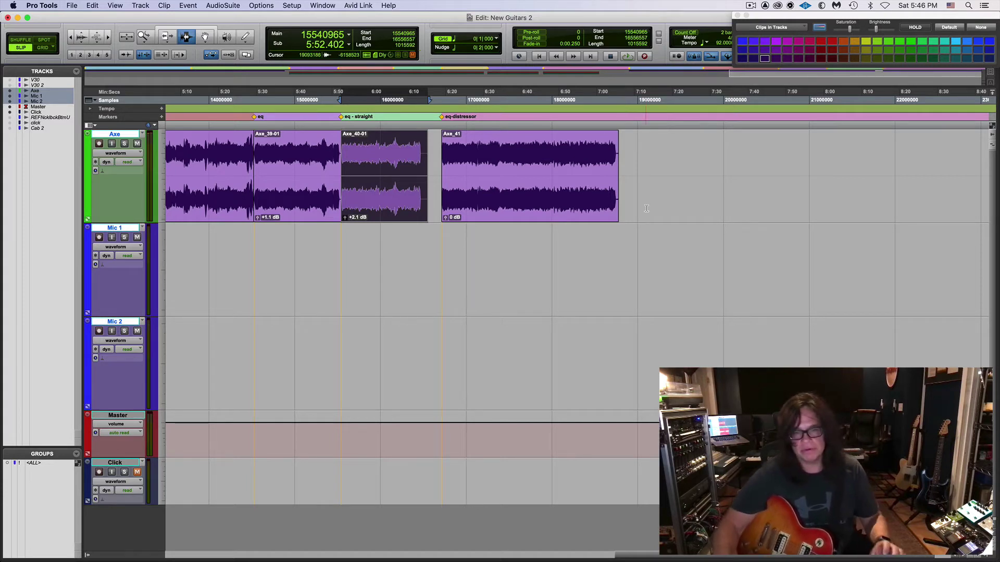
Step: Add a marker named "kemper - straight" at 7:12.693, after the "eq-distressor" clip
{"action": "left_click", "coordinate": [645, 178]}
{"action": "key", "text": "KP_Enter"}
{"action": "type", "text": "kemper"}
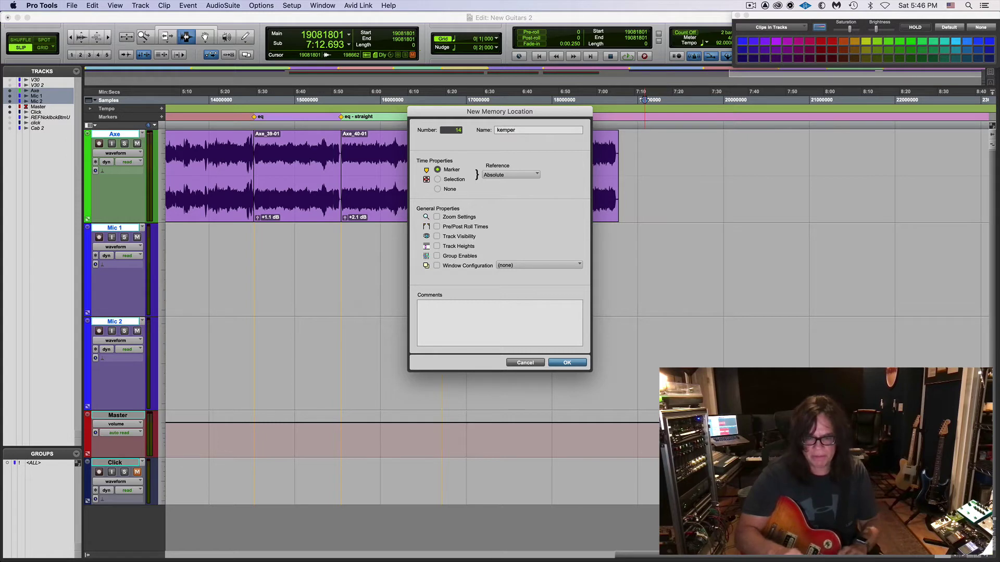
{"action": "type", "text": " -"}
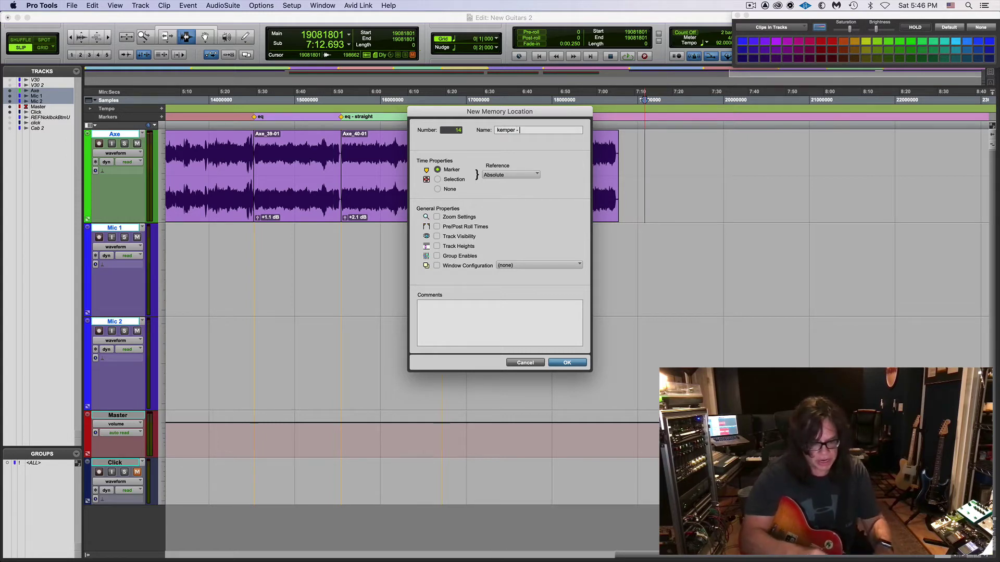
{"action": "type", "text": " straight"}
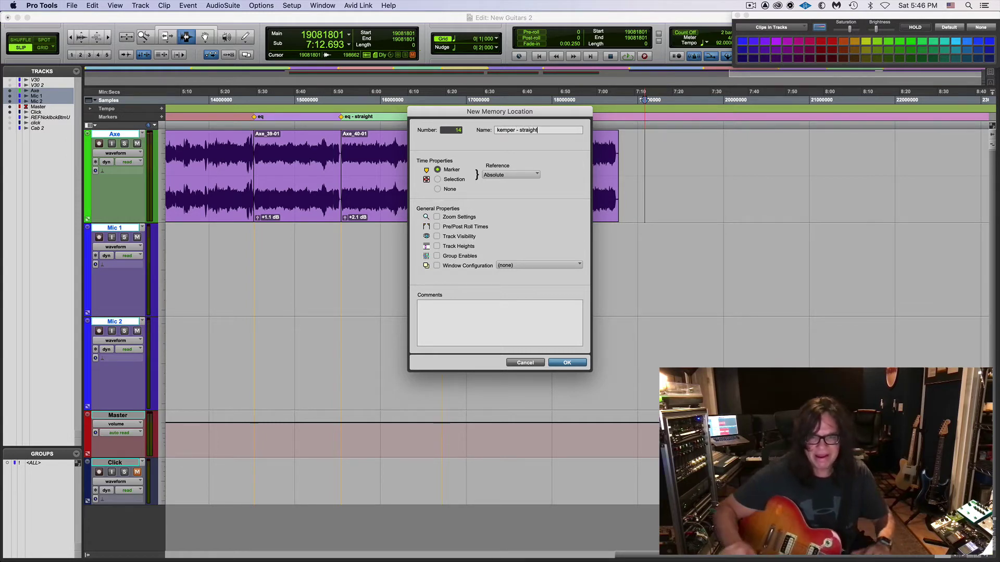
{"action": "key", "text": "Return"}
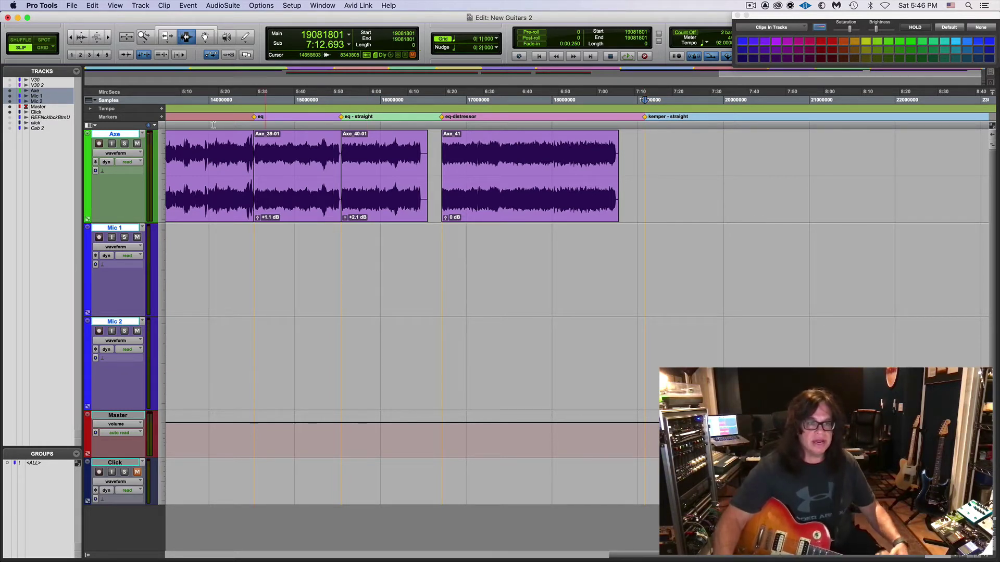
Step: Arm the Axe track for recording and switch to Rig Manager, shifting its window slightly
{"action": "left_click", "coordinate": [99, 144]}
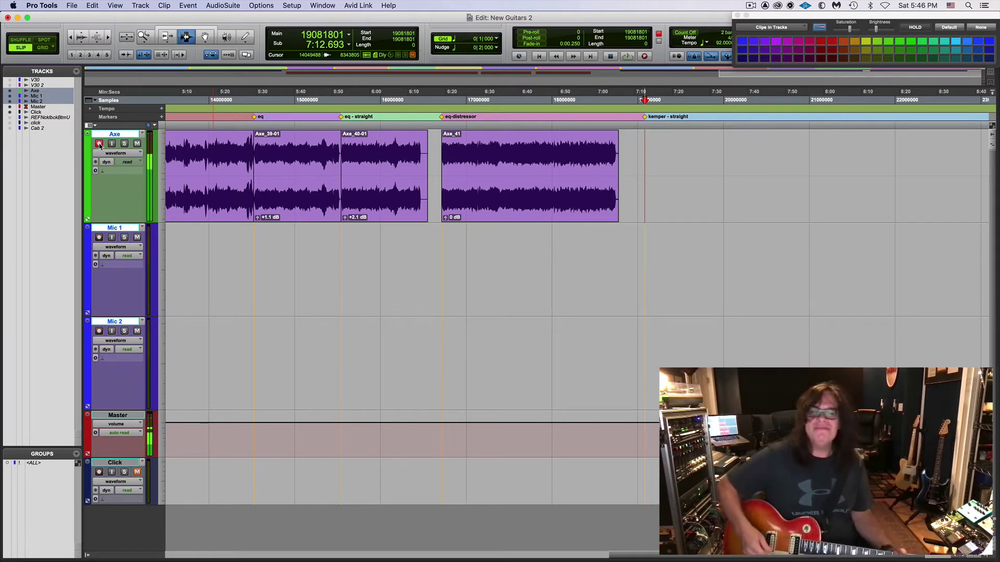
{"action": "mouse_move", "coordinate": [190, 551]}
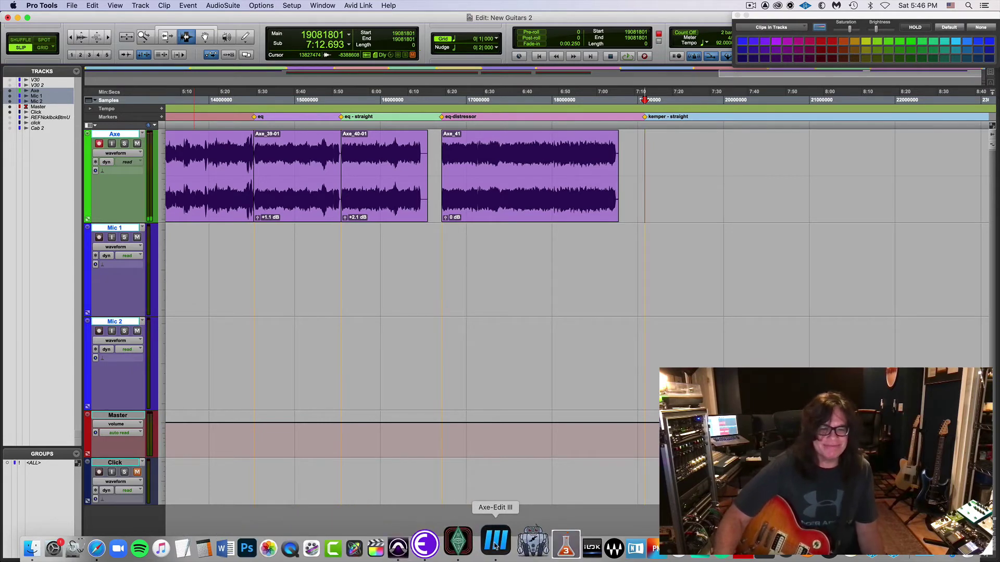
{"action": "left_click", "coordinate": [474, 544]}
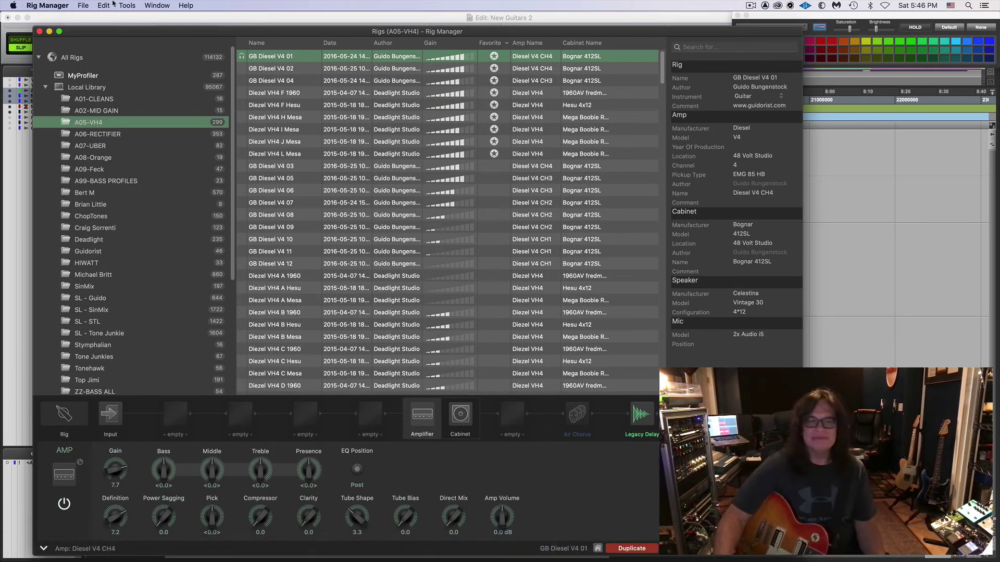
{"action": "left_click_drag", "start_coordinate": [102, 32], "coordinate": [131, 27]}
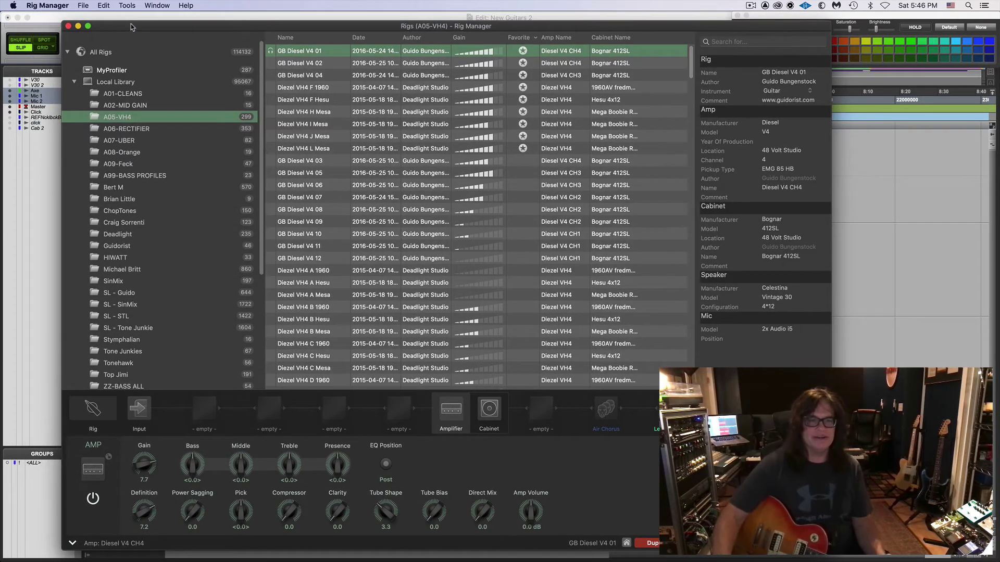
Step: Audition the A05-VH4 favourite rigs in order from GB Diesel V4 02 through Diezel VH4 J Mesa
{"action": "left_click", "coordinate": [315, 64]}
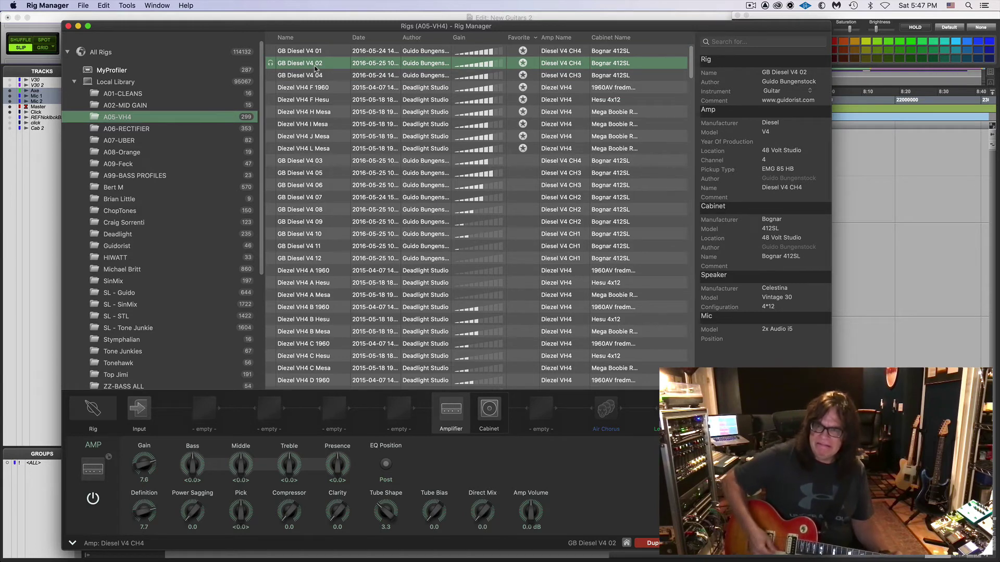
{"action": "left_click", "coordinate": [316, 76]}
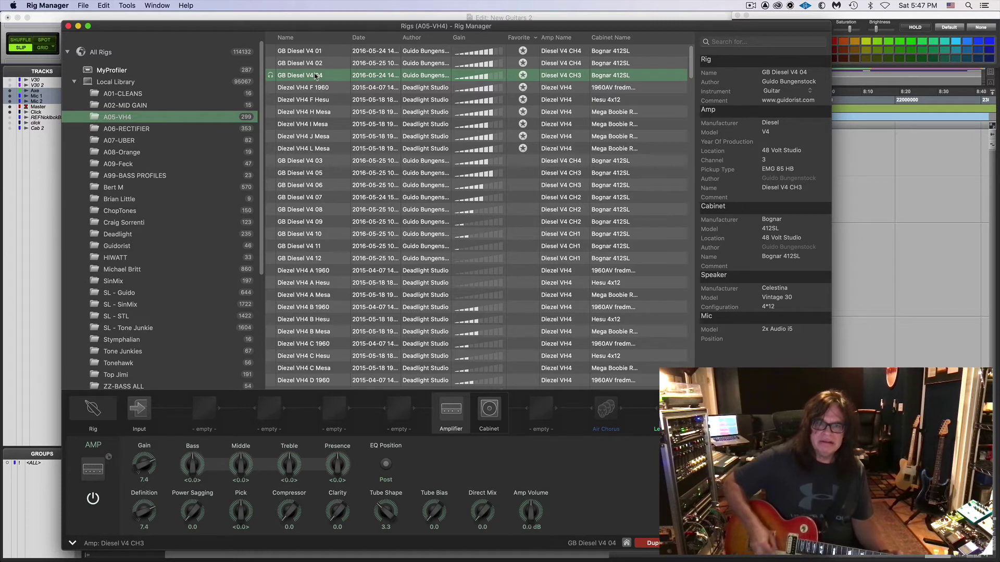
{"action": "left_click", "coordinate": [315, 87]}
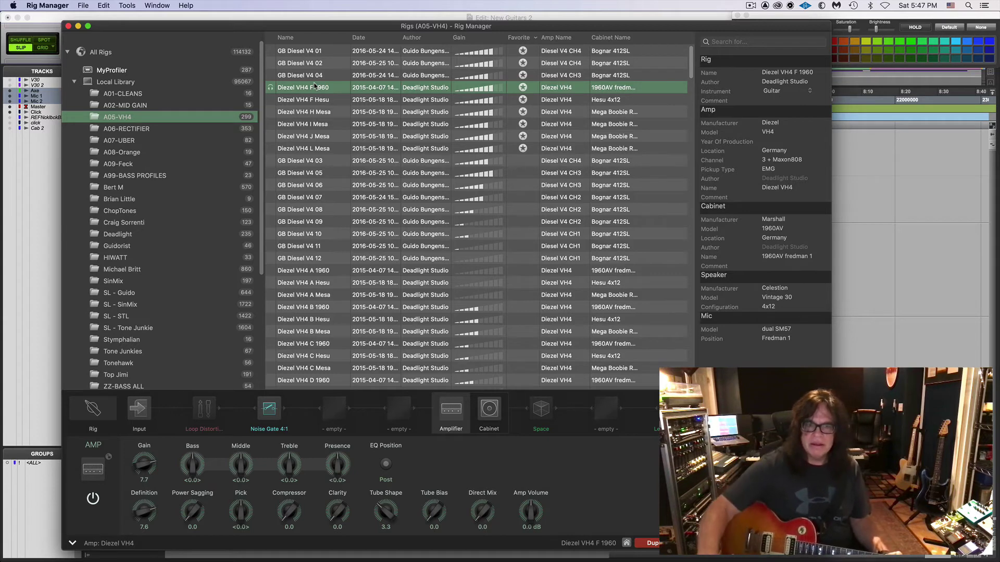
{"action": "left_click", "coordinate": [309, 101]}
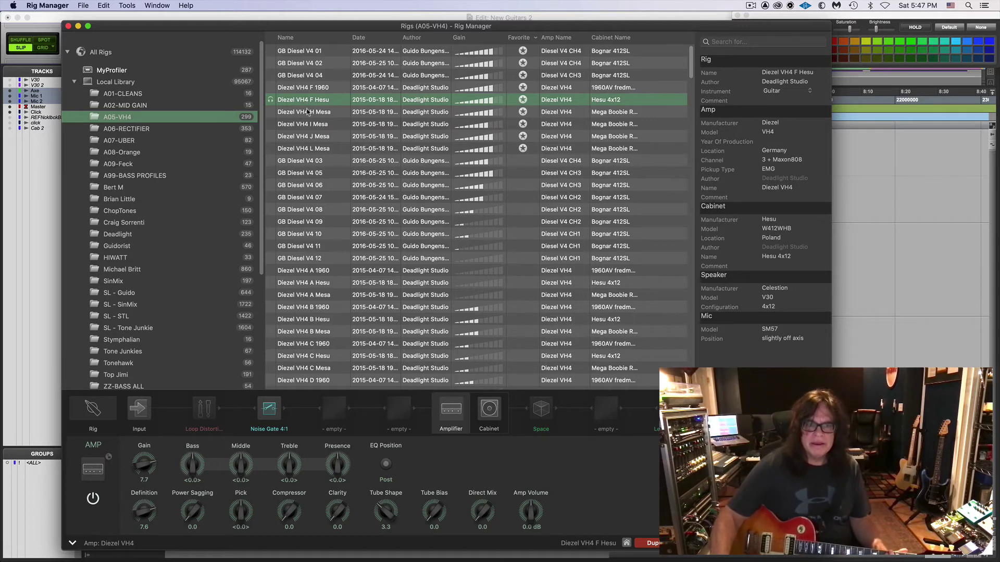
{"action": "left_click", "coordinate": [308, 112]}
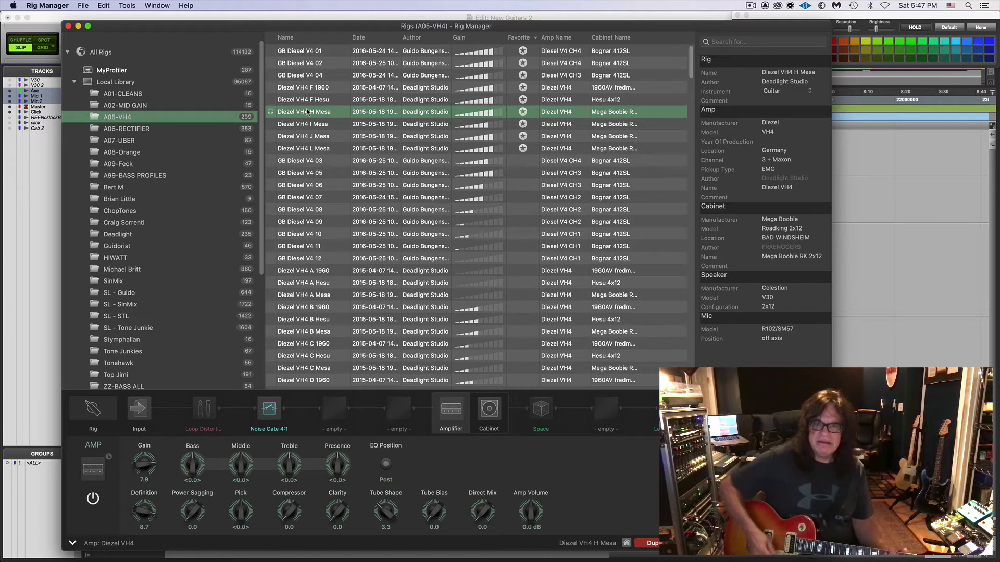
{"action": "left_click", "coordinate": [305, 125]}
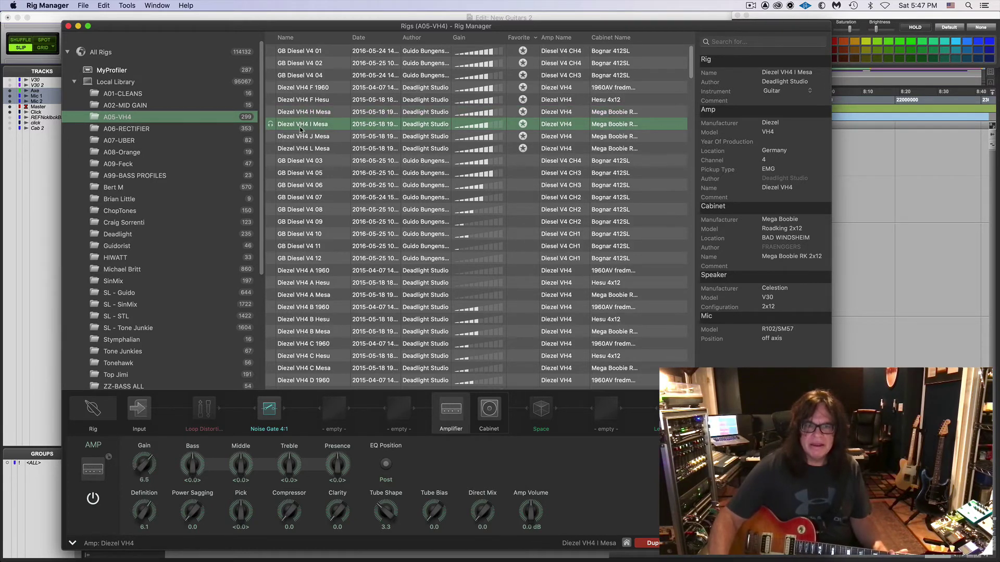
{"action": "left_click", "coordinate": [300, 135]}
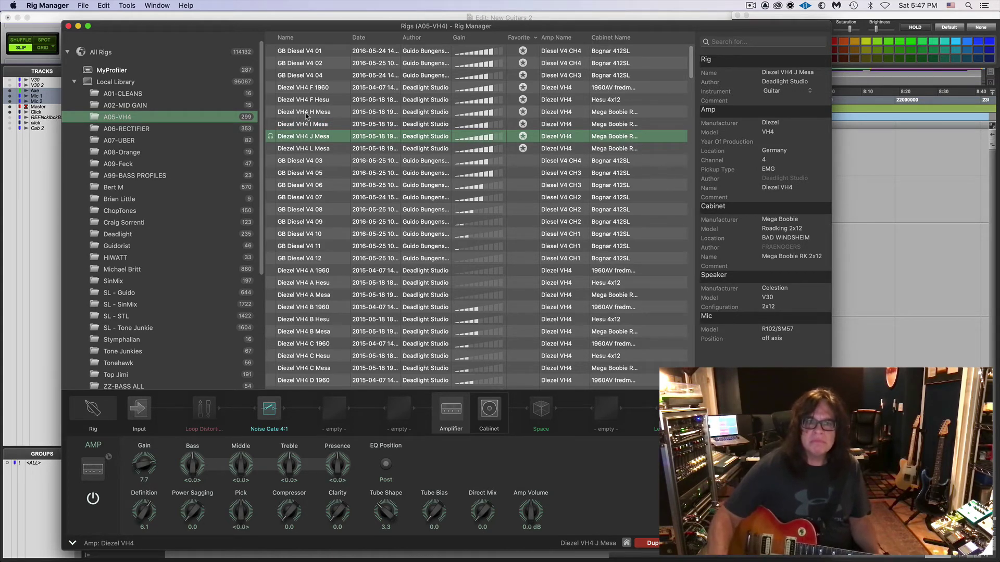
Step: Compare the Diezel VH4 H Mesa, J Mesa and L Mesa rigs, and load Diezel VH4 J Mesa
{"action": "left_click", "coordinate": [307, 113]}
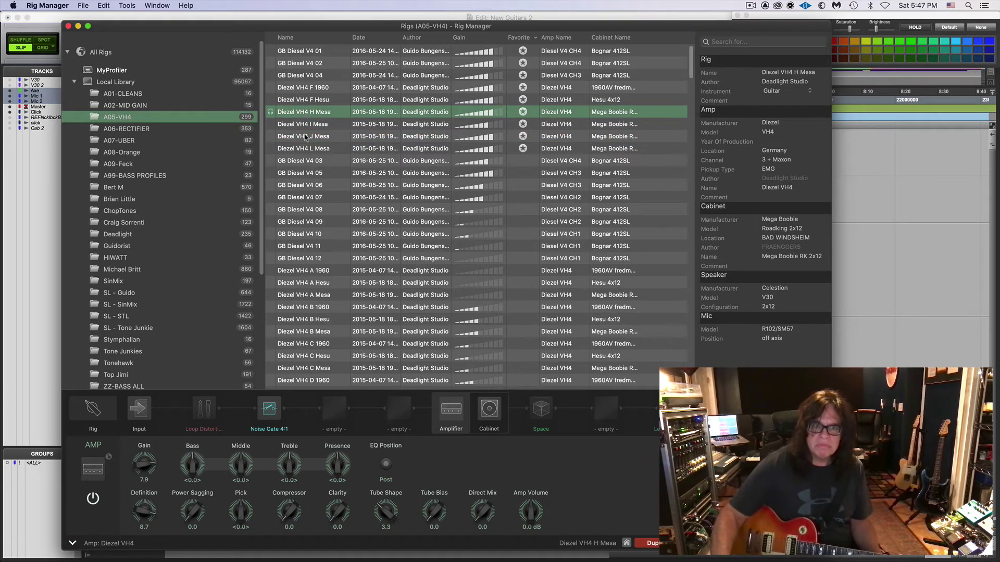
{"action": "left_click", "coordinate": [306, 136]}
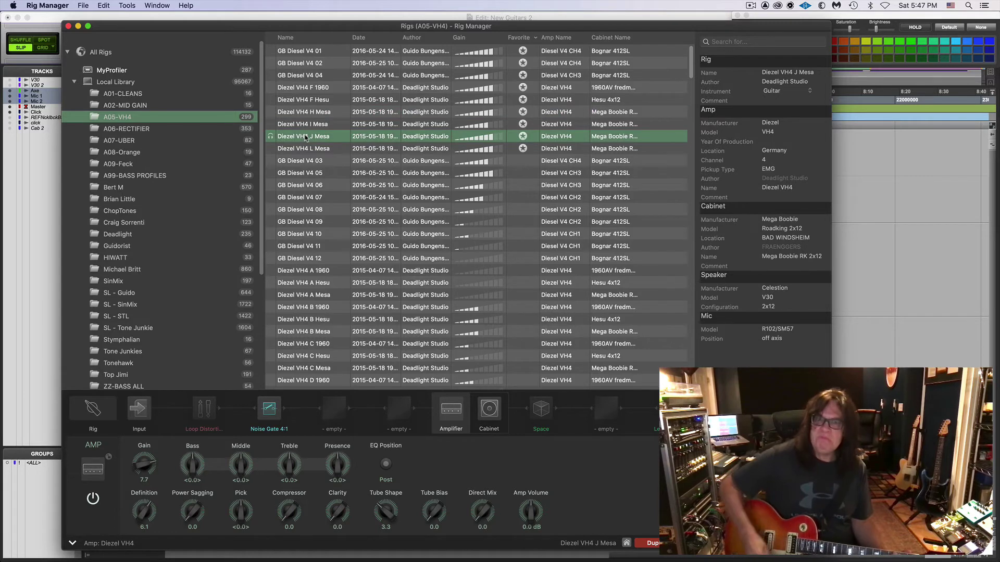
{"action": "left_click", "coordinate": [306, 149]}
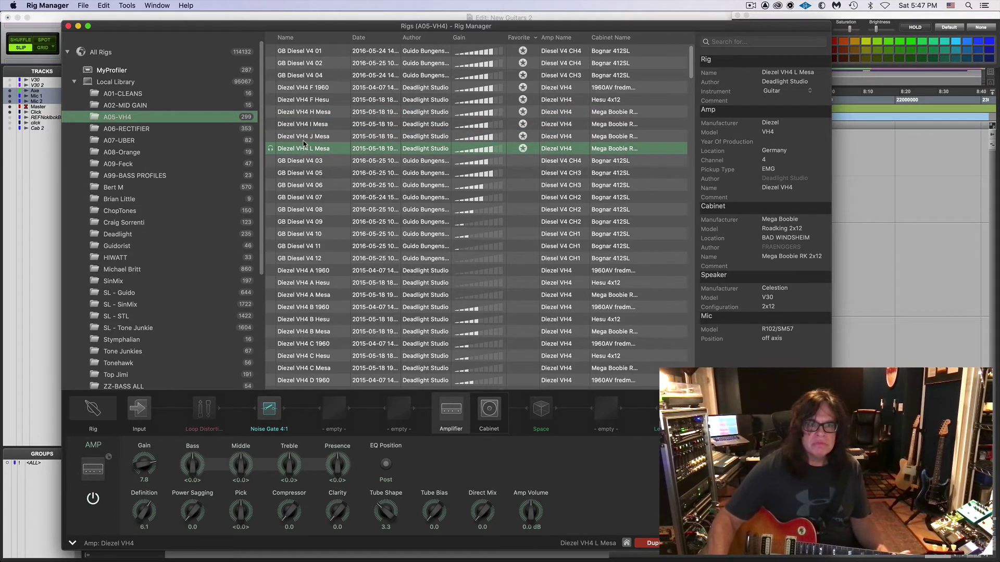
{"action": "left_click", "coordinate": [305, 136]}
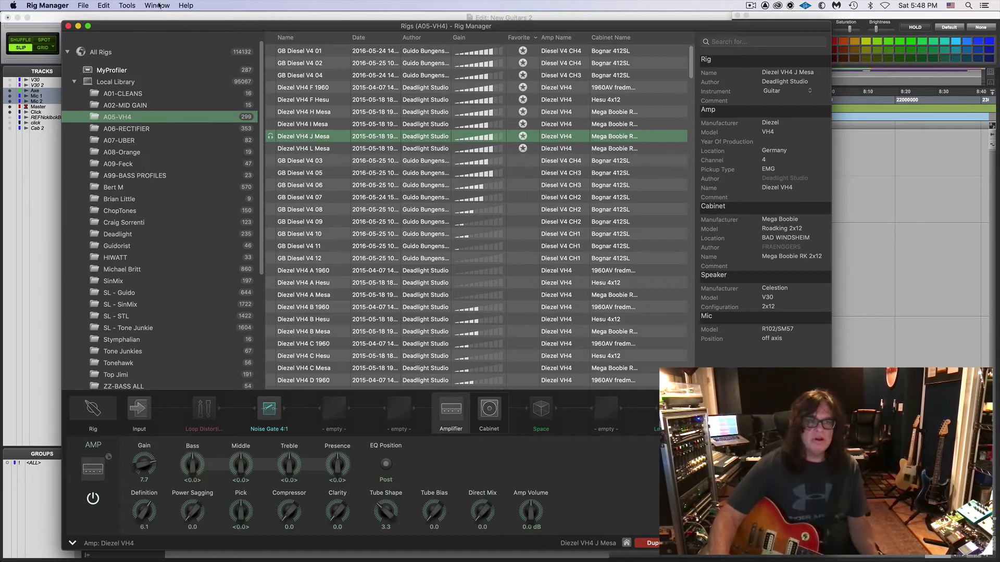
Step: Switch back to Pro Tools and briefly play the beginning of the "eq-distressor" clip as a level reference
{"action": "left_click", "coordinate": [167, 18]}
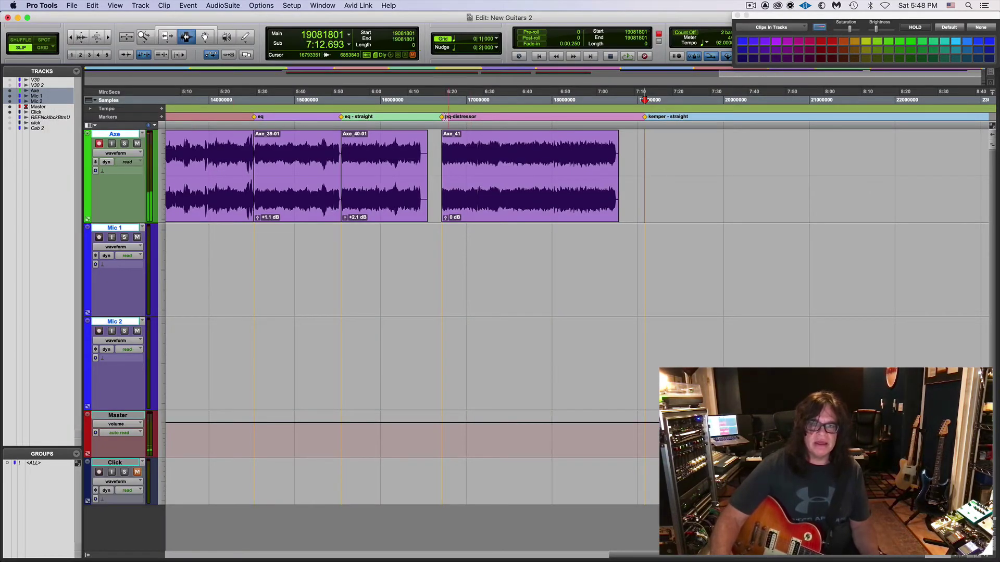
{"action": "left_click", "coordinate": [445, 124]}
{"action": "key", "text": "space"}
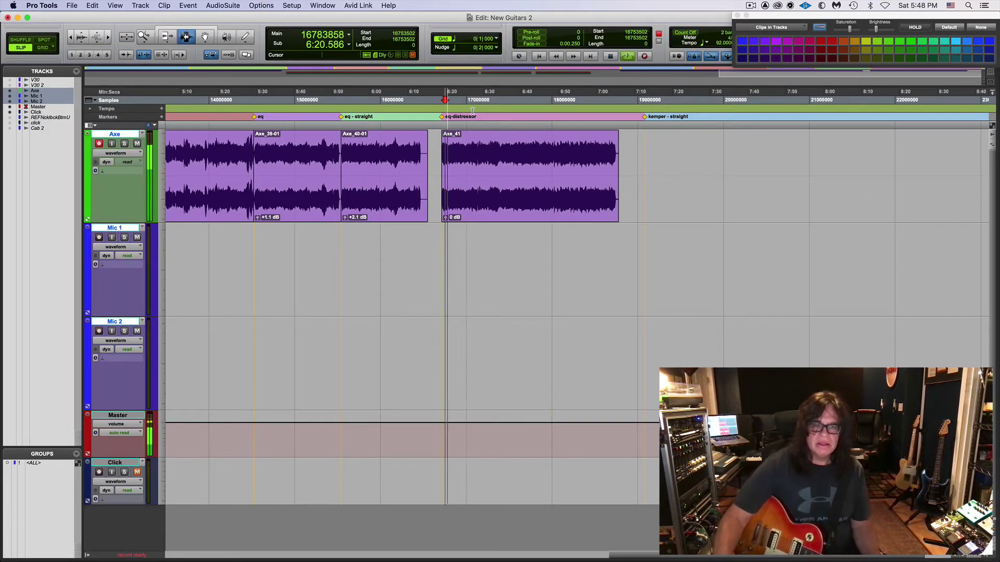
{"action": "key", "text": "space"}
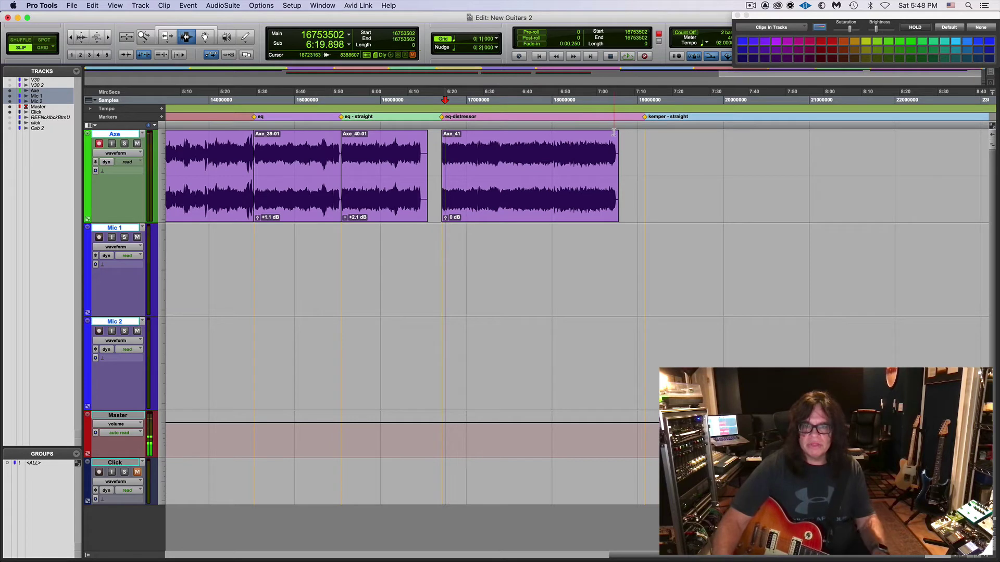
Step: Place the edit cursor at 7:12.822 beside the "kemper - straight" marker and recheck the loaded rig in Rig Manager
{"action": "left_click", "coordinate": [645, 140]}
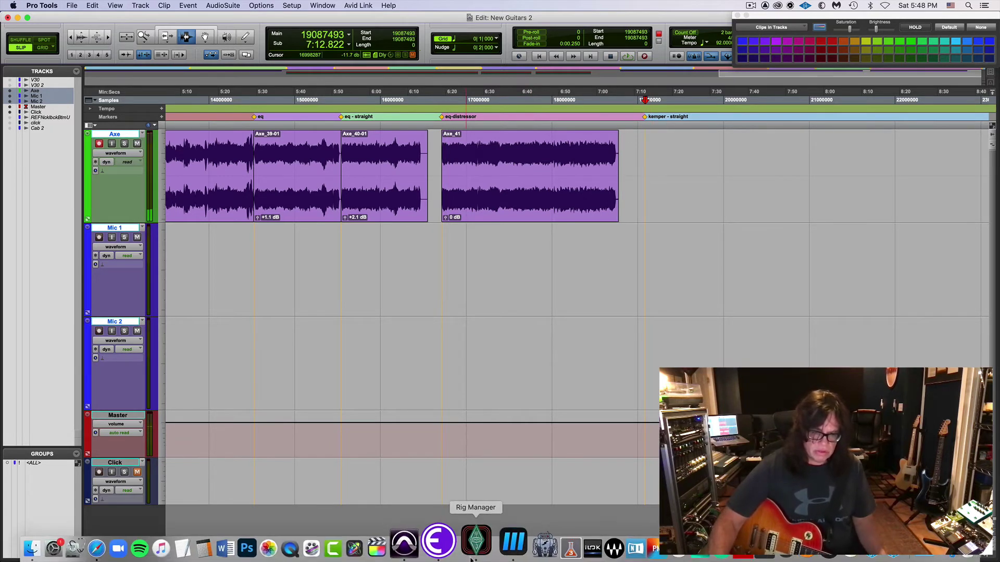
{"action": "left_click", "coordinate": [478, 542]}
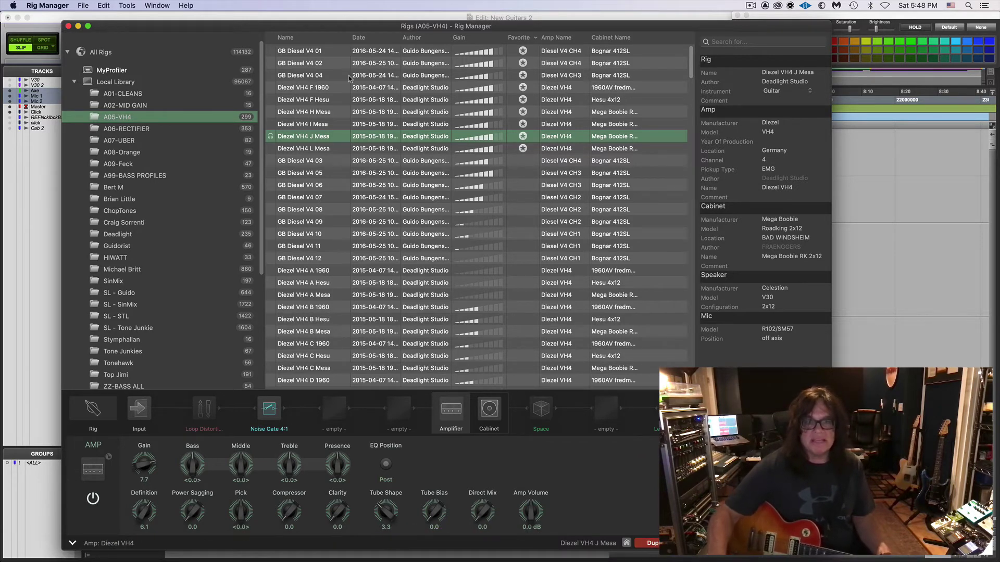
{"action": "left_click", "coordinate": [264, 19]}
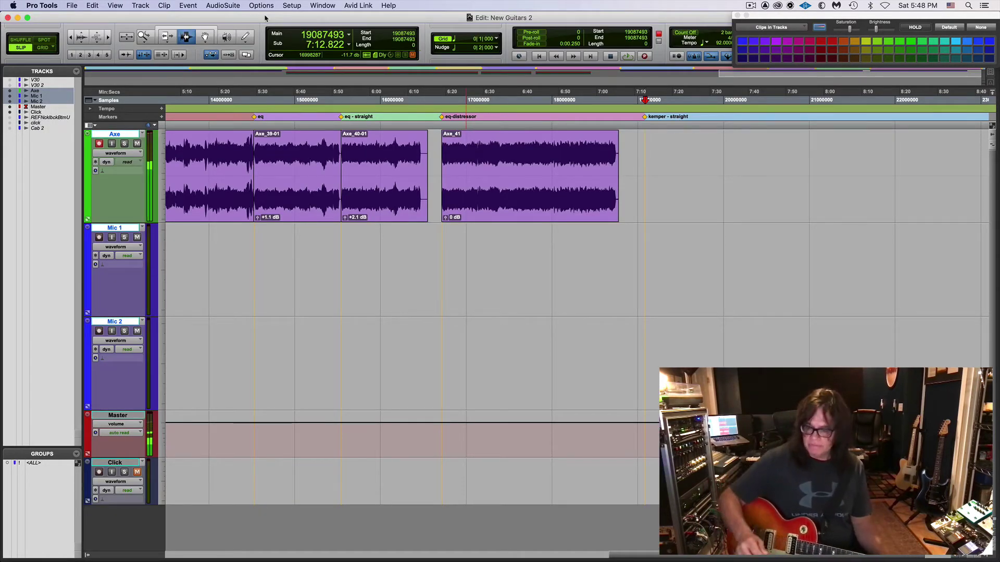
Step: Record a Kemper take of about 49 seconds on the Axe track from the "kemper - straight" marker, and disarm the track
{"action": "key", "text": "super+space"}
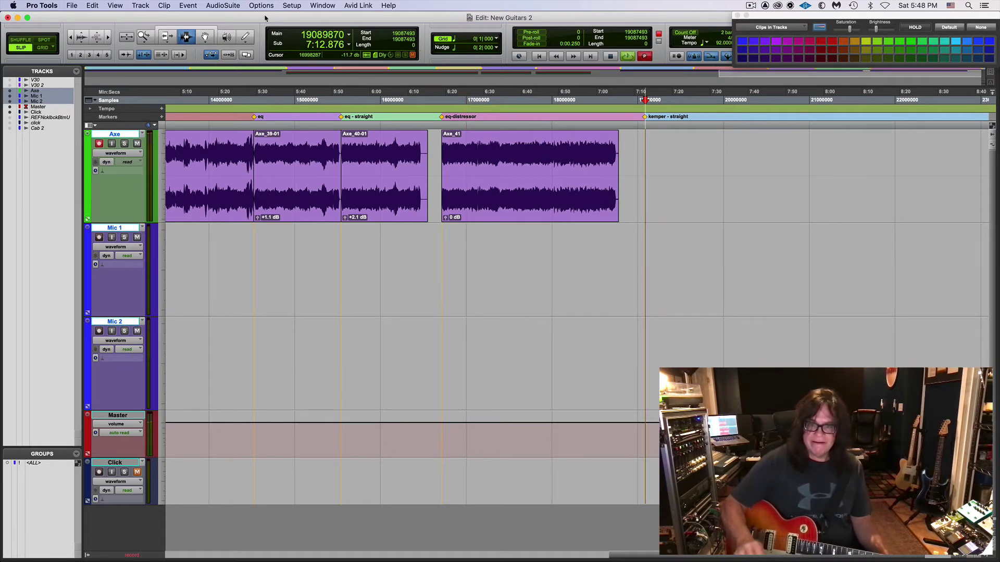
{"action": "key", "text": "space"}
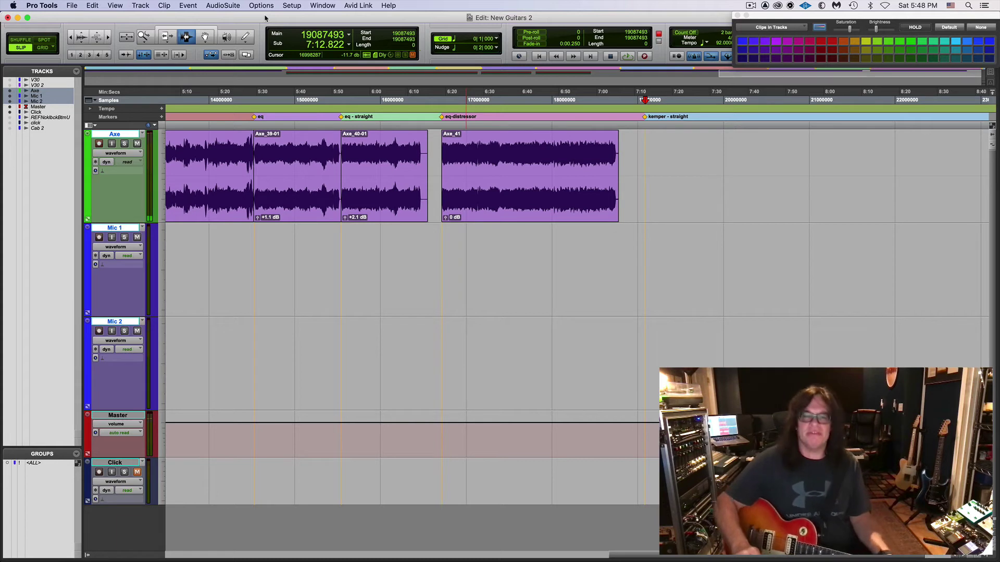
{"action": "key", "text": "super+space"}
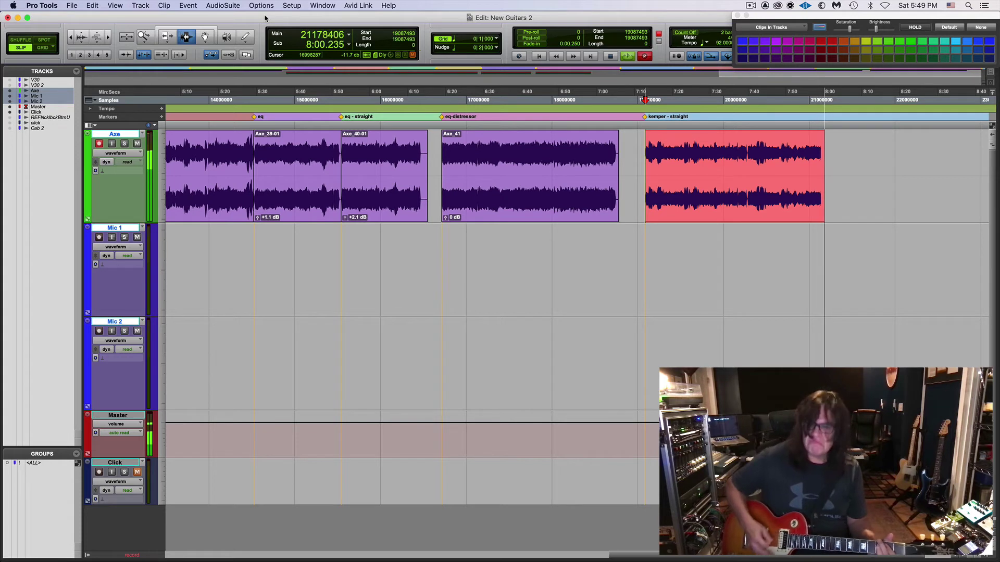
{"action": "key", "text": "space"}
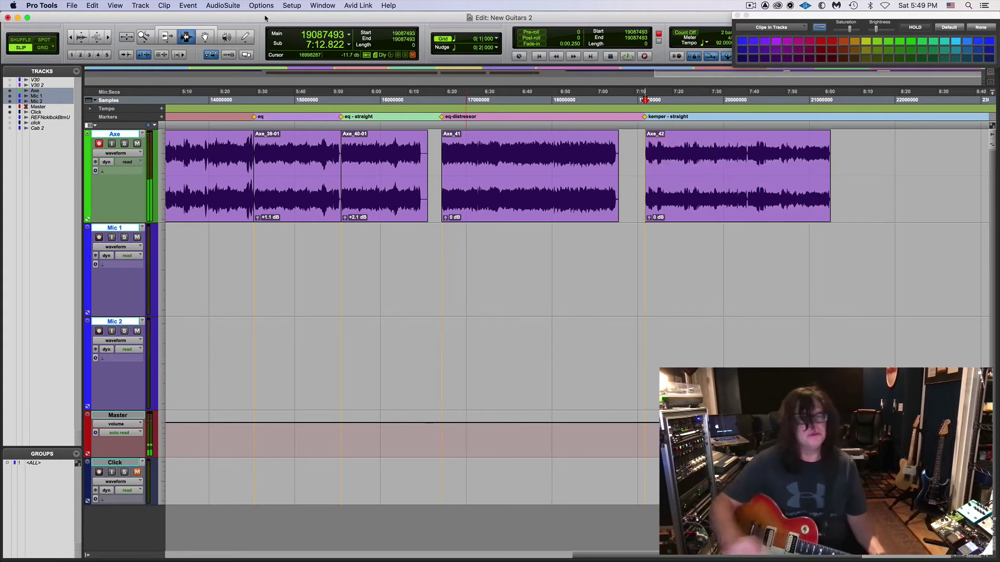
{"action": "left_click", "coordinate": [829, 155]}
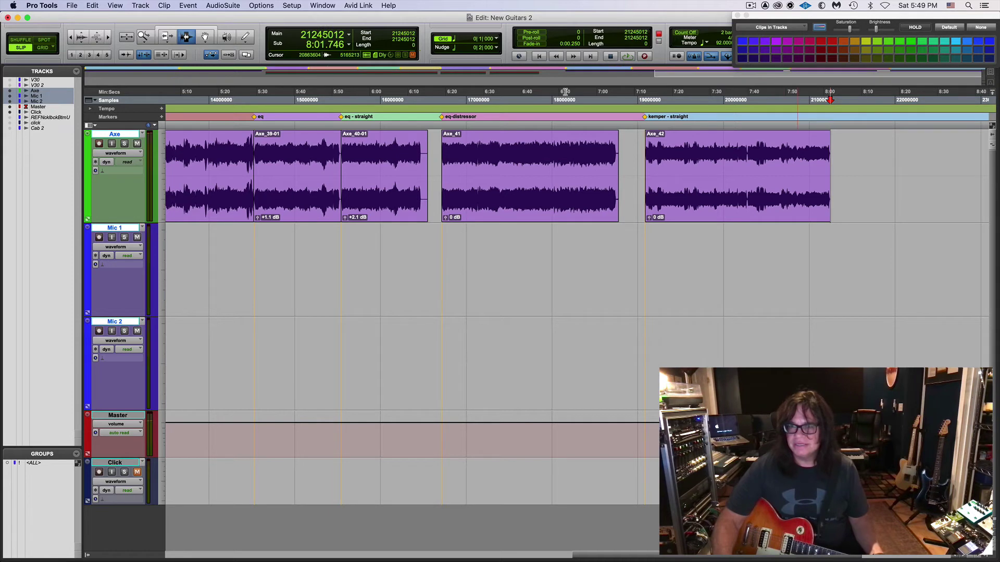
{"action": "left_click", "coordinate": [98, 145]}
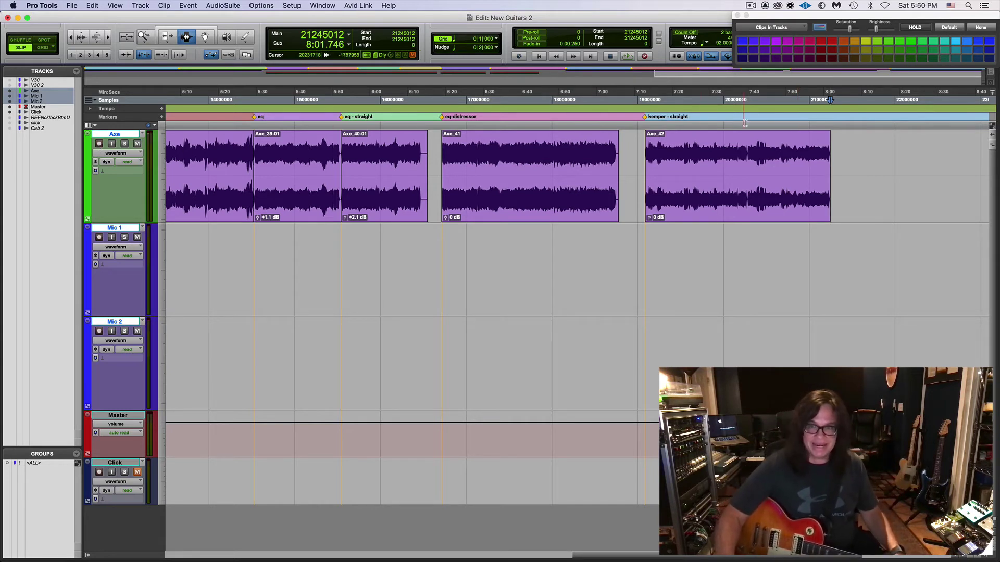
Step: Add a marker named "distressor" at 8:02.133, just after the "kemper - straight" clip
{"action": "left_click", "coordinate": [831, 149]}
{"action": "key", "text": "KP_Enter"}
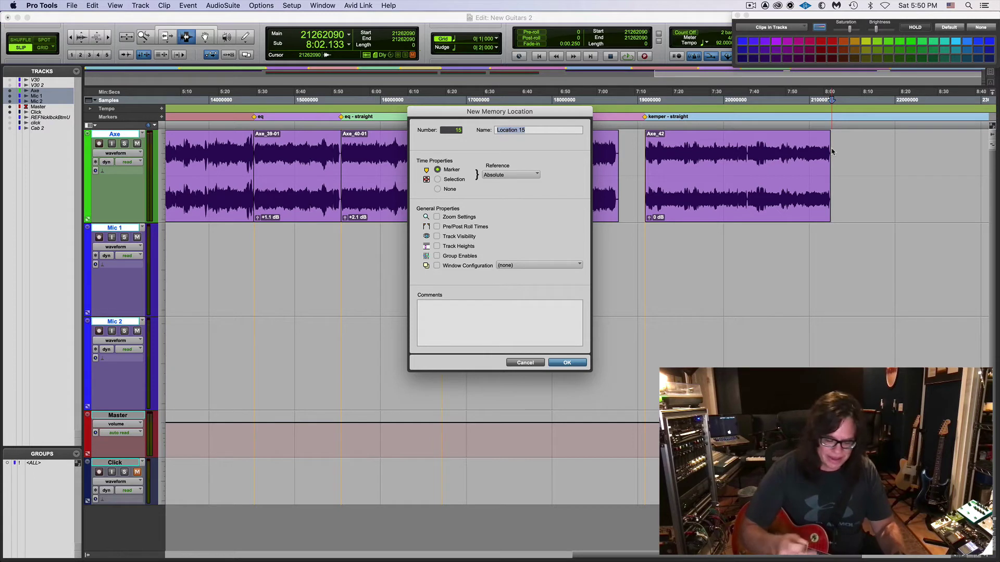
{"action": "type", "text": "d"}
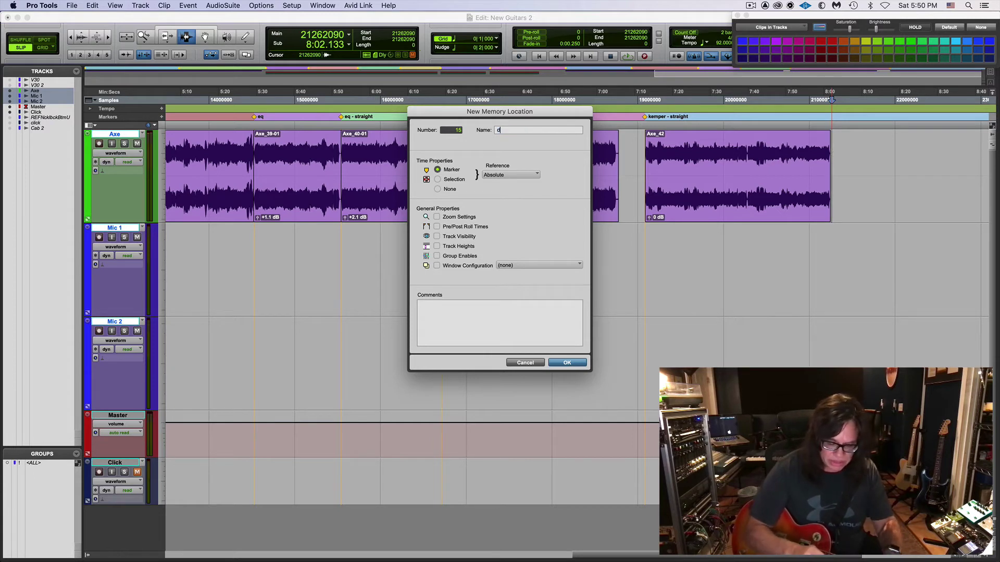
{"action": "type", "text": "isr"}
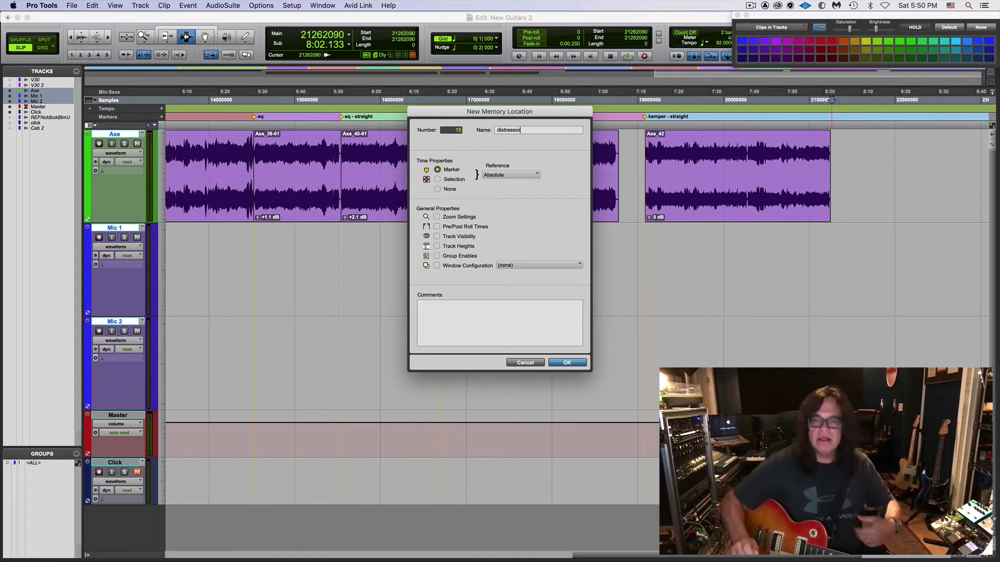
{"action": "key", "text": "Return"}
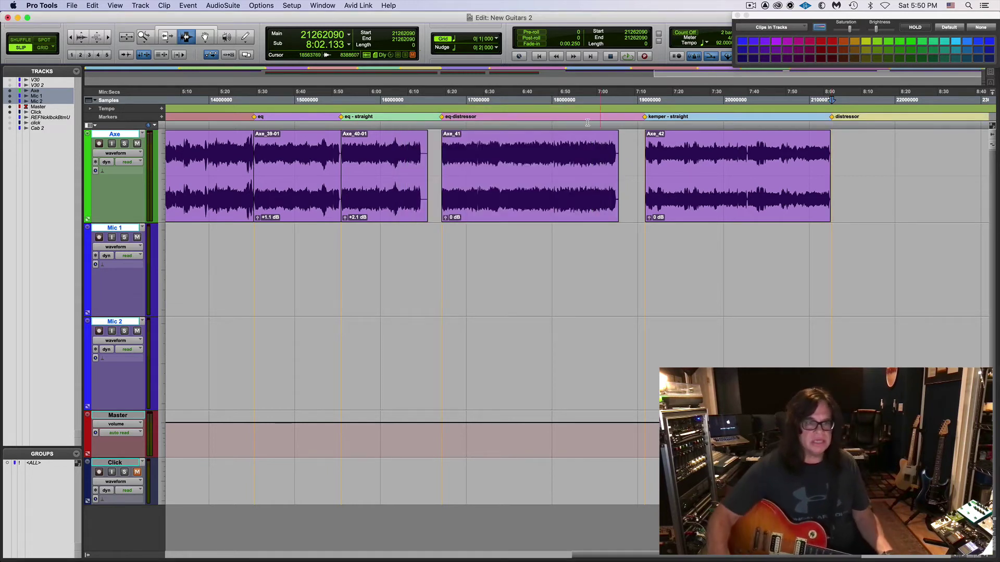
Step: Arm the Axe track and briefly play the starts of the "eq-distressor" and "kemper - straight" clips as level references
{"action": "left_click", "coordinate": [102, 147]}
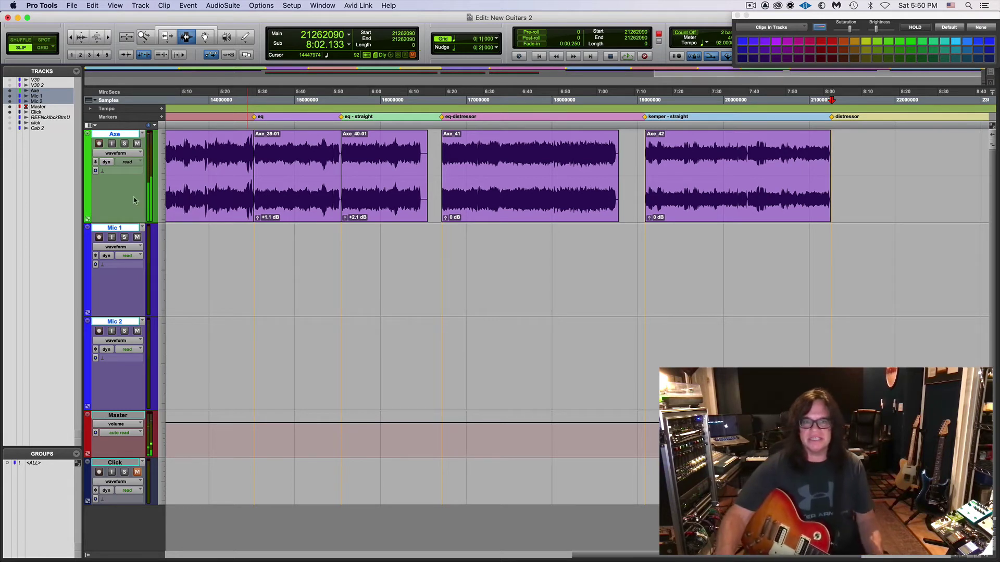
{"action": "double_click", "coordinate": [527, 160]}
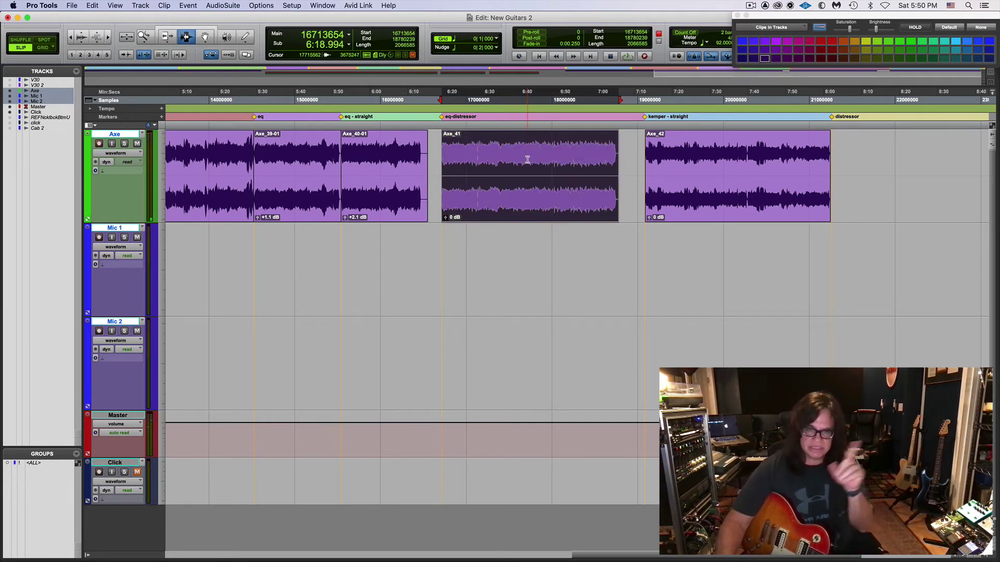
{"action": "key", "text": "space"}
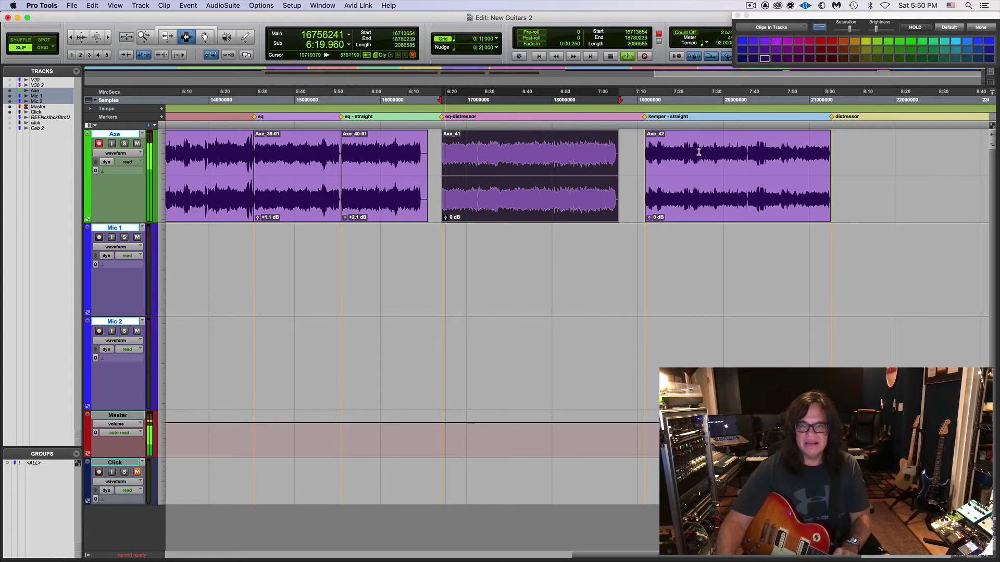
{"action": "left_click", "coordinate": [696, 161]}
{"action": "double_click", "coordinate": [696, 161]}
{"action": "key", "text": "space"}
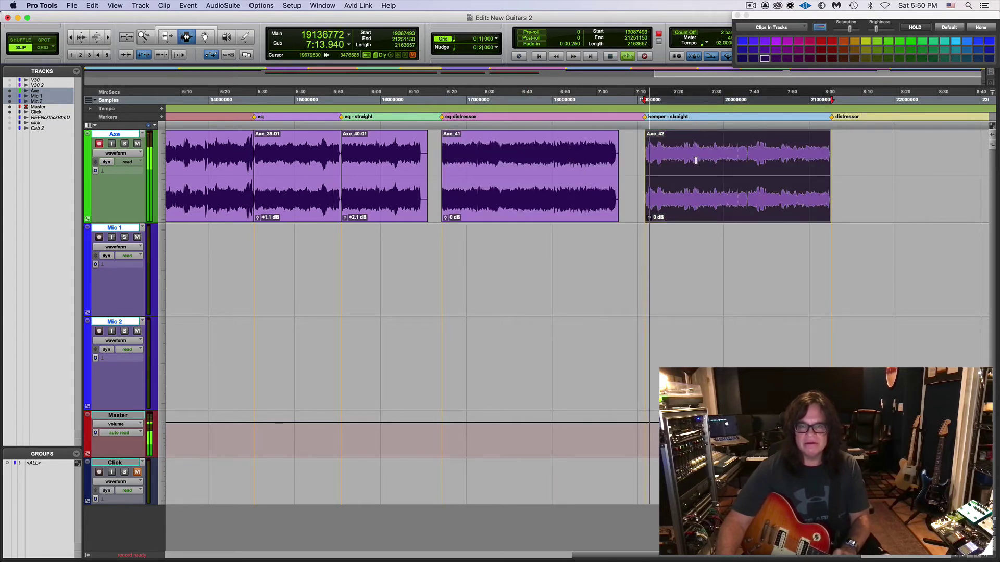
{"action": "key", "text": "space"}
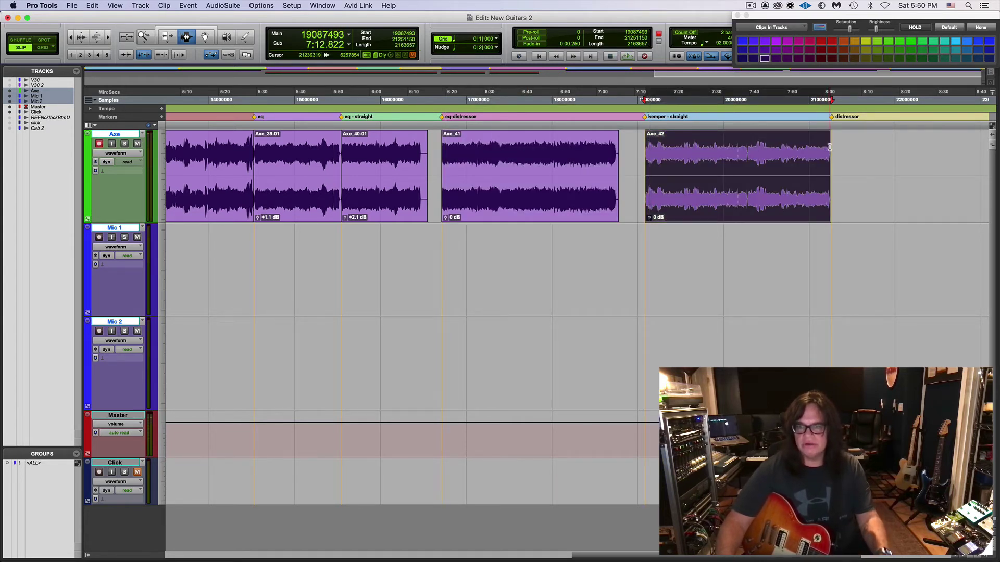
{"action": "left_click", "coordinate": [829, 147]}
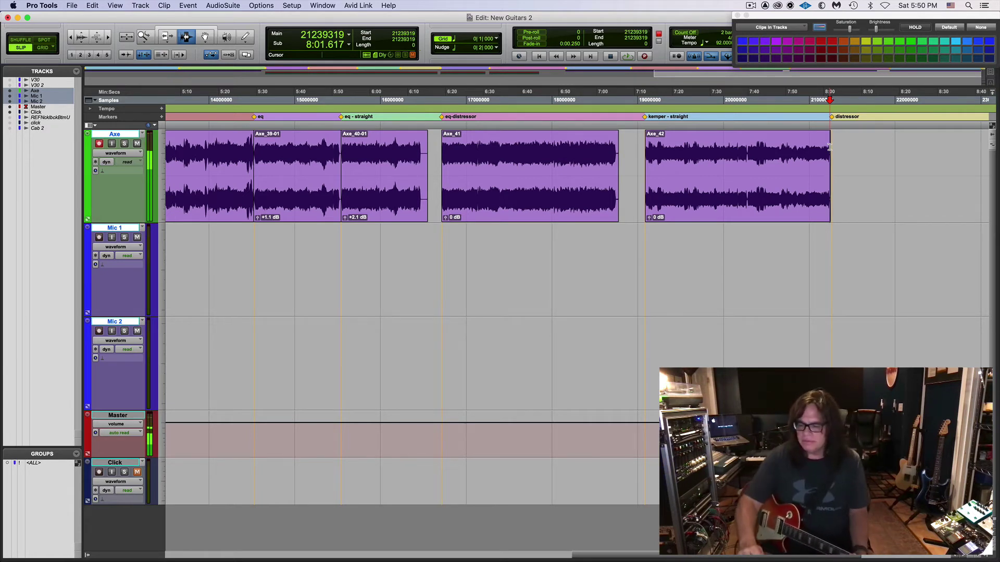
{"action": "key", "text": "super+space"}
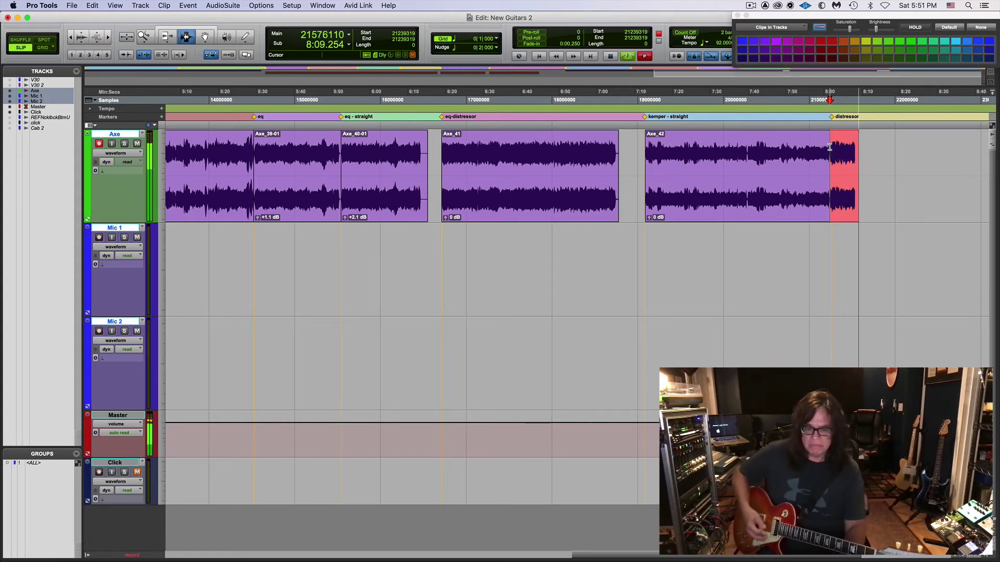
{"action": "key", "text": "super+period"}
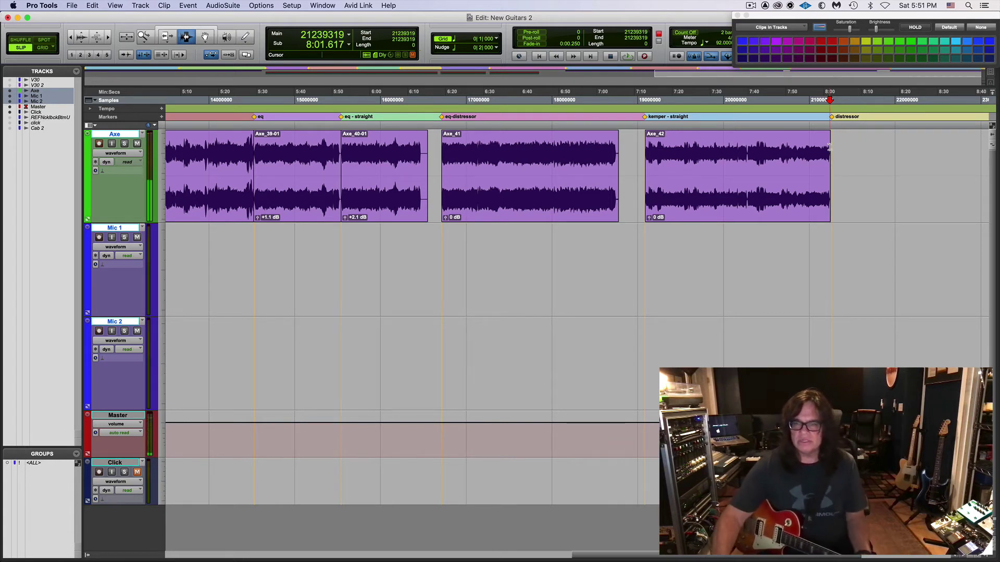
Step: Briefly play the "kemper - straight" clip as a reference, and record a take of about 60 seconds on the Axe track from 8:02.004
{"action": "double_click", "coordinate": [787, 182]}
{"action": "key", "text": "space"}
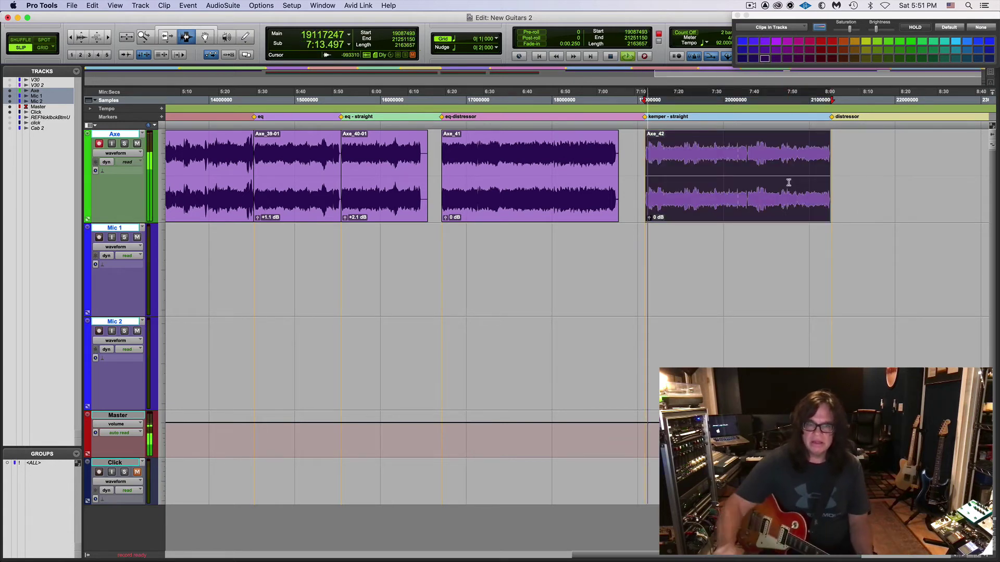
{"action": "left_click", "coordinate": [831, 167]}
{"action": "key", "text": "space"}
{"action": "key", "text": "super+space"}
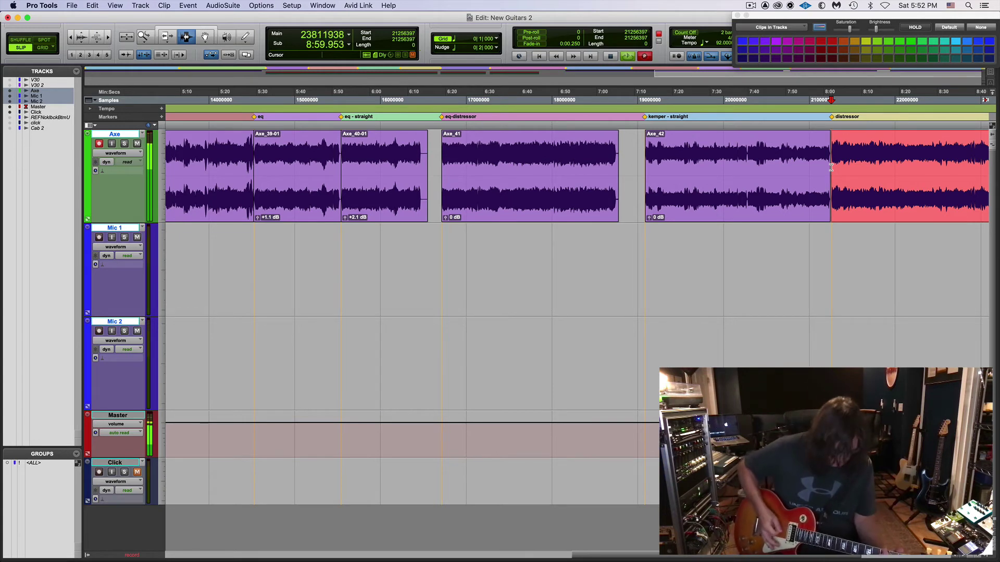
{"action": "key", "text": "space"}
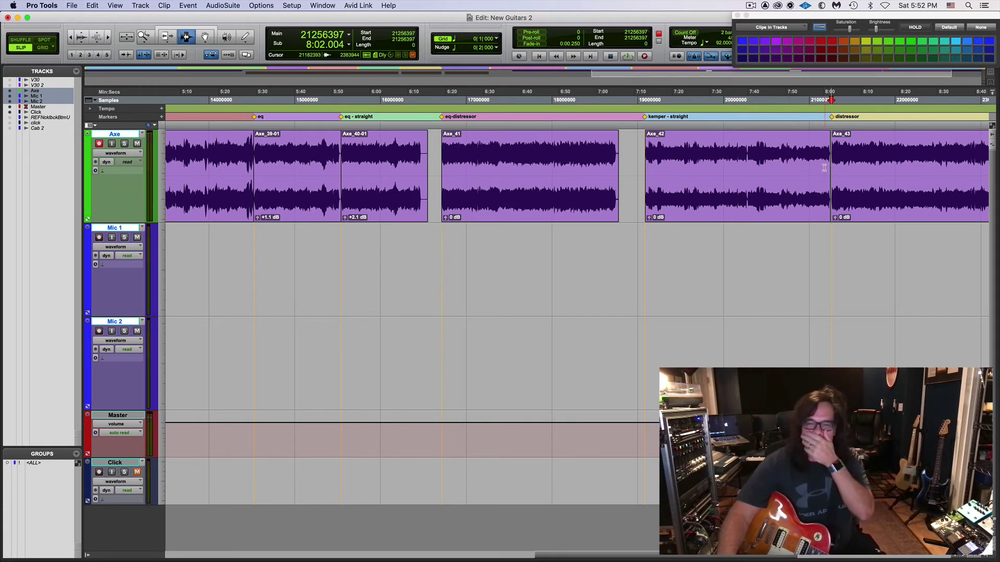
Step: Set the "kemper - straight" clip's gain to +1.9 dB, disarm the Axe track and play the clip from its start
{"action": "key", "text": "super+bracketleft"}
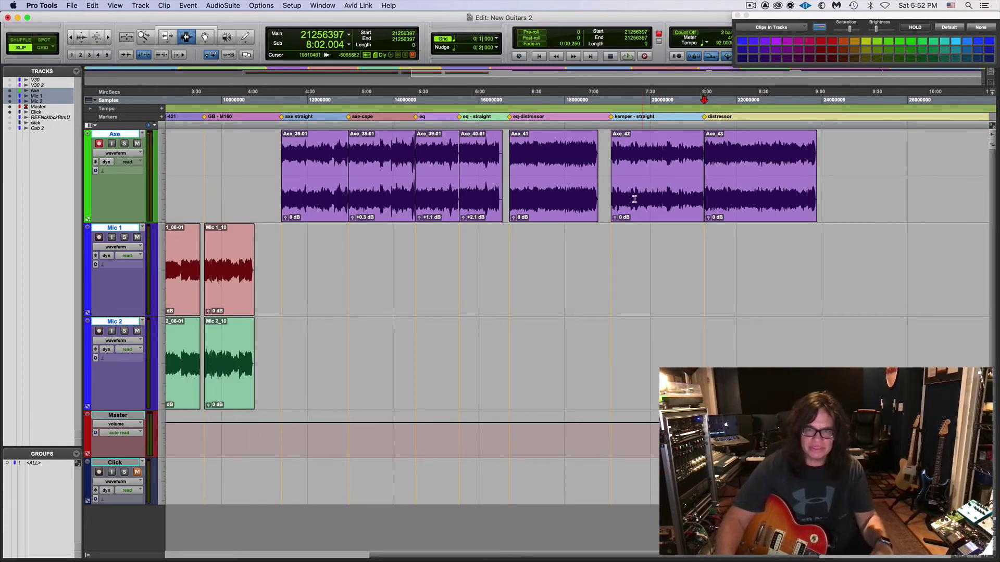
{"action": "left_click", "coordinate": [615, 218]}
{"action": "left_click_drag", "start_coordinate": [616, 221], "coordinate": [620, 204]}
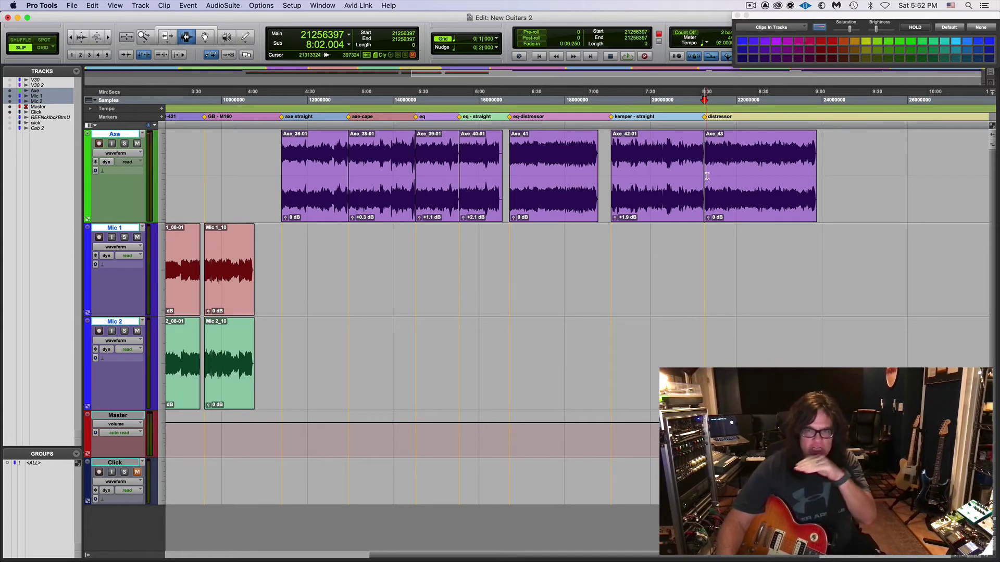
{"action": "double_click", "coordinate": [666, 188]}
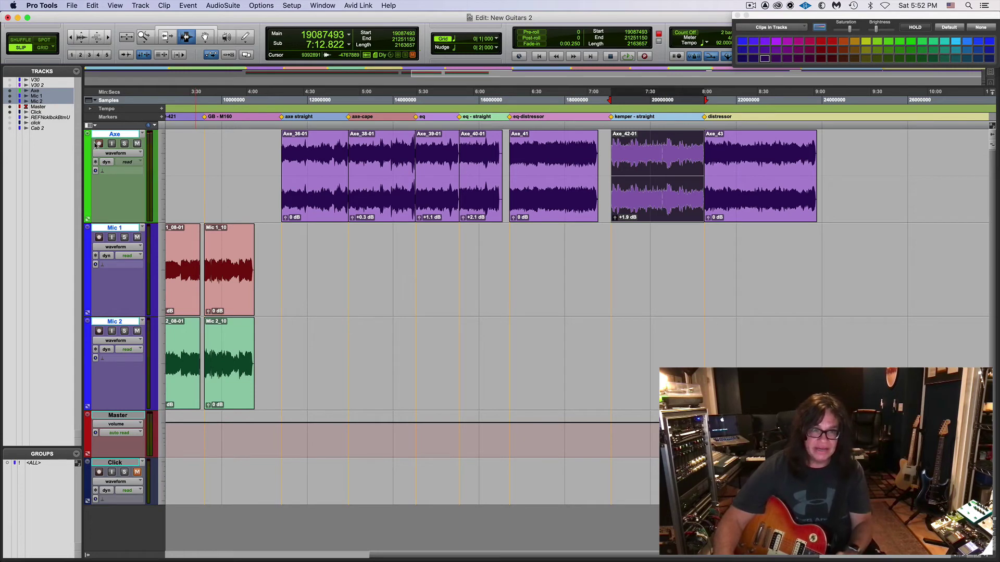
{"action": "key", "text": "space"}
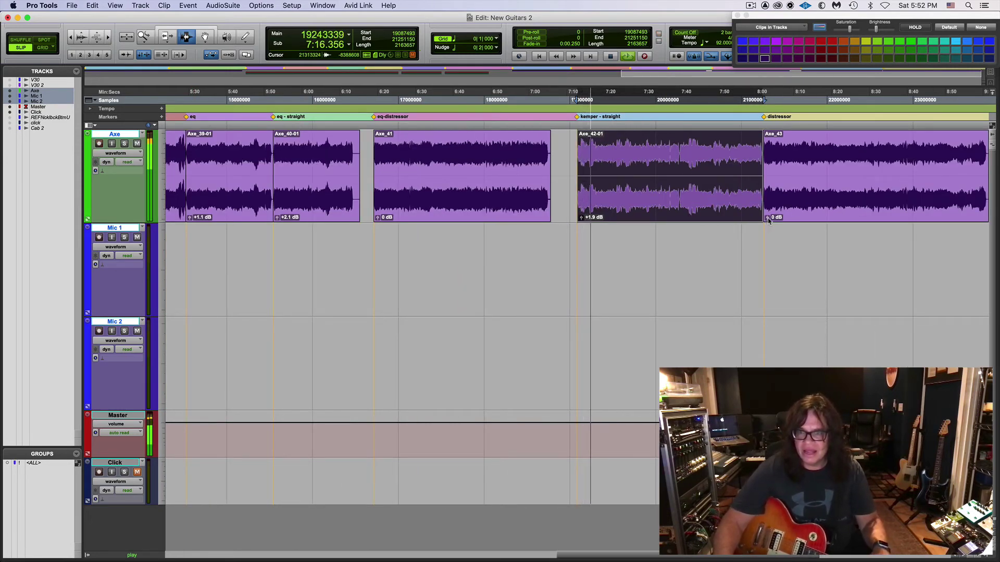
Step: Slightly raise the gain of the clip at the "distressor" marker and play that clip from its start
{"action": "left_click_drag", "start_coordinate": [767, 219], "coordinate": [768, 219]}
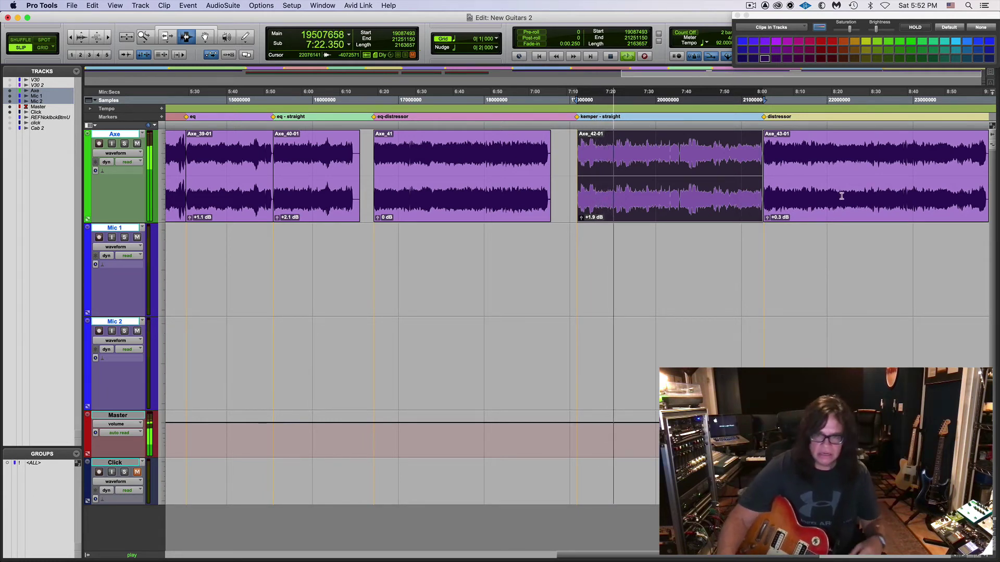
{"action": "left_click", "coordinate": [767, 218]}
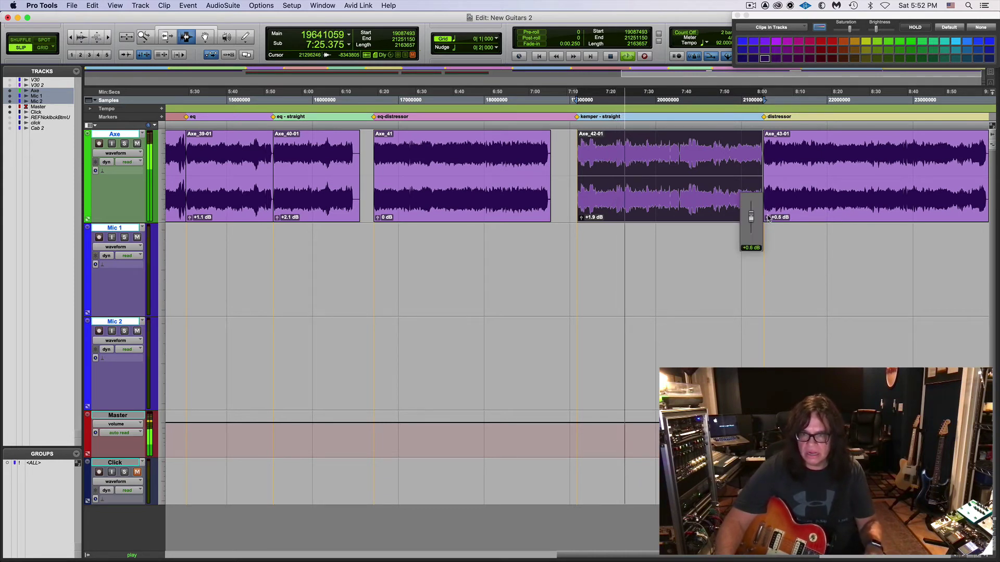
{"action": "double_click", "coordinate": [813, 206]}
{"action": "key", "text": "space"}
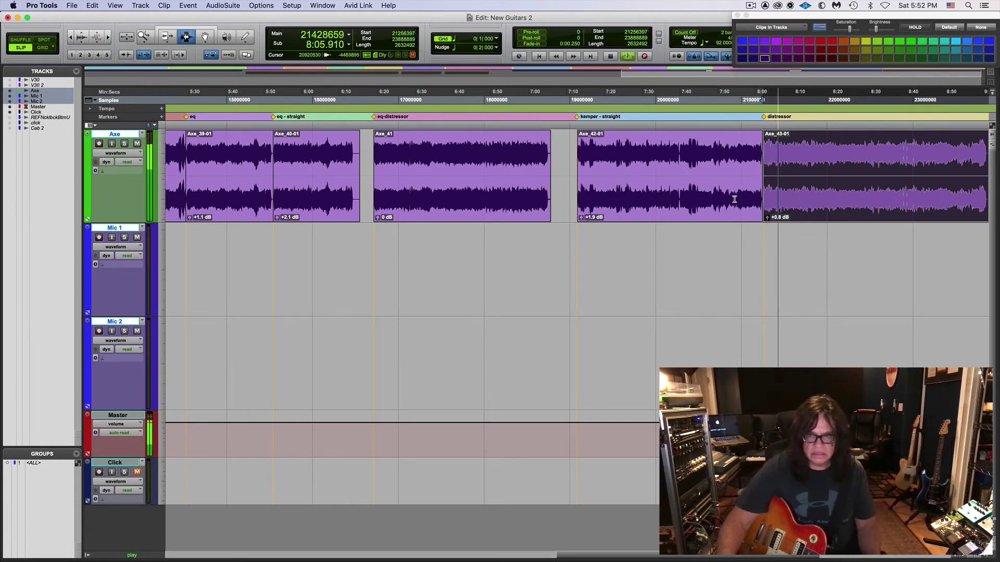
Step: Play the "kemper - straight" clip against the "distressor" clip to compare their level and tone
{"action": "double_click", "coordinate": [689, 197]}
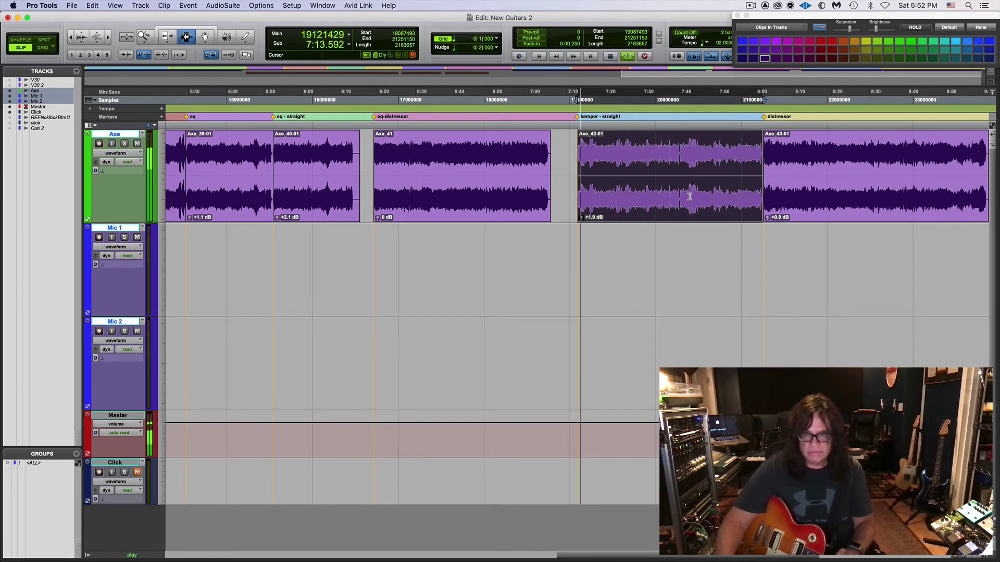
{"action": "key", "text": "space"}
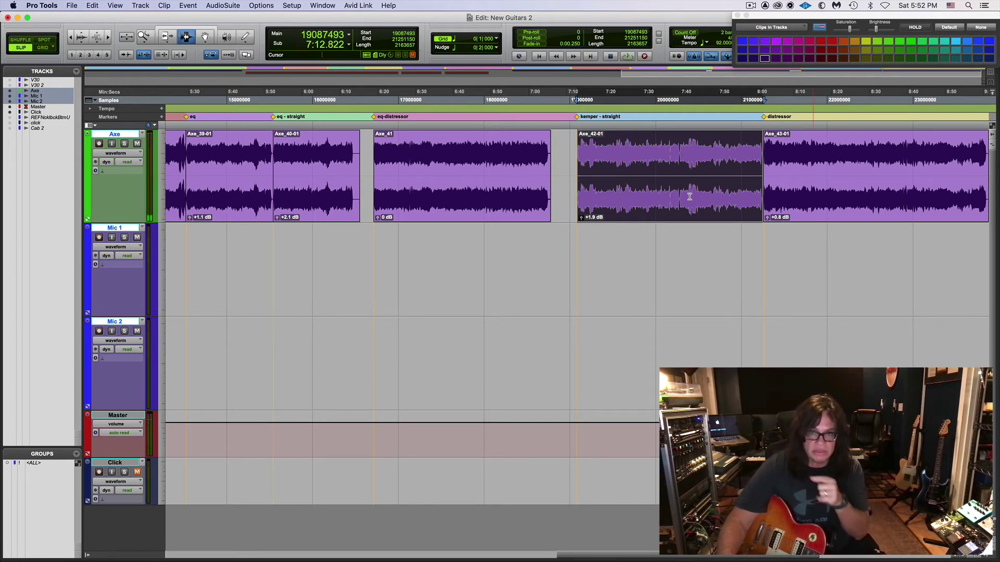
{"action": "key", "text": "space"}
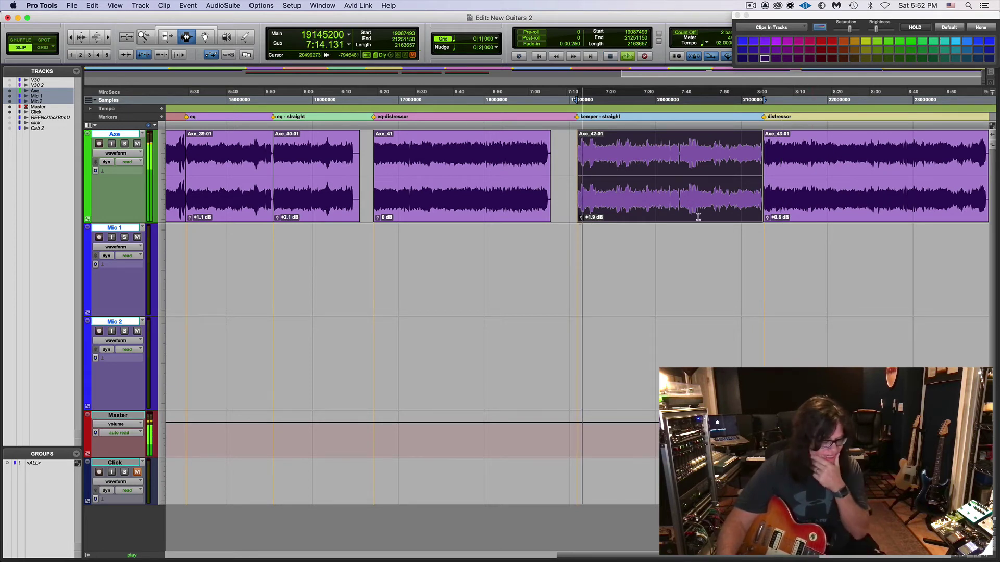
{"action": "double_click", "coordinate": [802, 197]}
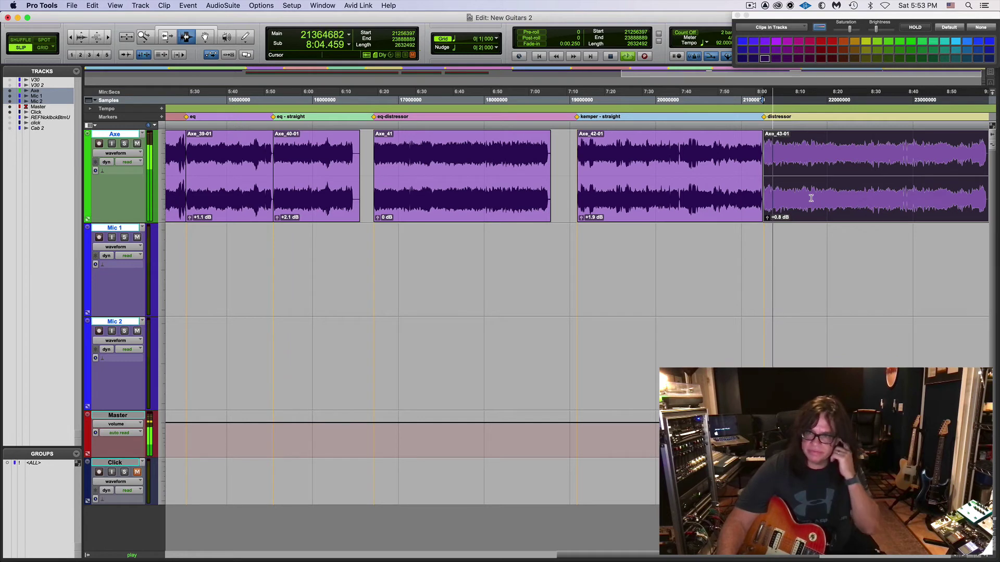
{"action": "key", "text": "space"}
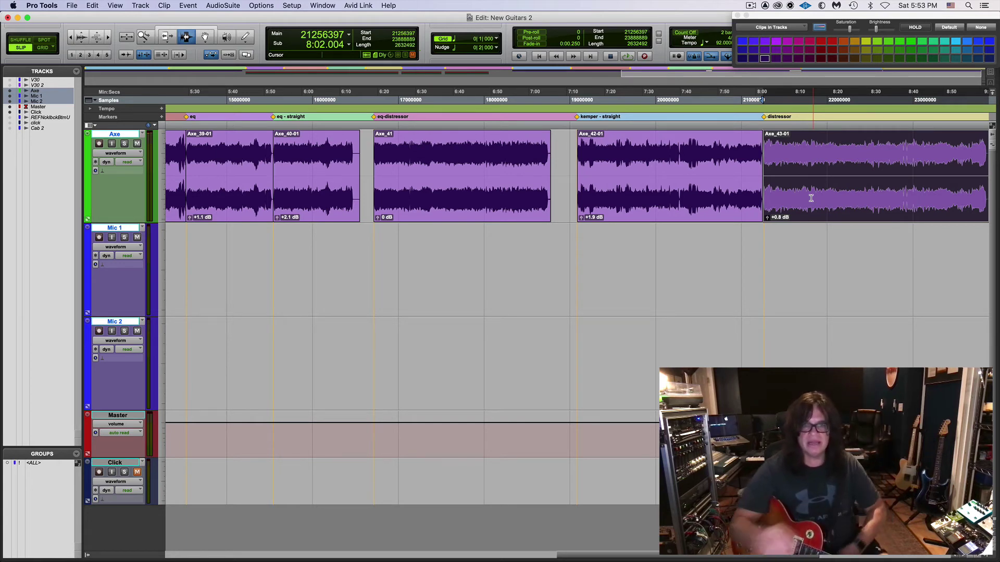
Step: Play the starts of the "eq - straight", "eq-distressor", "kemper - straight" and "distressor" clips in turn to compare their tones
{"action": "double_click", "coordinate": [297, 173]}
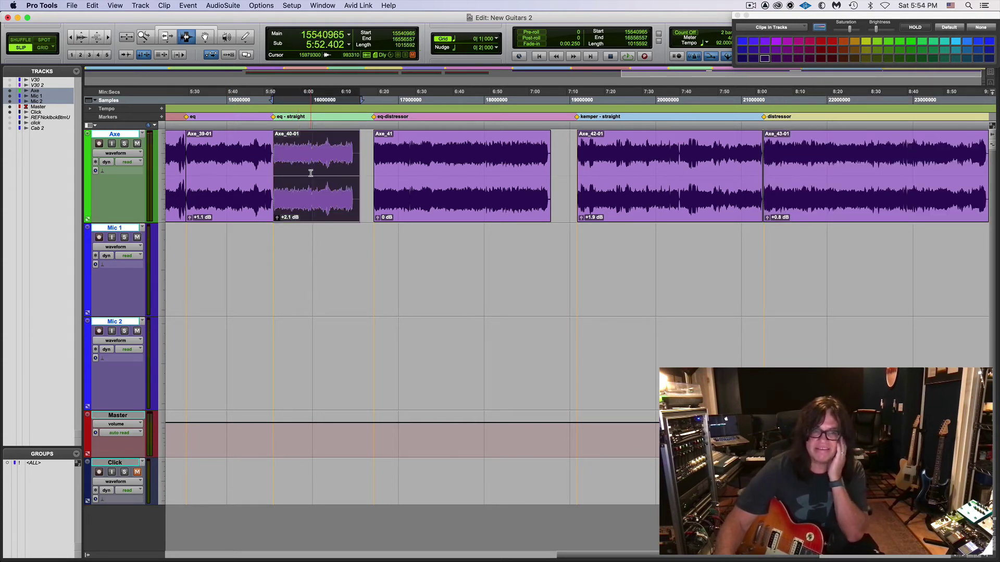
{"action": "key", "text": "space"}
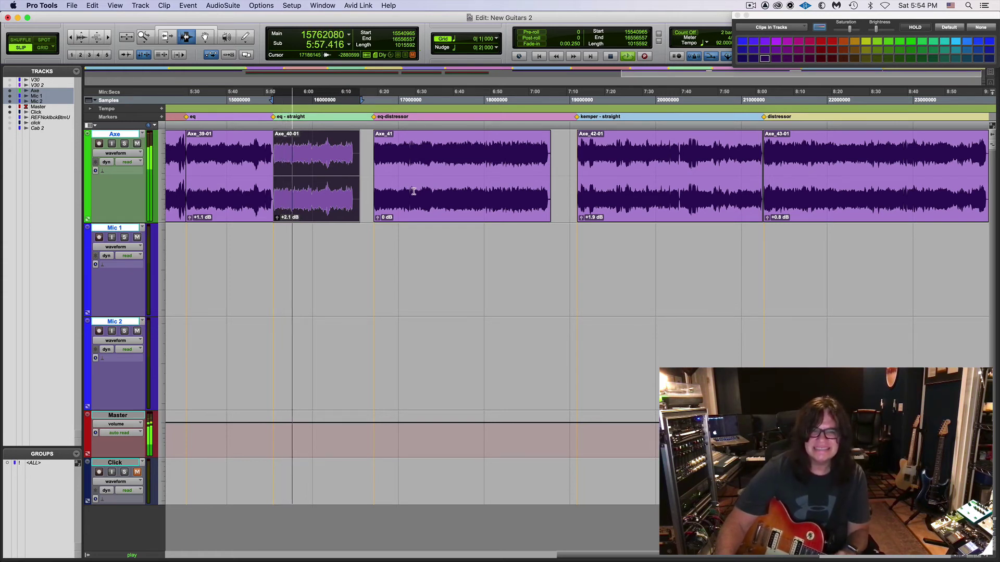
{"action": "double_click", "coordinate": [411, 188]}
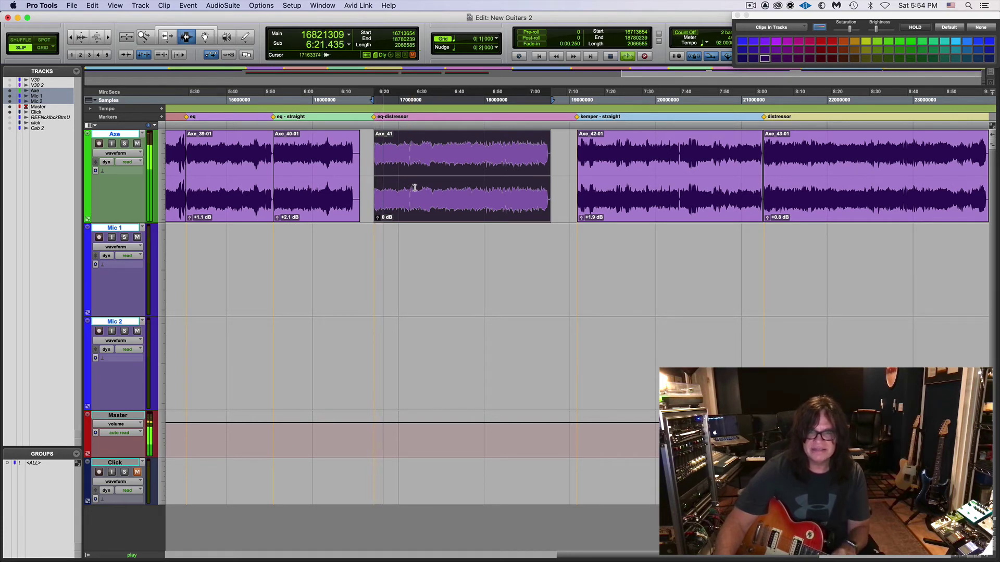
{"action": "double_click", "coordinate": [621, 186]}
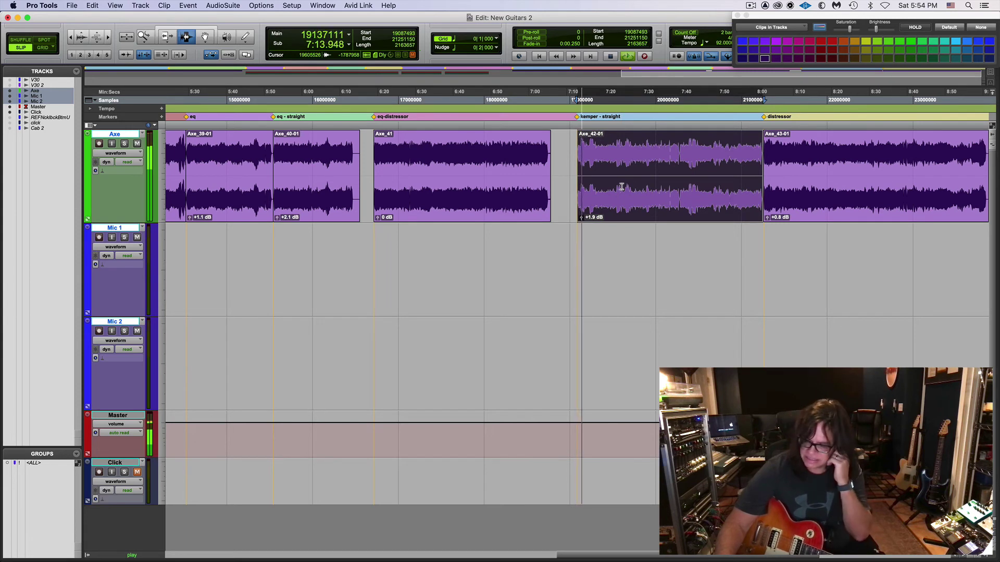
{"action": "double_click", "coordinate": [784, 192]}
{"action": "key", "text": "space"}
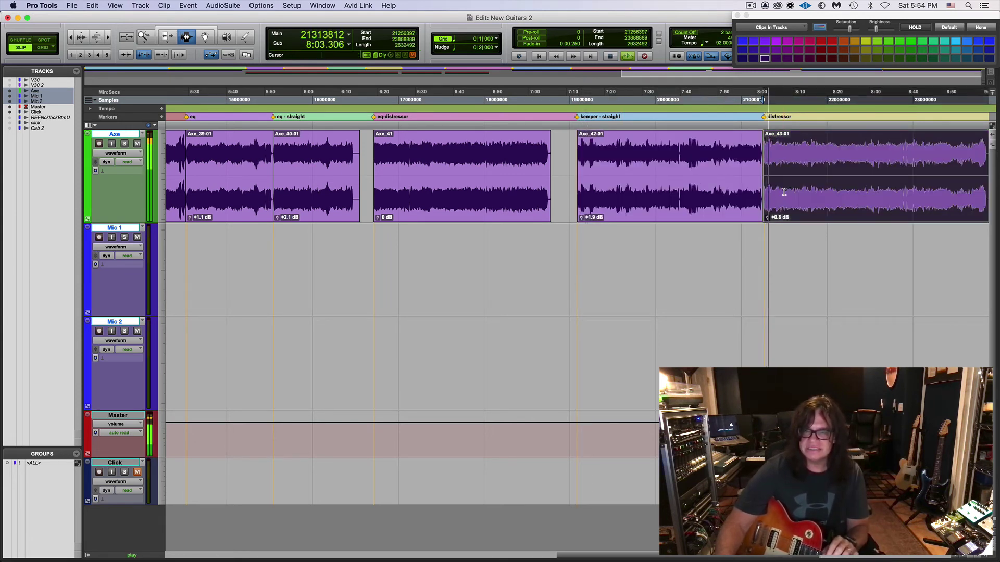
{"action": "key", "text": "space"}
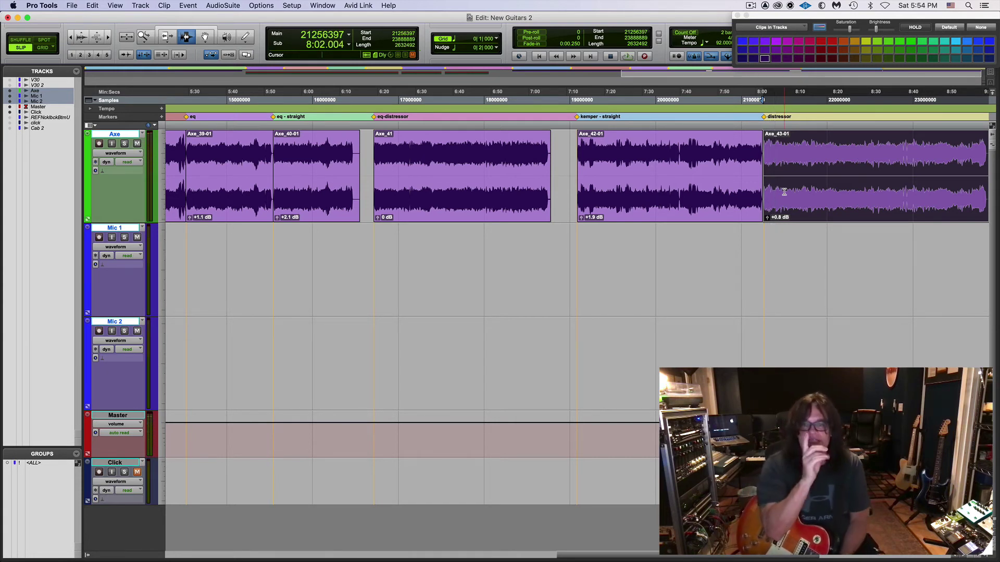
Step: Replace the clip at the "distressor" marker with a new Axe track take of about 48 seconds from 8:02.004, and disarm the track
{"action": "key", "text": "super+bracketleft"}
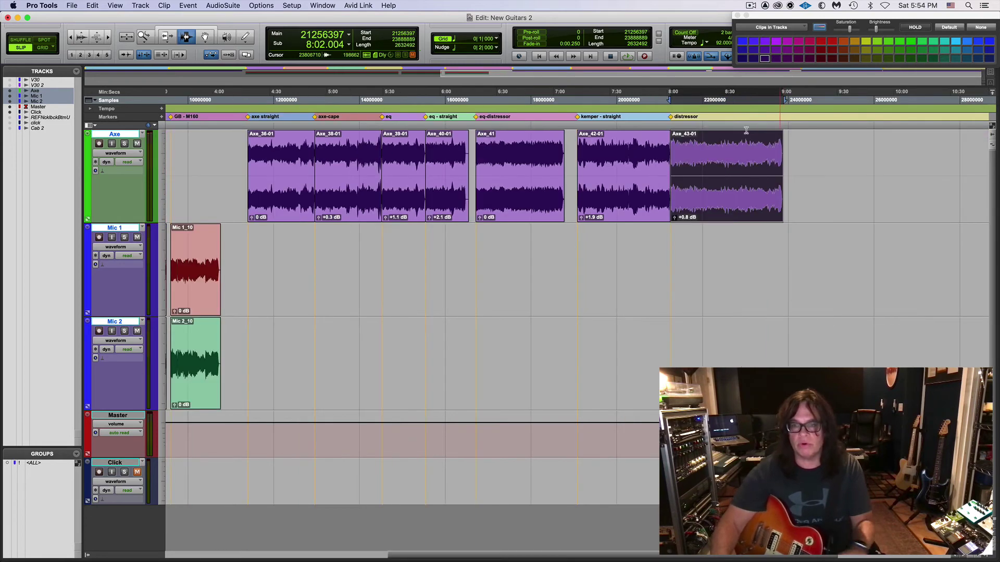
{"action": "key", "text": "Delete"}
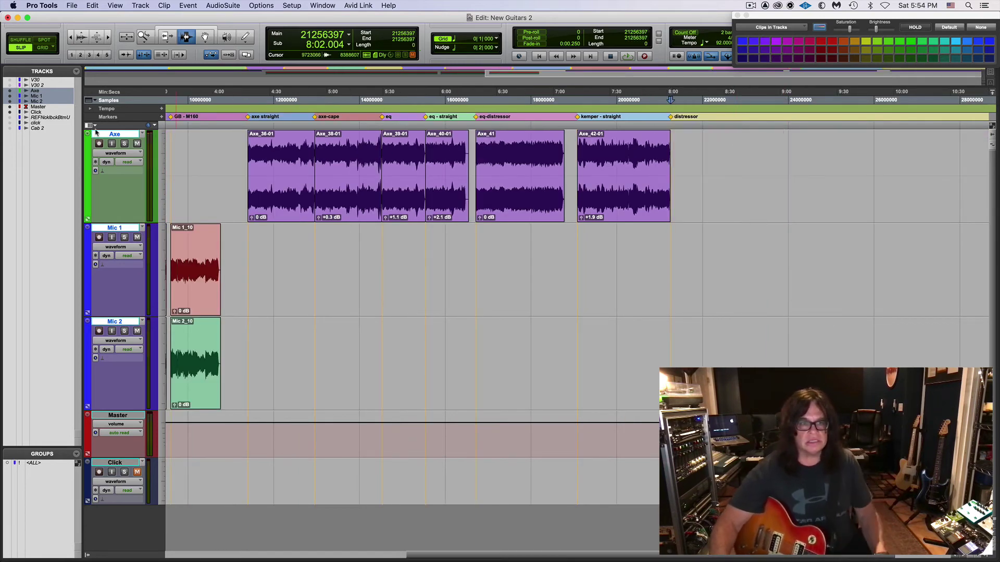
{"action": "left_click", "coordinate": [99, 143]}
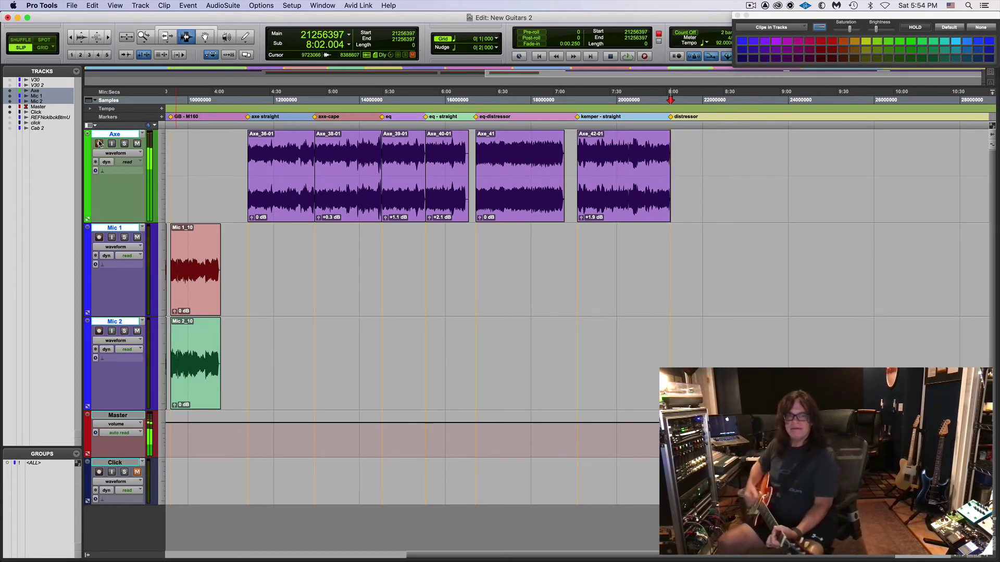
{"action": "key", "text": "space"}
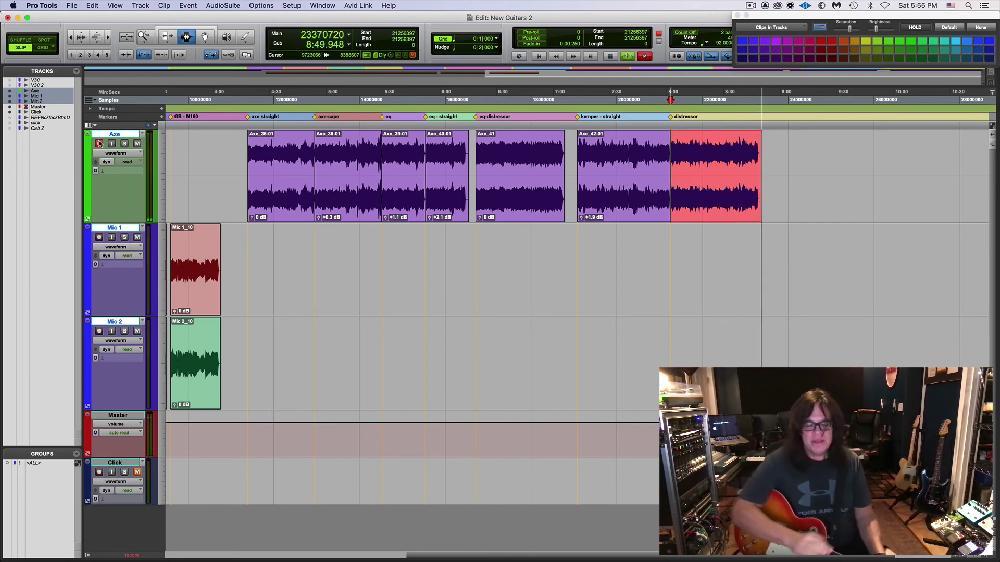
{"action": "key", "text": "space"}
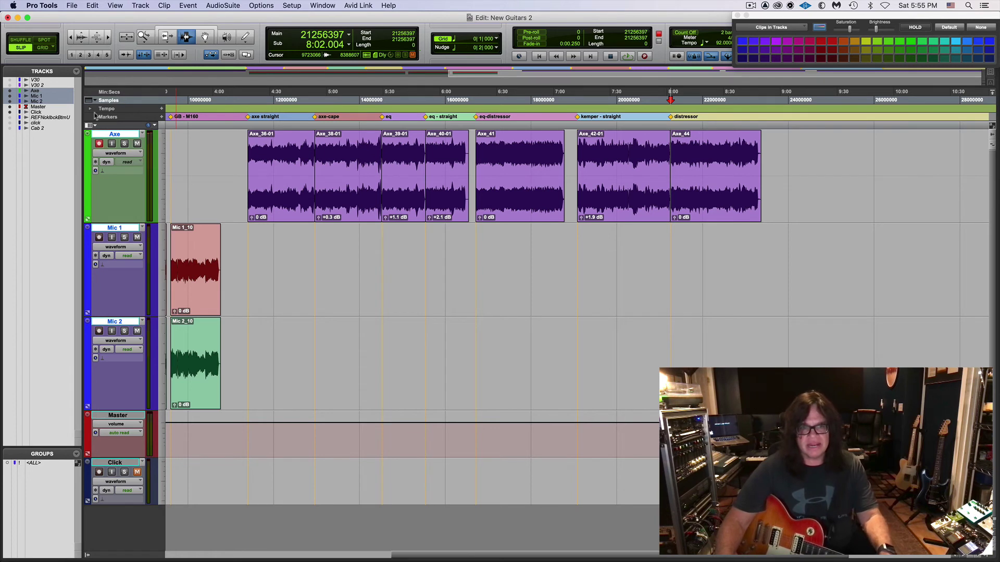
{"action": "left_click", "coordinate": [100, 144]}
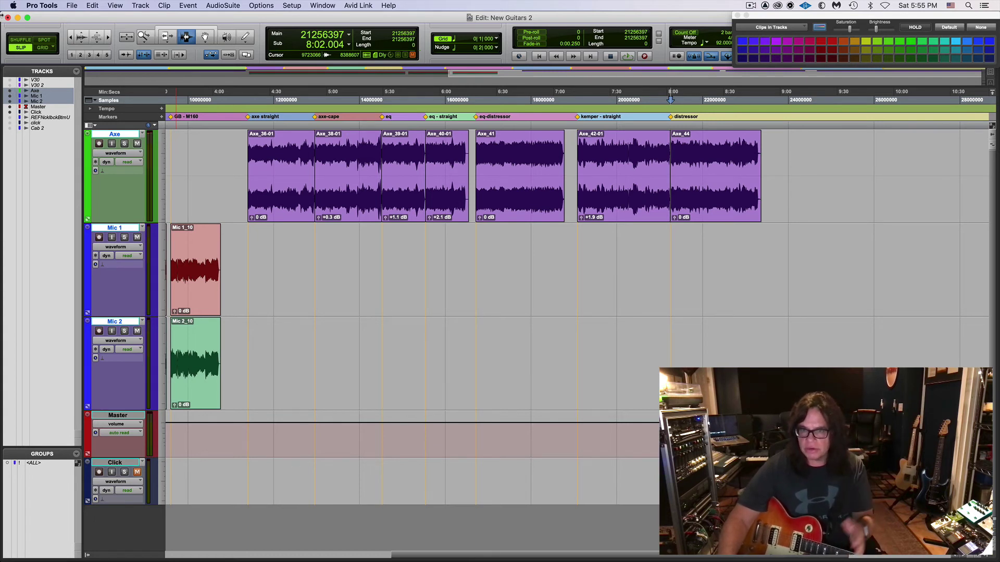
Step: Play the "kemper - straight" clip against the clip at the "distressor" marker and lower the latter's clip gain to -0.5 dB
{"action": "double_click", "coordinate": [629, 188]}
{"action": "key", "text": "space"}
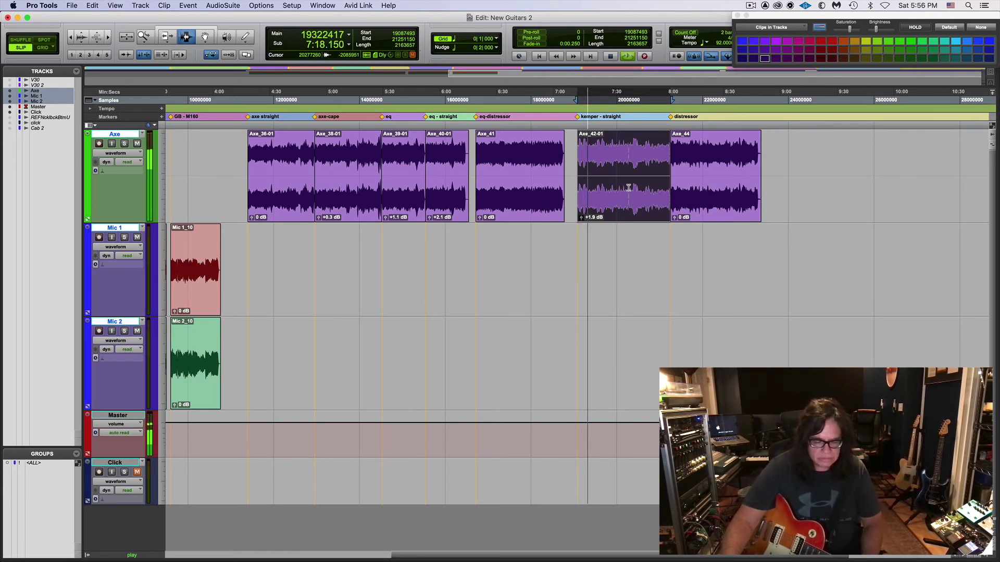
{"action": "left_click", "coordinate": [714, 187]}
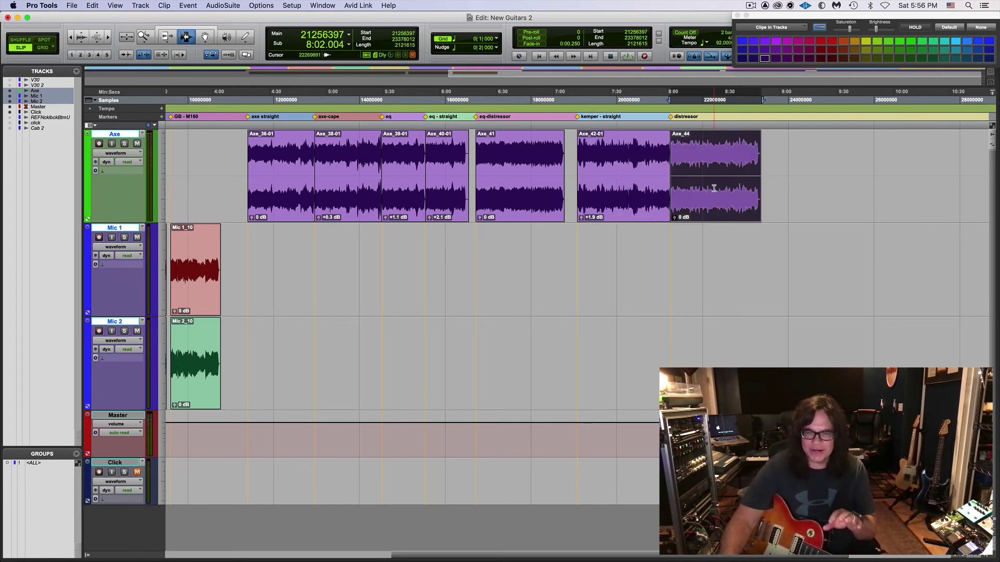
{"action": "key", "text": "space"}
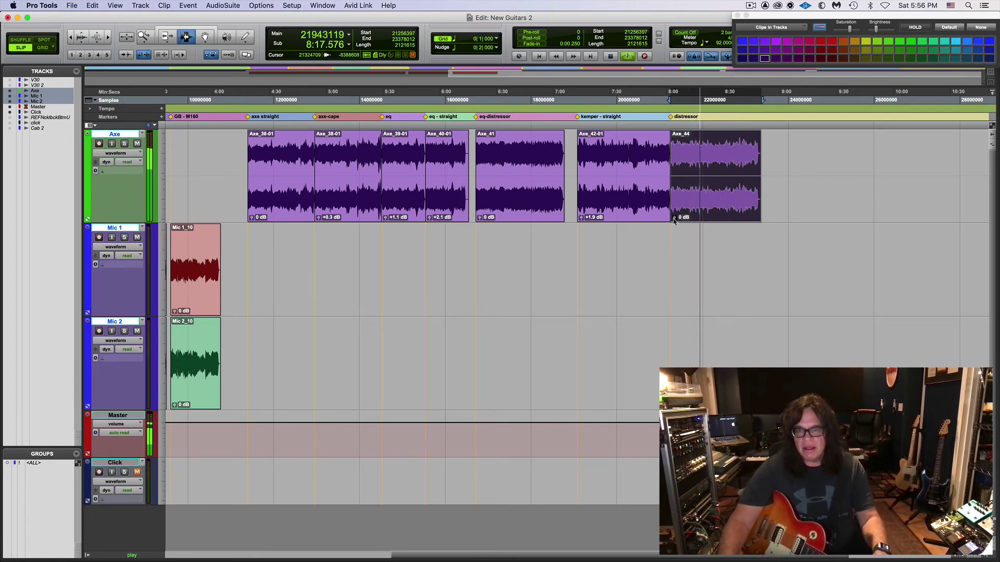
{"action": "left_click_drag", "start_coordinate": [673, 219], "coordinate": [674, 224]}
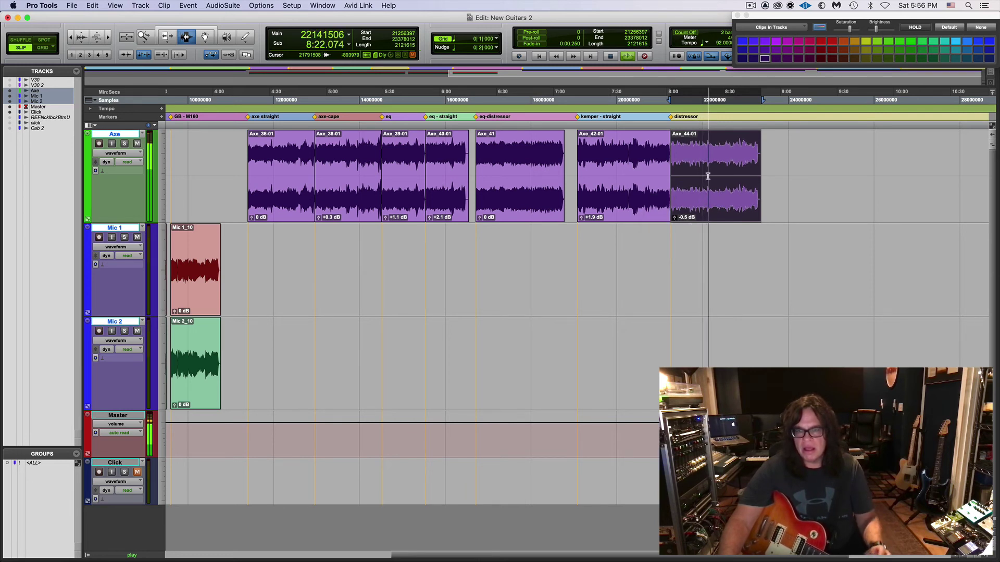
Step: Play passages from the middle of the "distressor" and "kemper - straight" clips in turn to compare their levels, and stop playback
{"action": "left_click", "coordinate": [737, 152]}
{"action": "key", "text": "super+]"}
{"action": "key", "text": "super+]"}
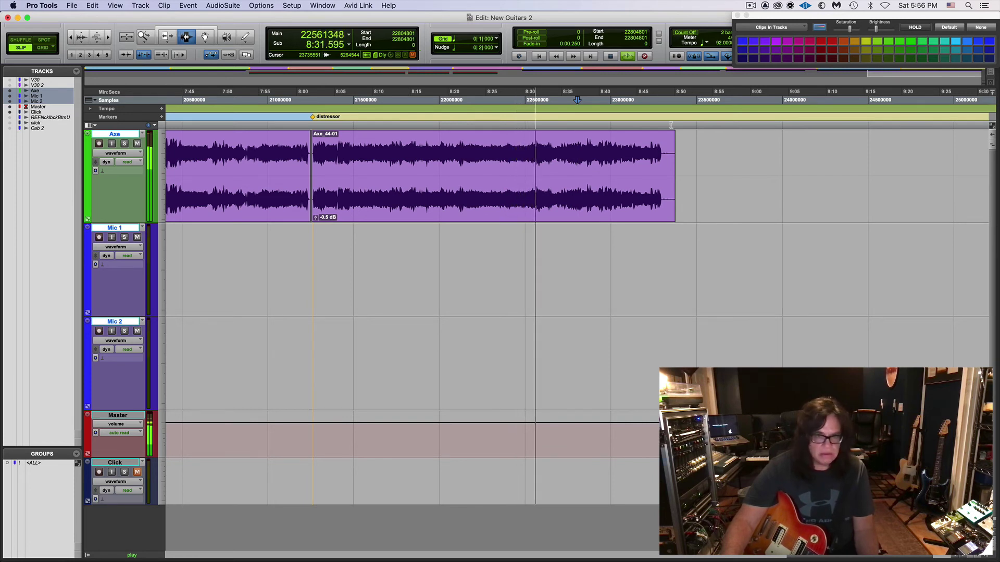
{"action": "key", "text": "super+["}
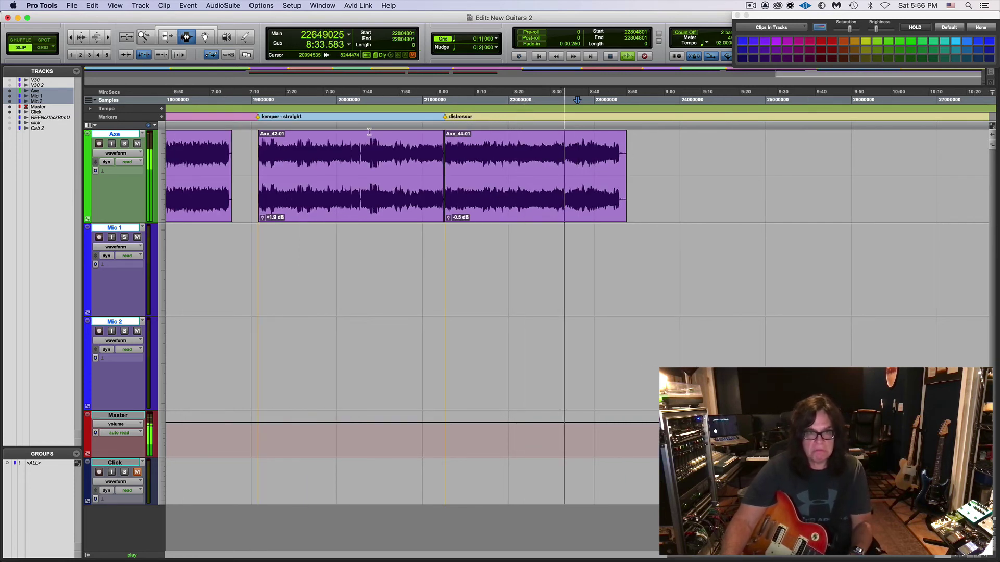
{"action": "left_click", "coordinate": [323, 134]}
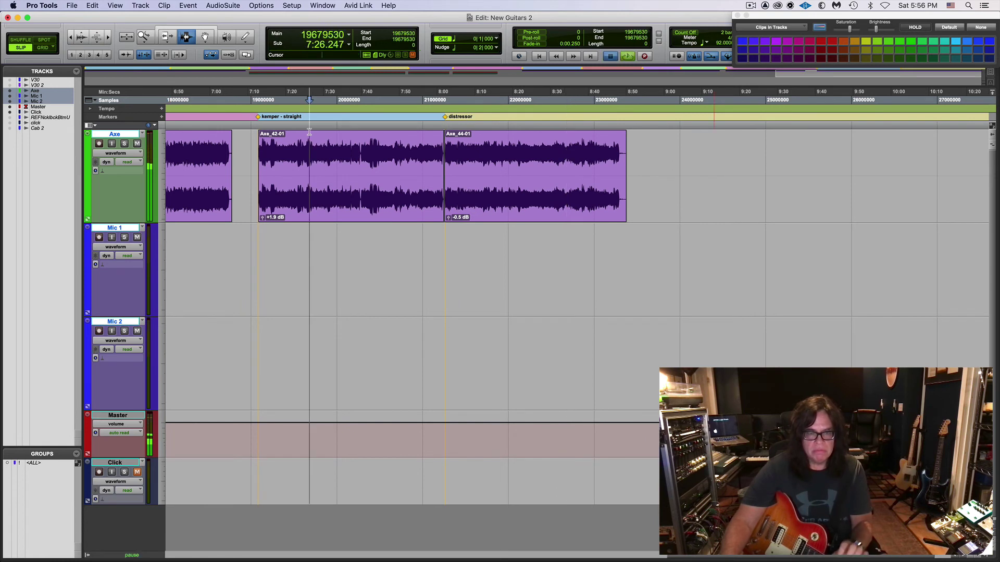
{"action": "left_click", "coordinate": [385, 139]}
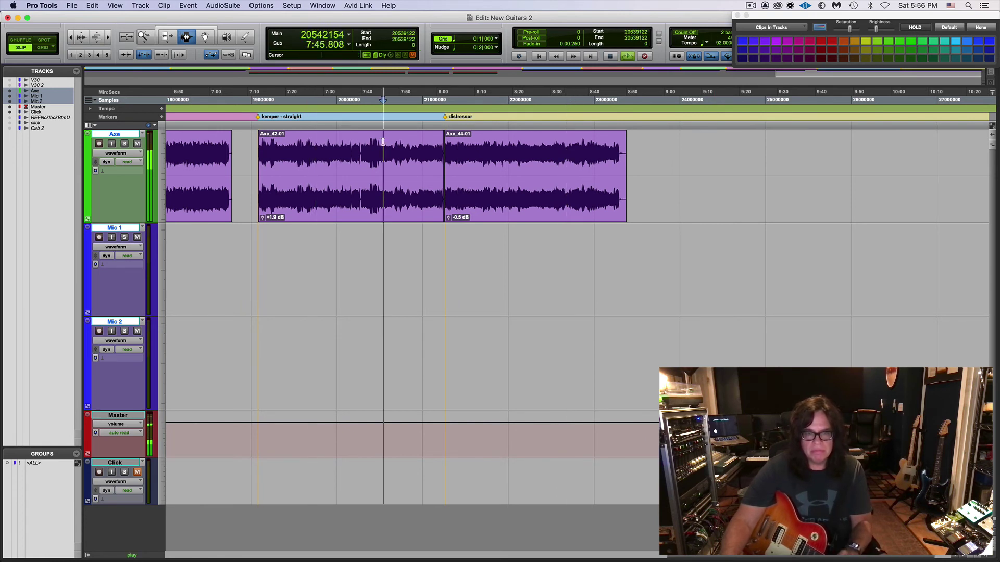
{"action": "left_click", "coordinate": [547, 152]}
{"action": "key", "text": "space"}
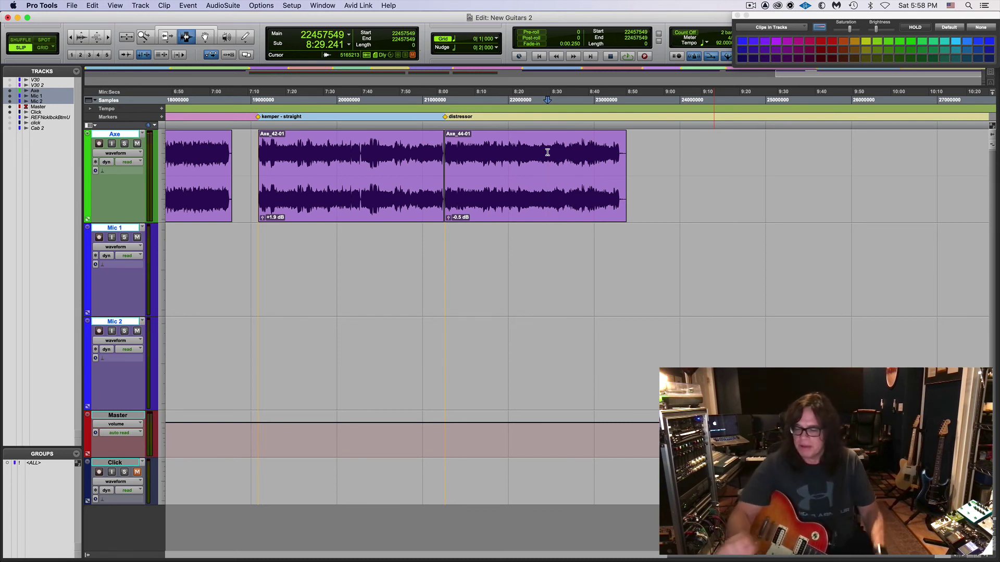
Step: Play the whole clip at the "distressor" marker from its start and stop playback at its end
{"action": "key", "text": "r"}
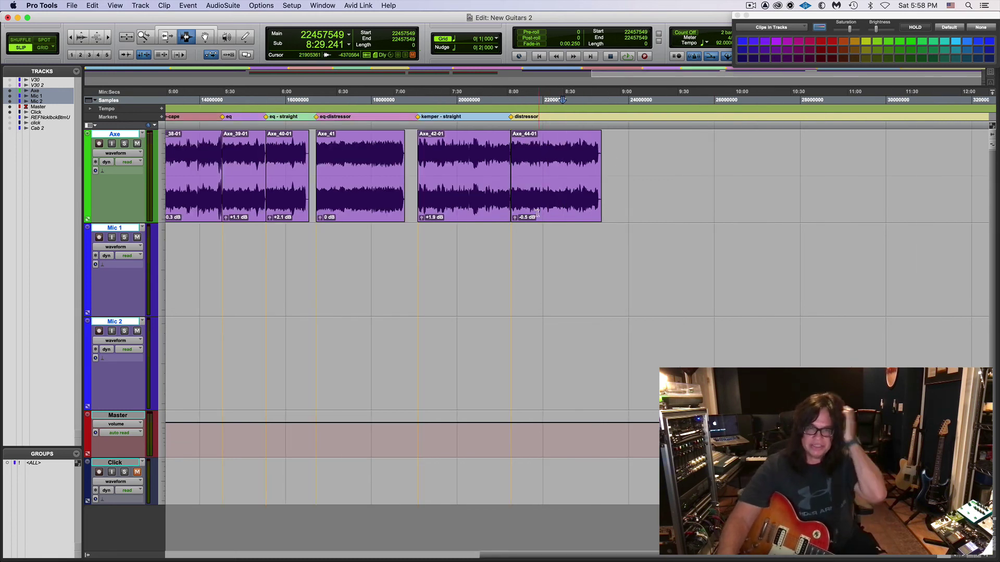
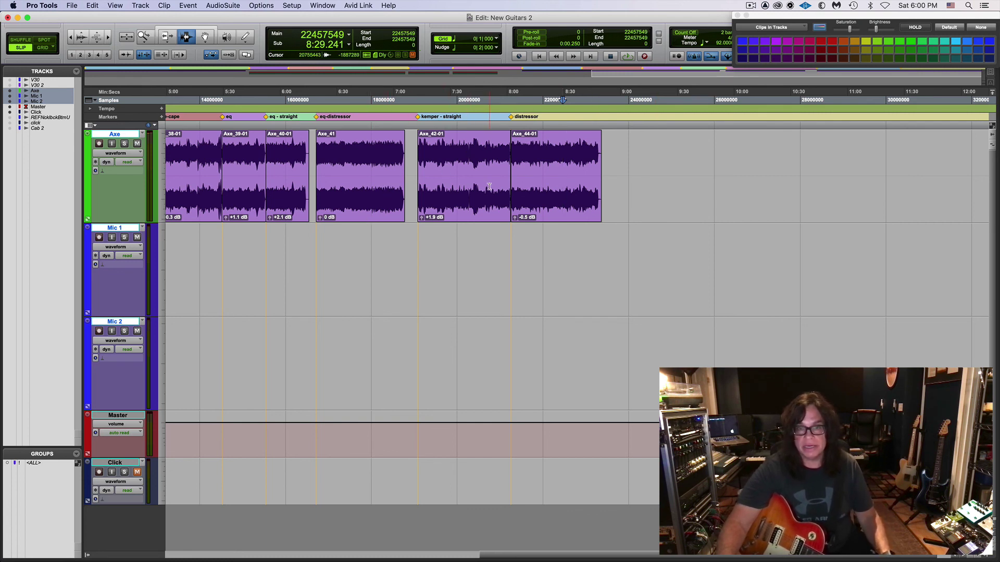
{"action": "double_click", "coordinate": [550, 168]}
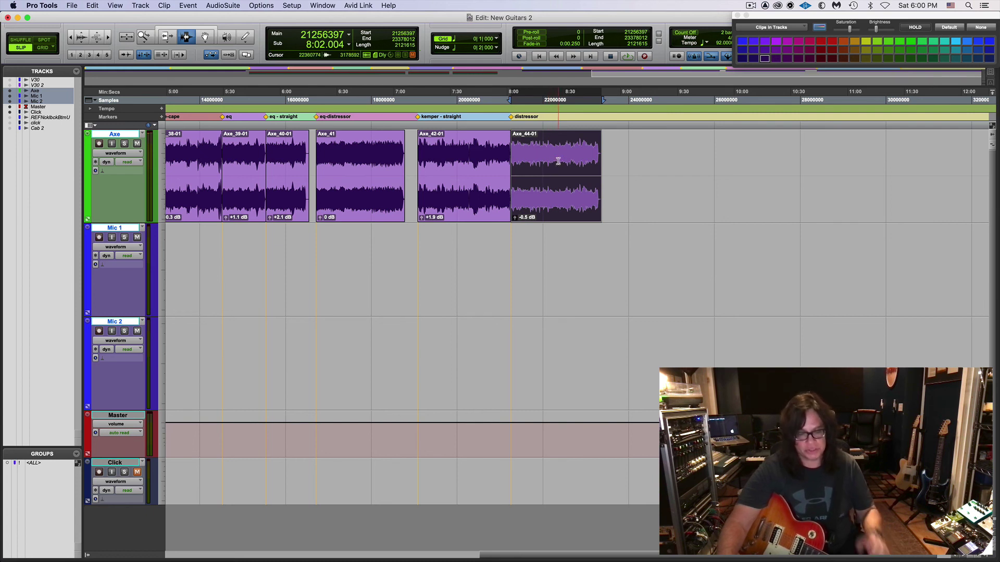
{"action": "key", "text": "space"}
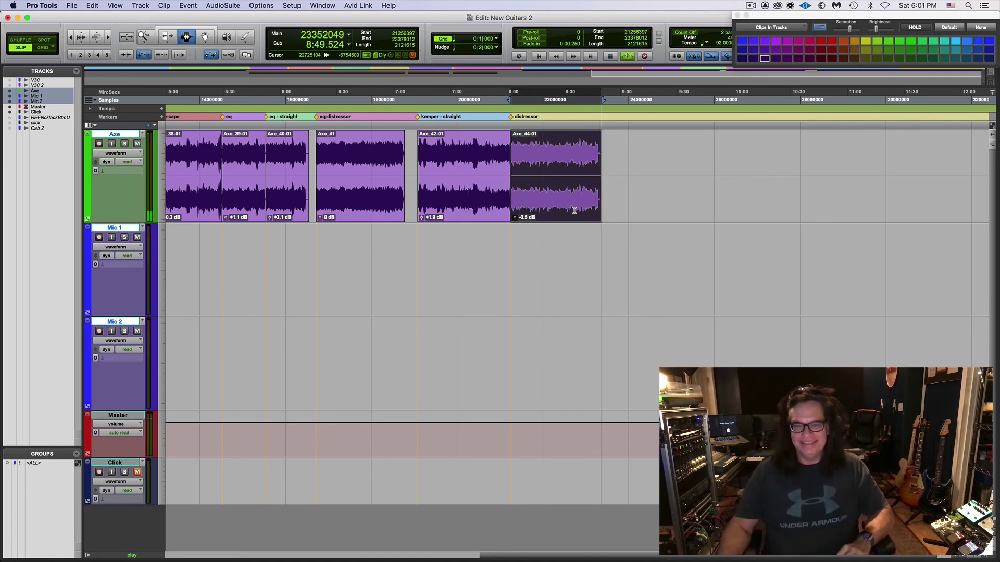
{"action": "key", "text": "space"}
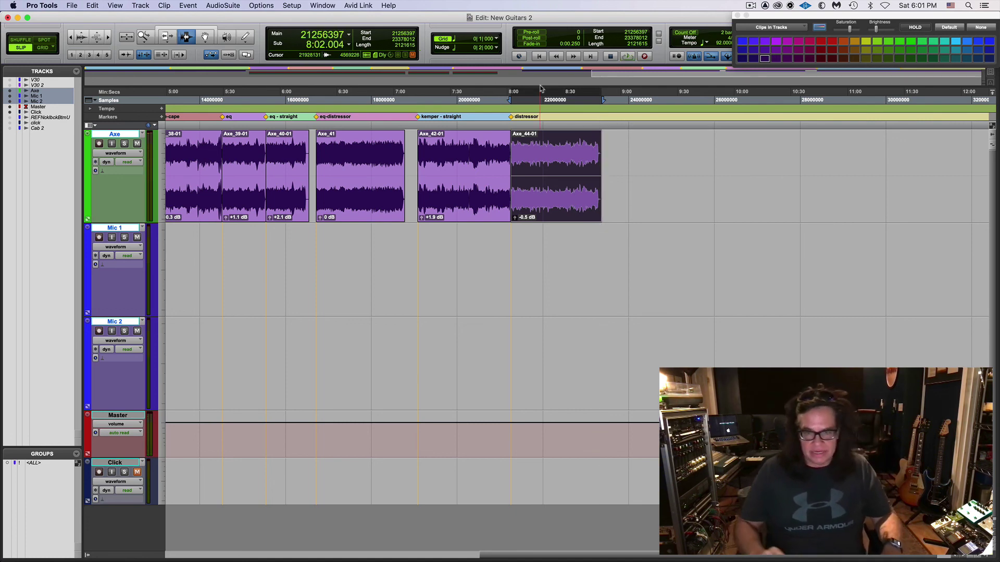
Step: Return the playhead to the session start and show all the marked takes on the timeline
{"action": "key", "text": "Return"}
{"action": "key", "text": "super+bracketleft"}
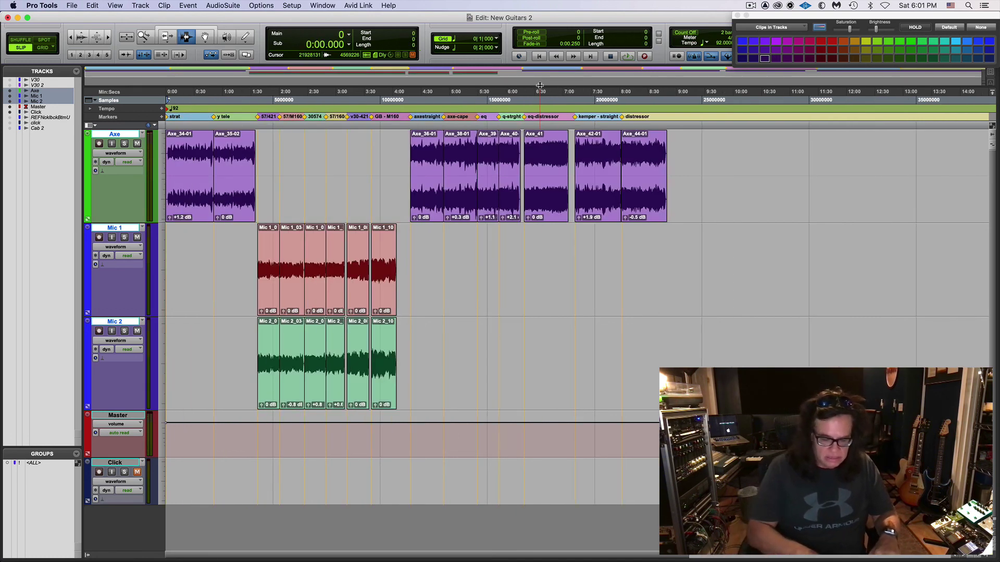
{"action": "key", "text": "super+shift+b"}
{"action": "key", "text": "Return"}
{"action": "key", "text": "Return"}
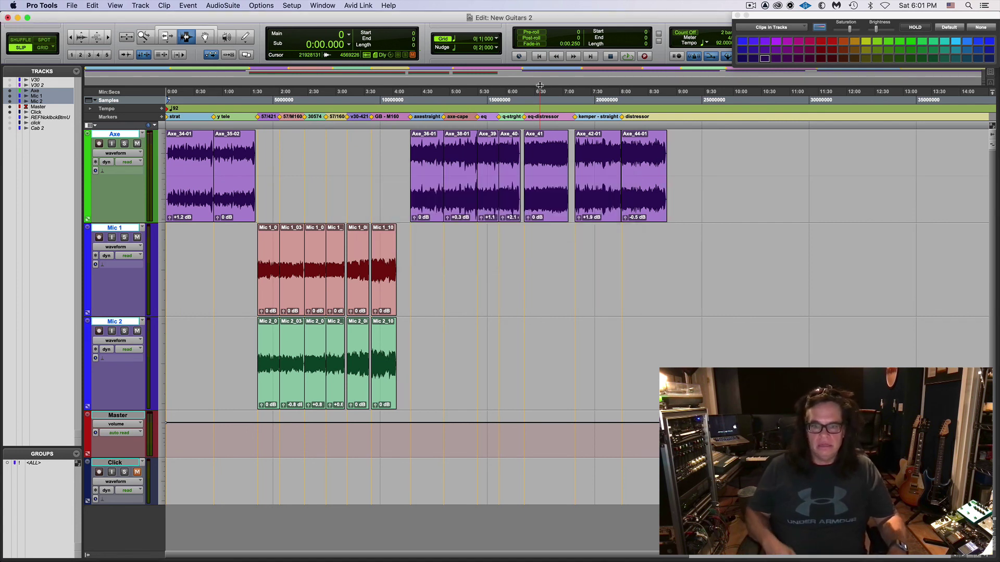